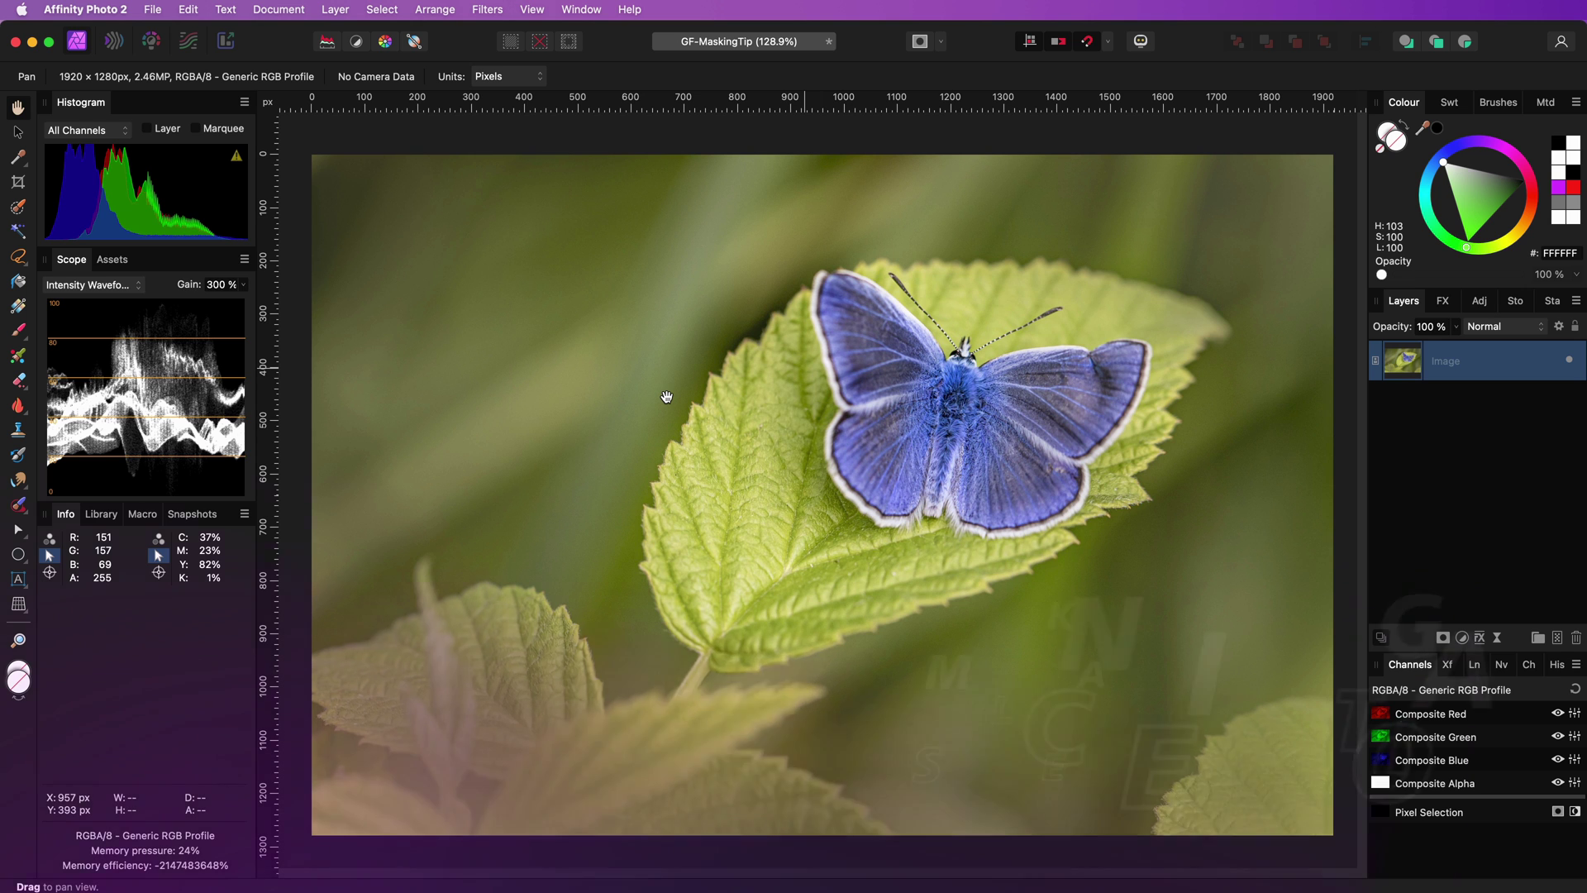
# Select the butterfly's wings and body with the Selection Brush at a width of 28.1 px.
pyautogui.click(20, 208)
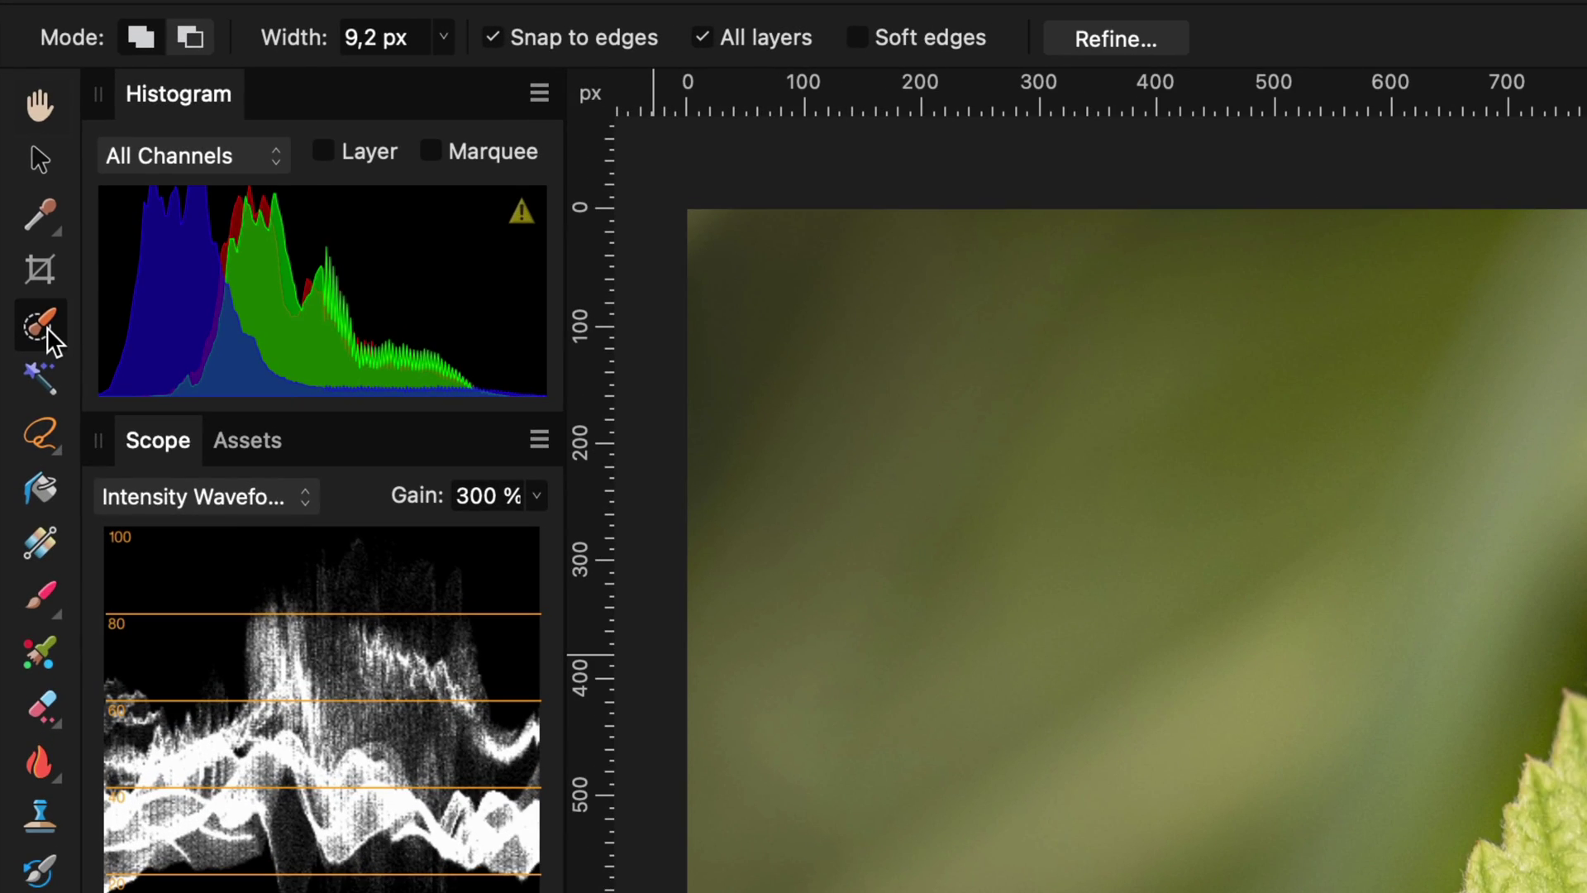
pyautogui.scroll(5, 977, 444)
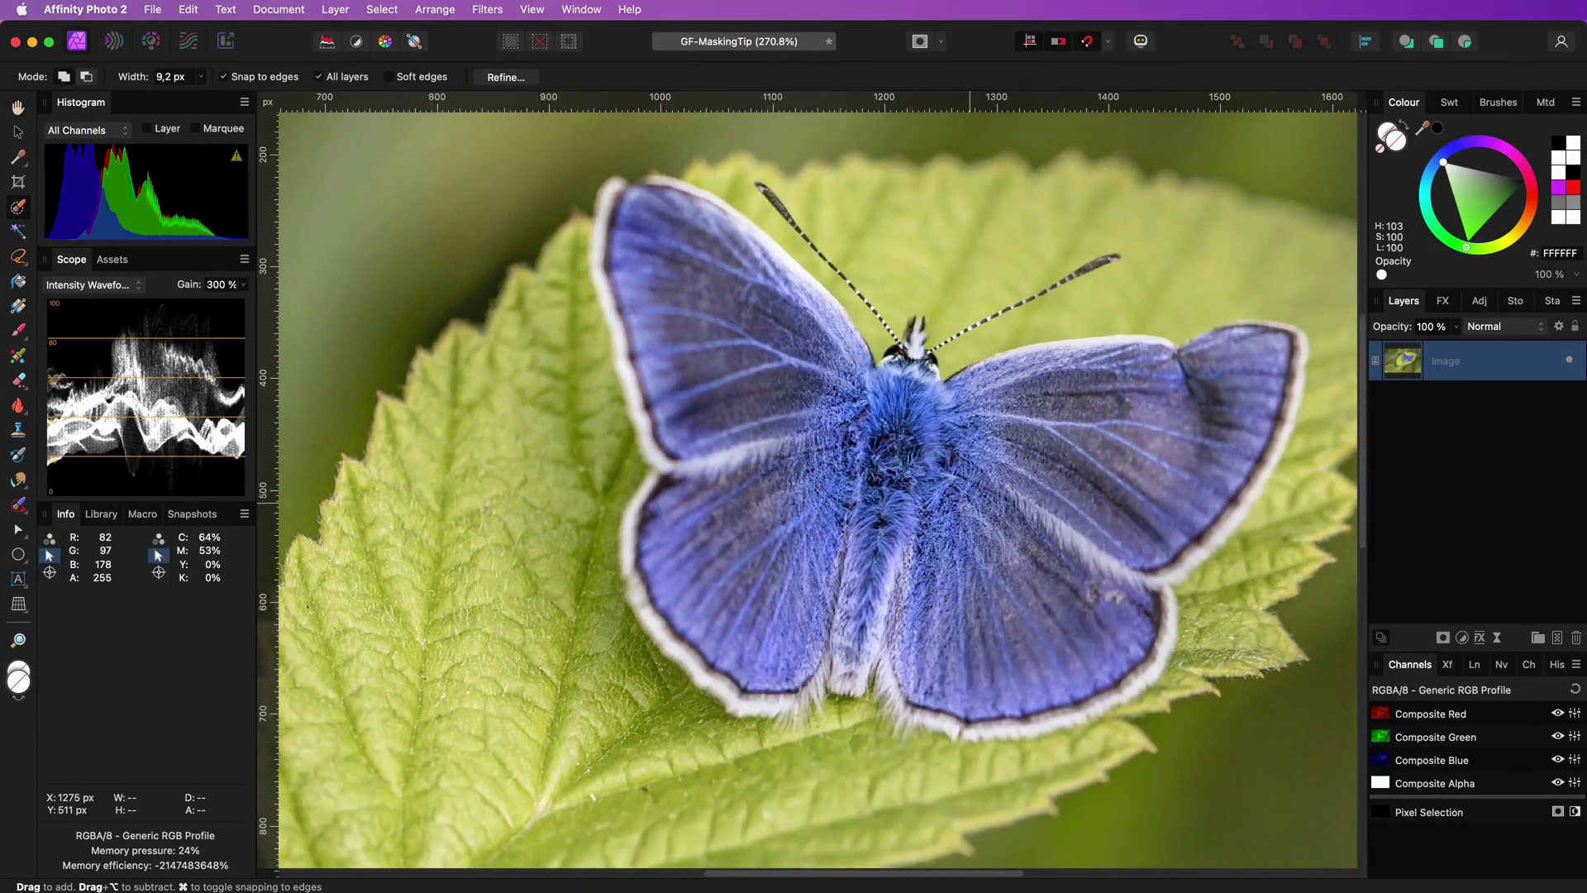
pyautogui.press(']')
pyautogui.press(']')
pyautogui.press(']')
pyautogui.press(']')
pyautogui.press(']')
pyautogui.moveTo(667, 280)
pyautogui.mouseDown()
pyautogui.moveTo(1022, 469)
pyautogui.moveTo(818, 616)
pyautogui.moveTo(642, 583)
pyautogui.moveTo(687, 471)
pyautogui.moveTo(641, 450)
pyautogui.moveTo(626, 239)
pyautogui.moveTo(641, 206)
pyautogui.mouseUp()
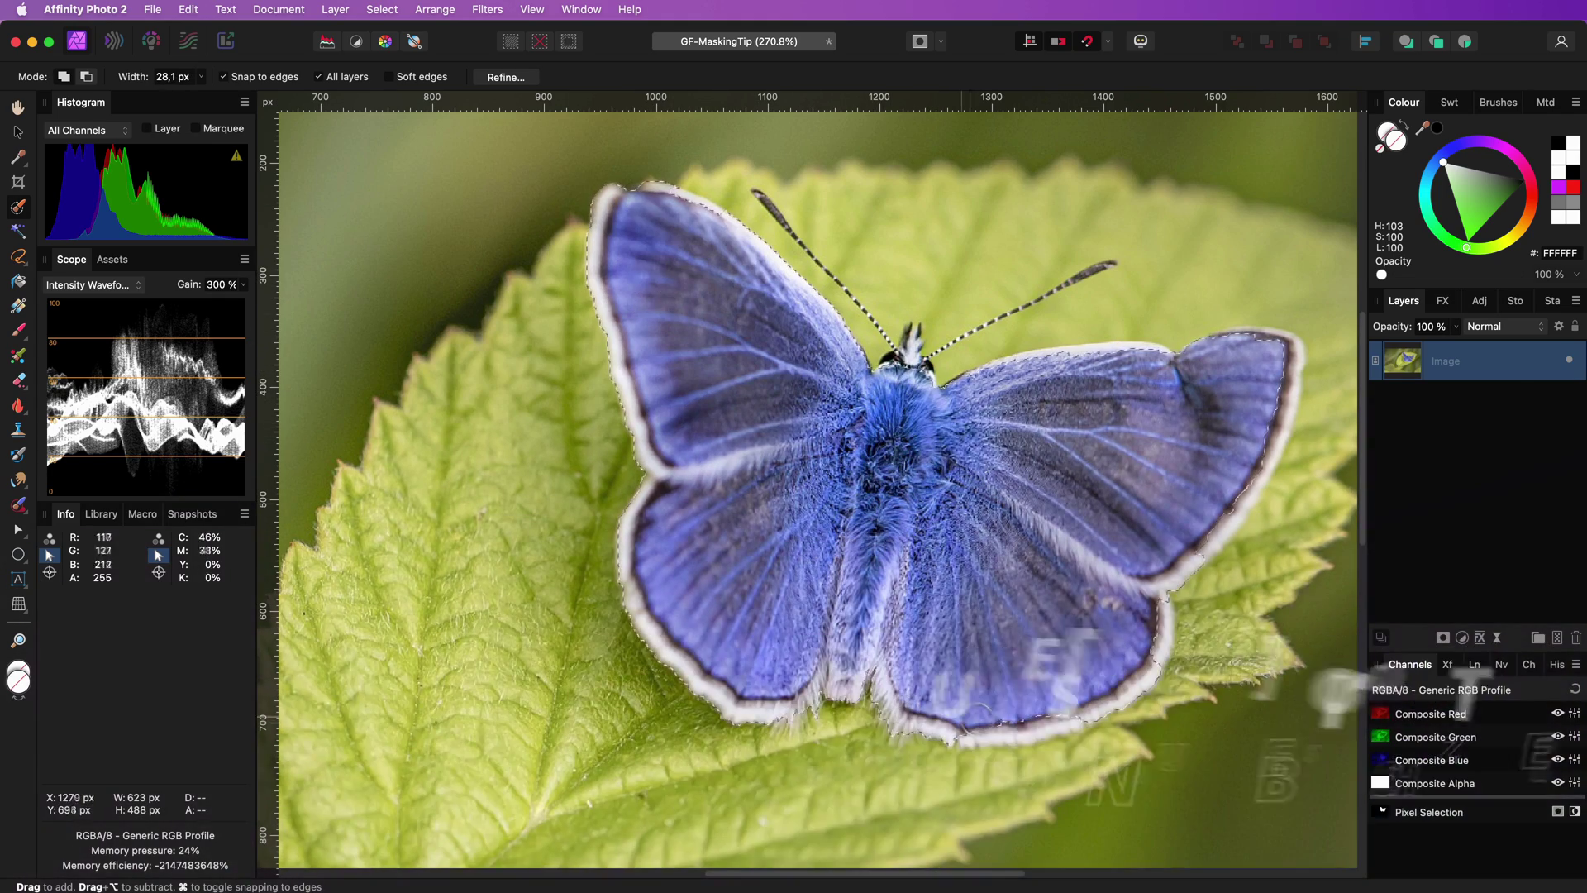
pyautogui.moveTo(1252, 351)
pyautogui.mouseDown()
pyautogui.moveTo(915, 355)
pyautogui.moveTo(1108, 261)
pyautogui.moveTo(785, 203)
pyautogui.moveTo(868, 298)
pyautogui.moveTo(859, 575)
pyautogui.mouseUp()
# Reduce the Selection Brush width to 7.7 px and add the two antennae to the selection.
pyautogui.press('[')
pyautogui.press('[')
pyautogui.press('[')
pyautogui.press('[')
pyautogui.press('[')
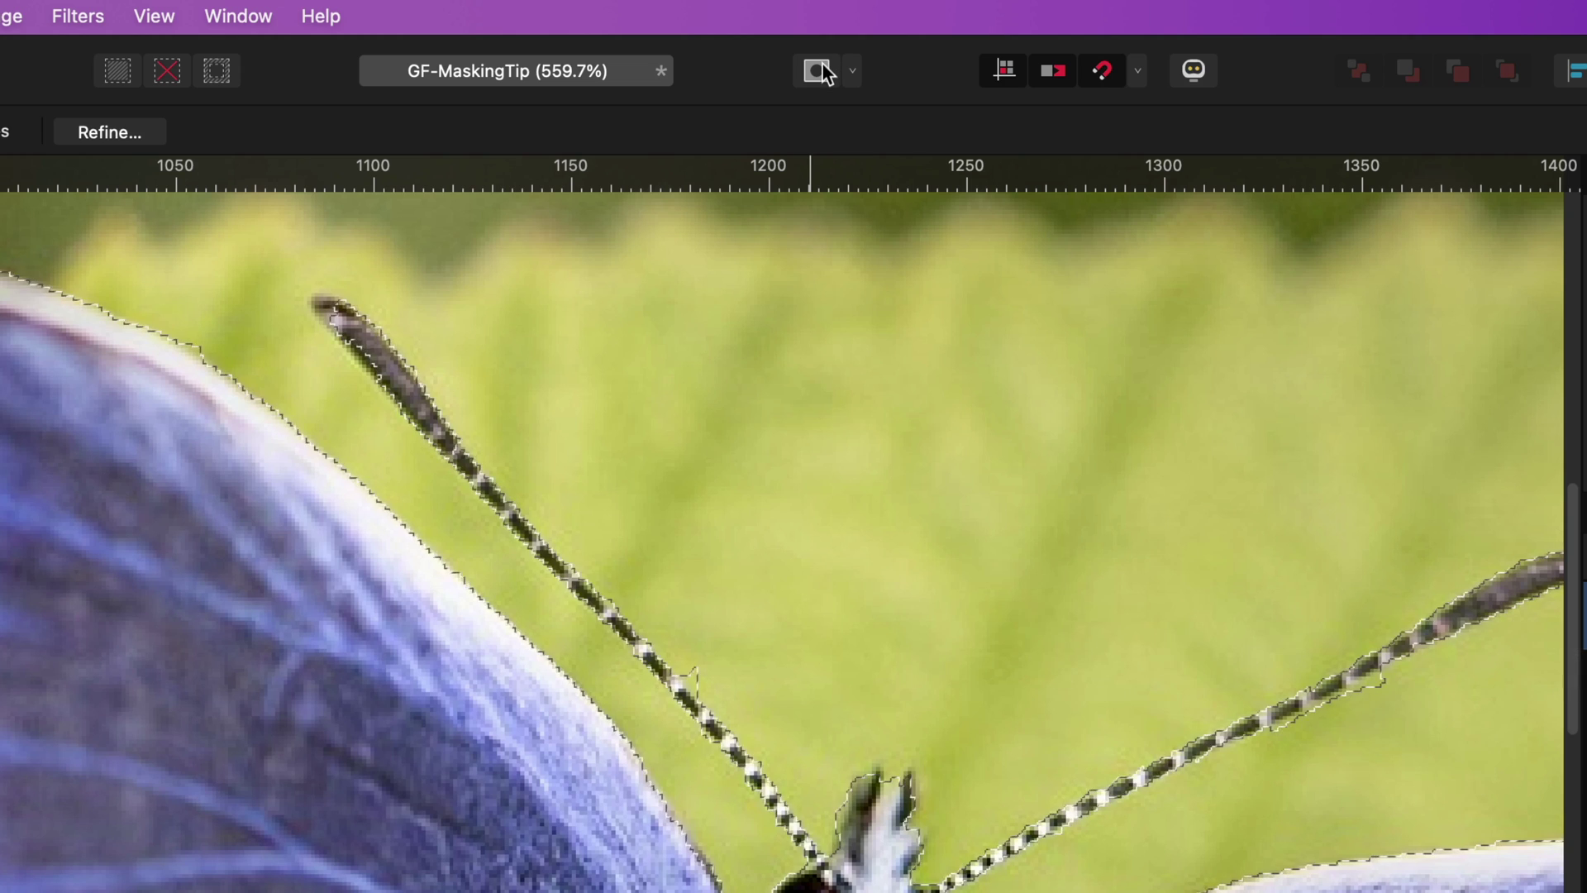
# Toggle the quick mask to compare the masked area with the selection outline around the antennae.
pyautogui.click(818, 71)
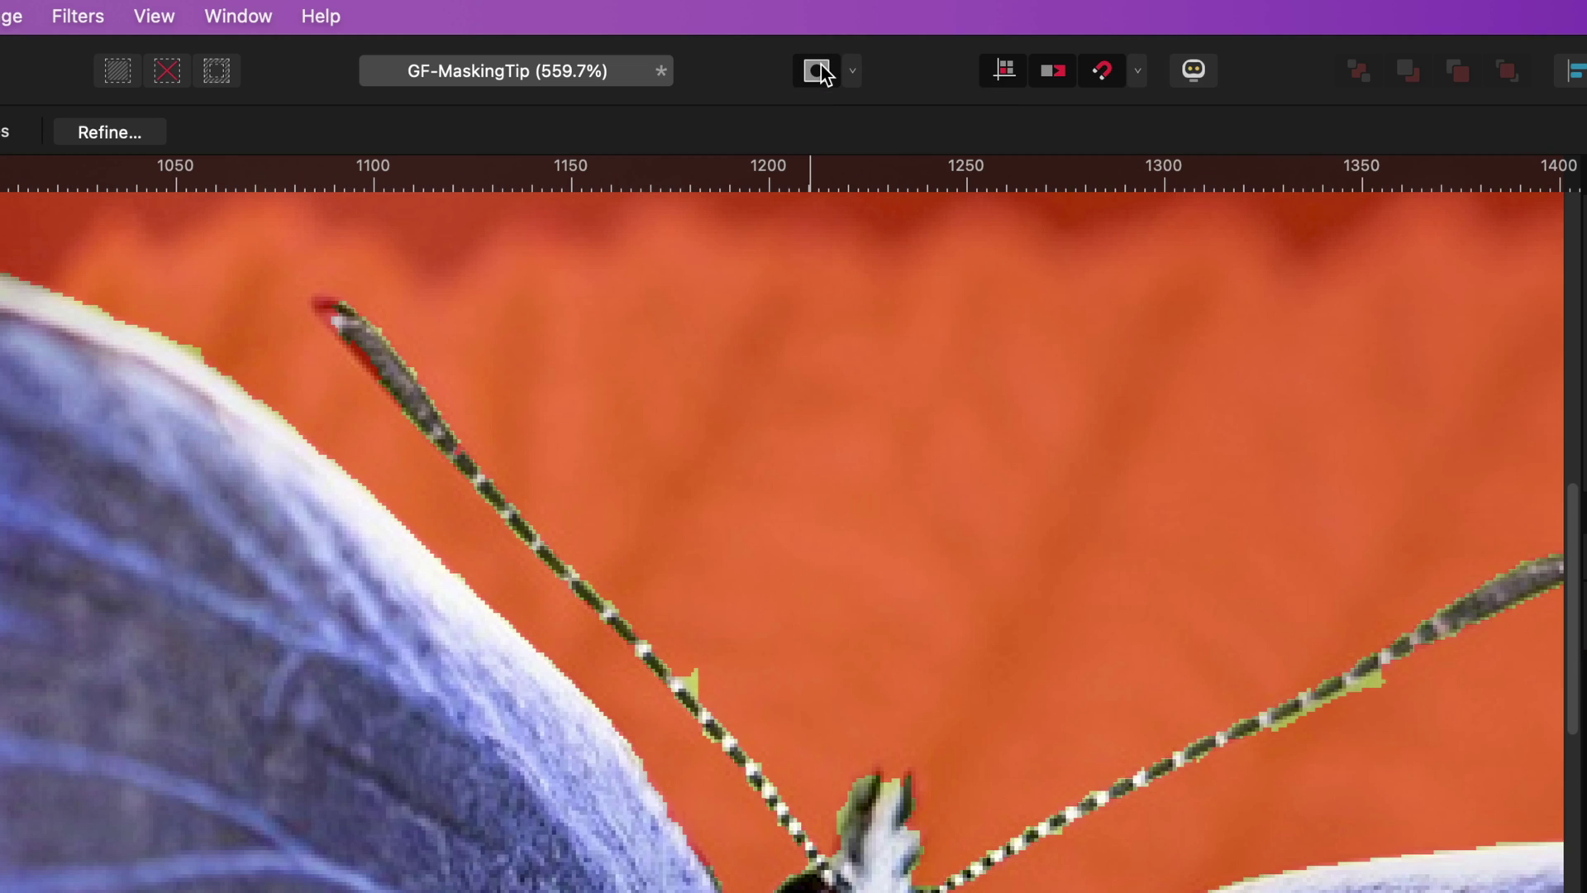
pyautogui.click(818, 71)
pyautogui.click(818, 71)
# Preview the quick mask as black, white and transparent, and return it to the overlay display.
pyautogui.click(853, 73)
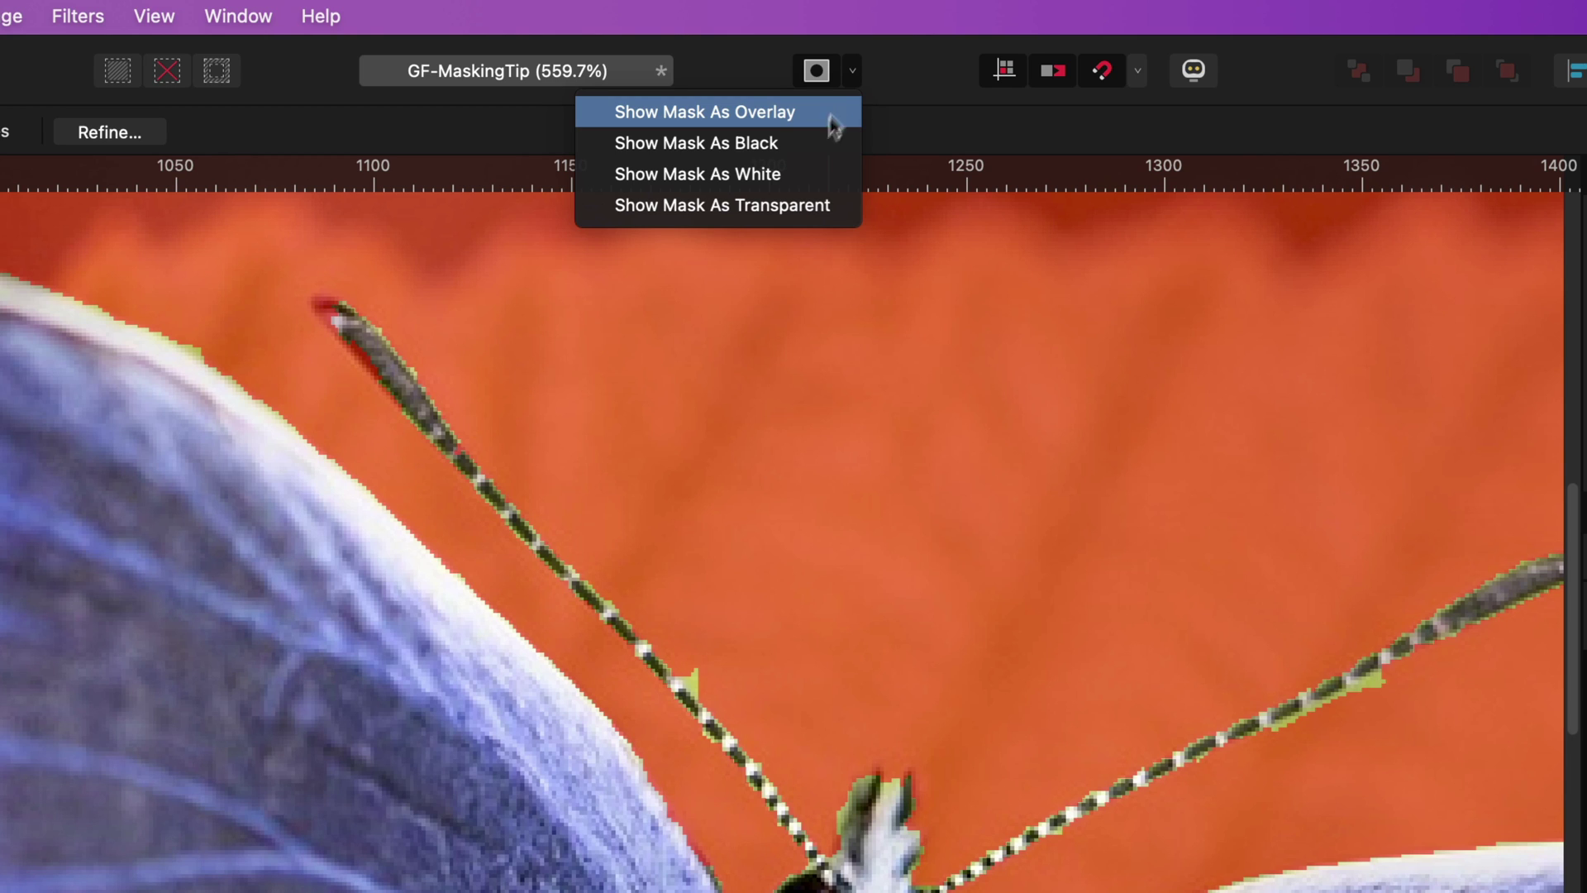
pyautogui.click(824, 142)
pyautogui.click(852, 71)
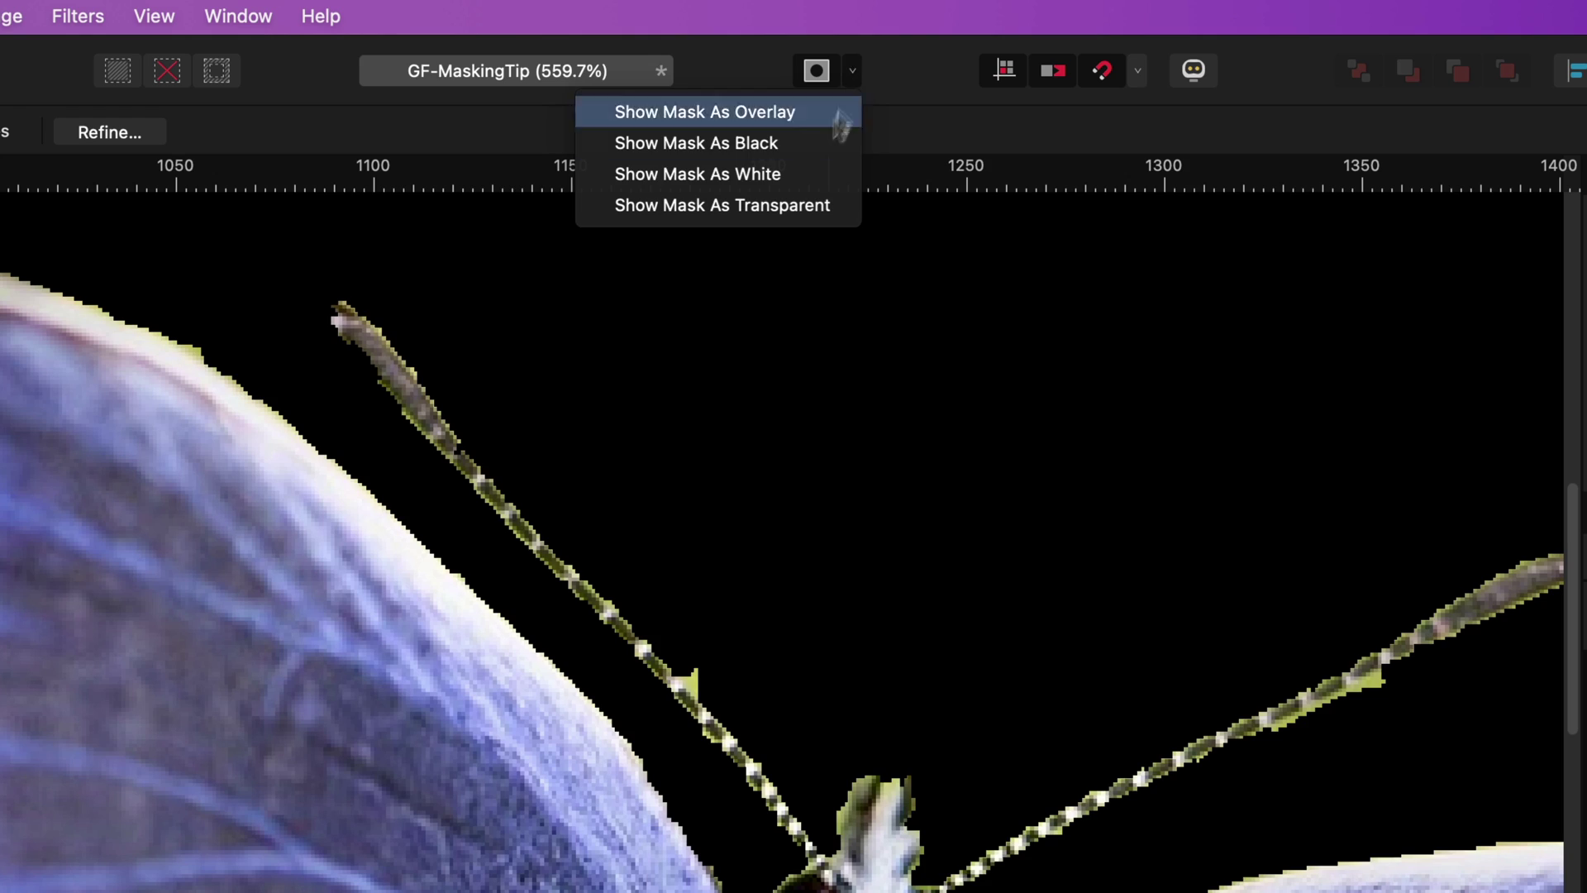
pyautogui.click(826, 172)
pyautogui.click(852, 71)
pyautogui.click(817, 200)
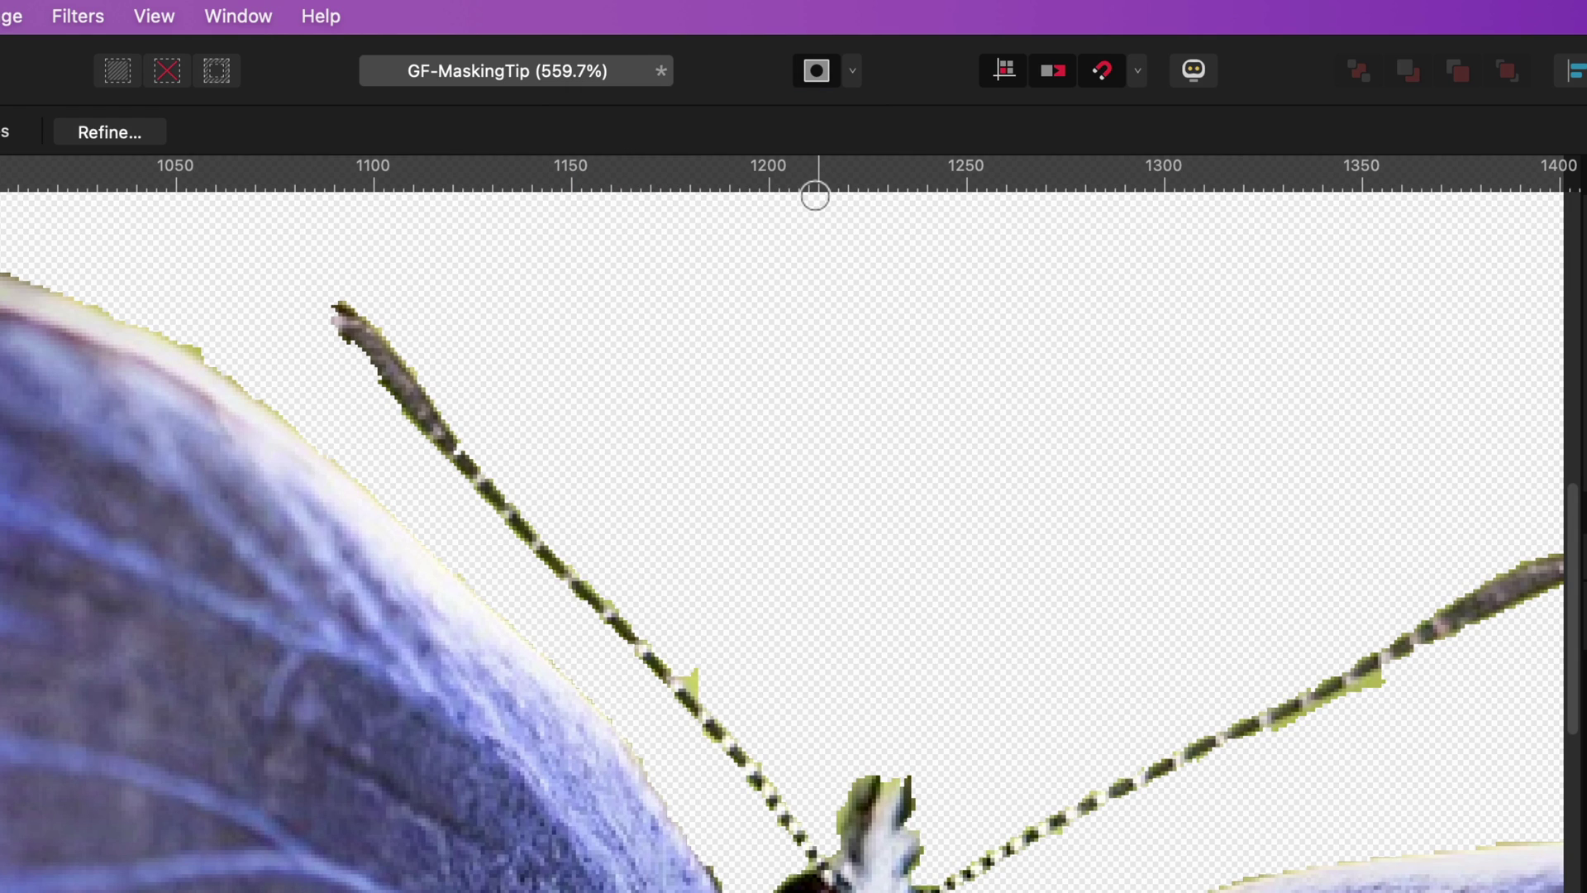
pyautogui.click(853, 71)
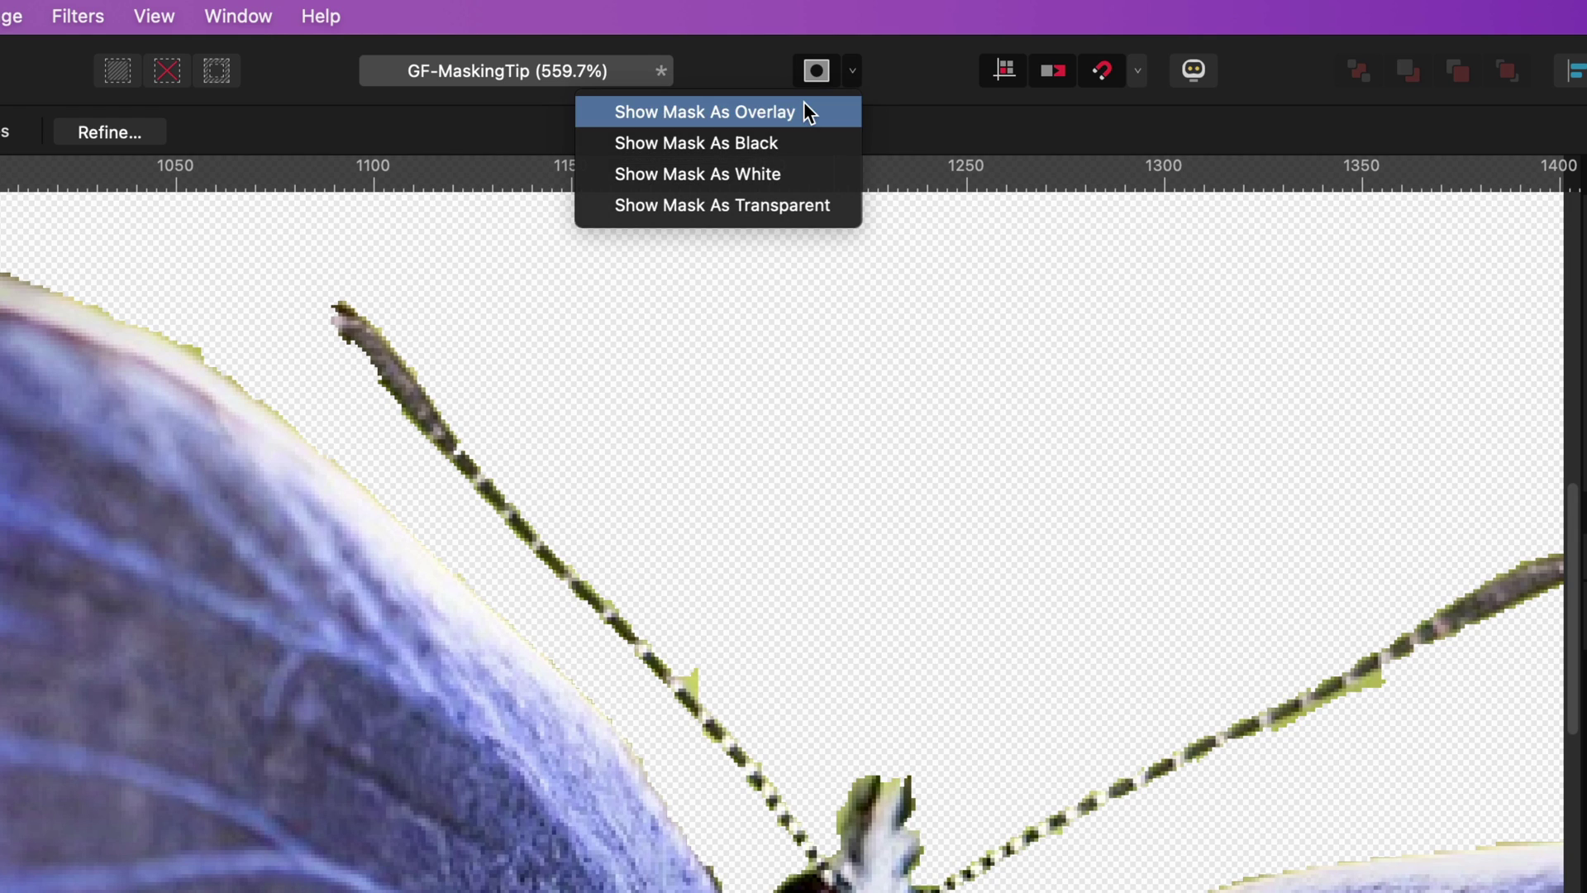
pyautogui.click(807, 110)
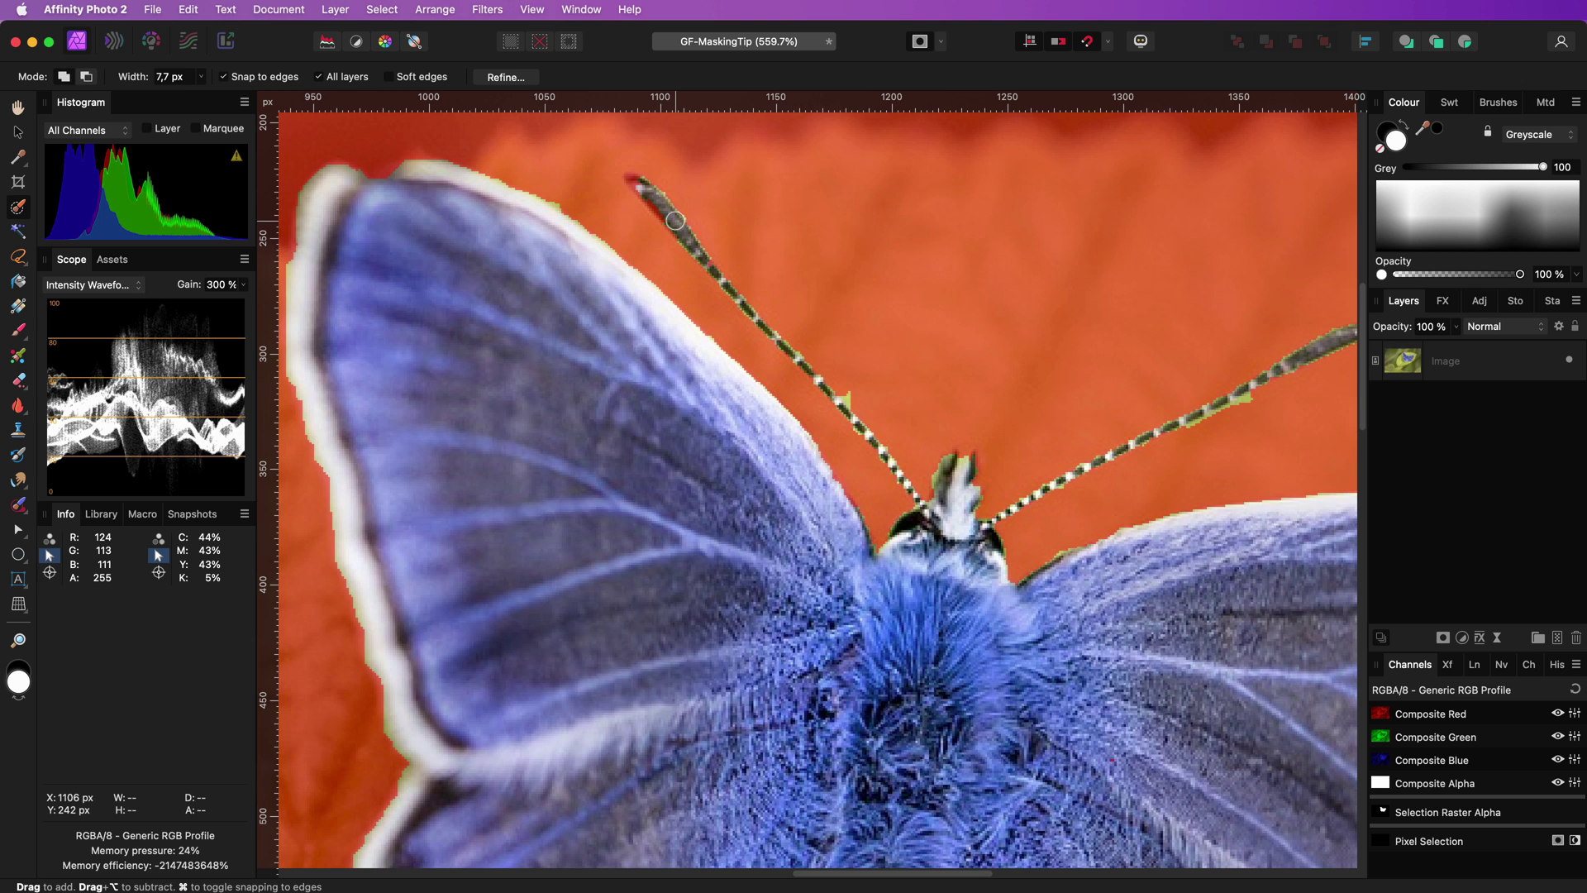
# Clean up the selection along the antennae with a 5.5 px Selection Brush and turn the quick mask off.
pyautogui.hscroll(5, 1091, 387)
pyautogui.scroll(1, 1091, 386)
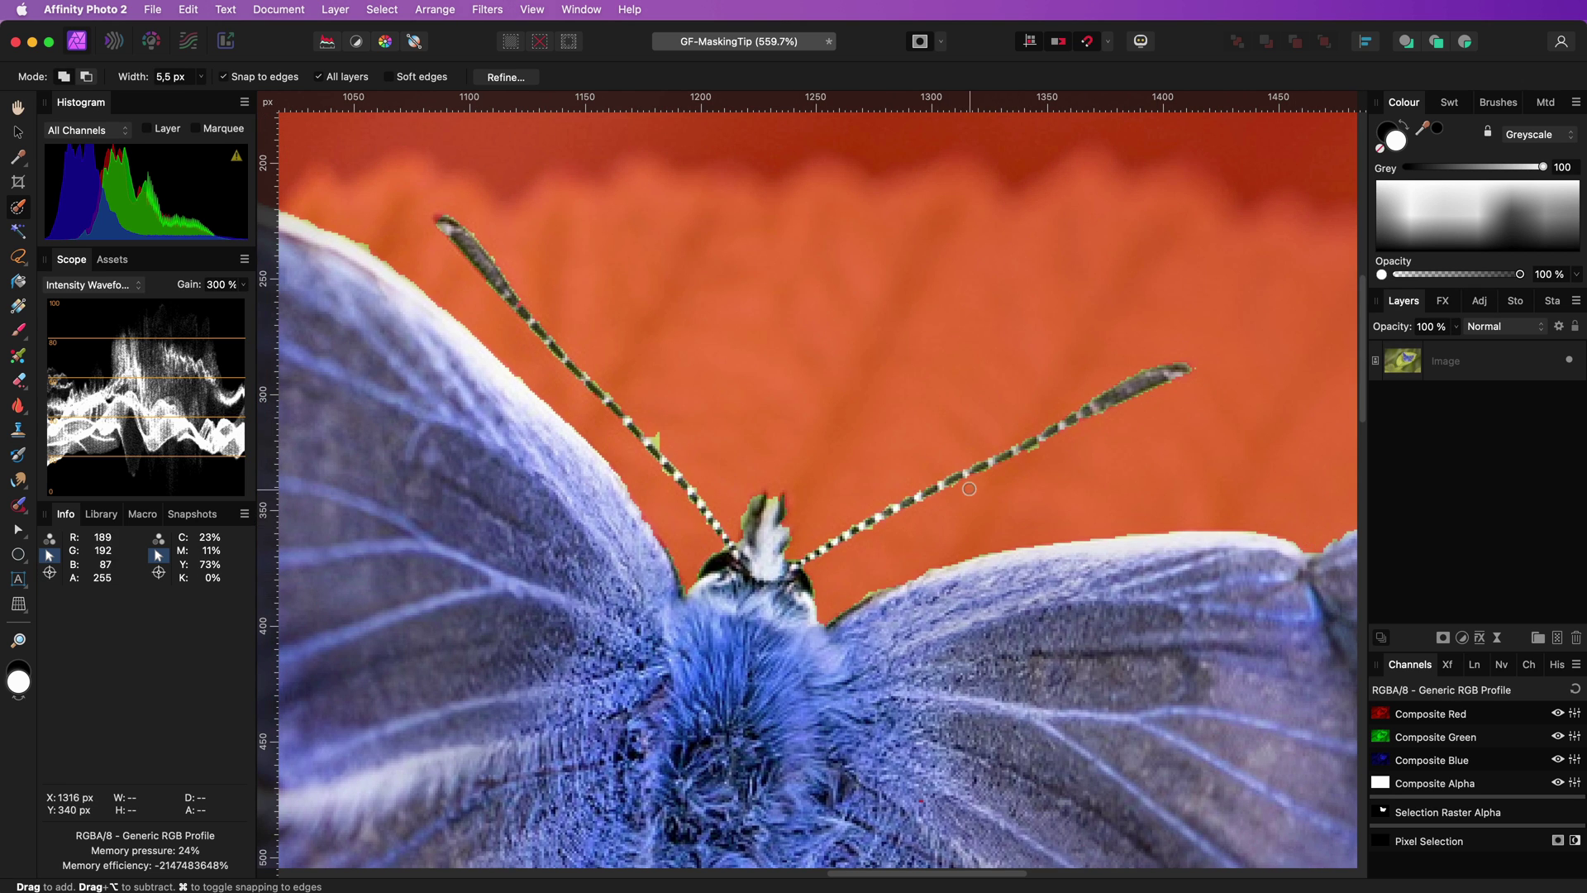
pyautogui.hscroll(10, 970, 489)
pyautogui.scroll(-5, 970, 488)
pyautogui.scroll(-5, 850, 253)
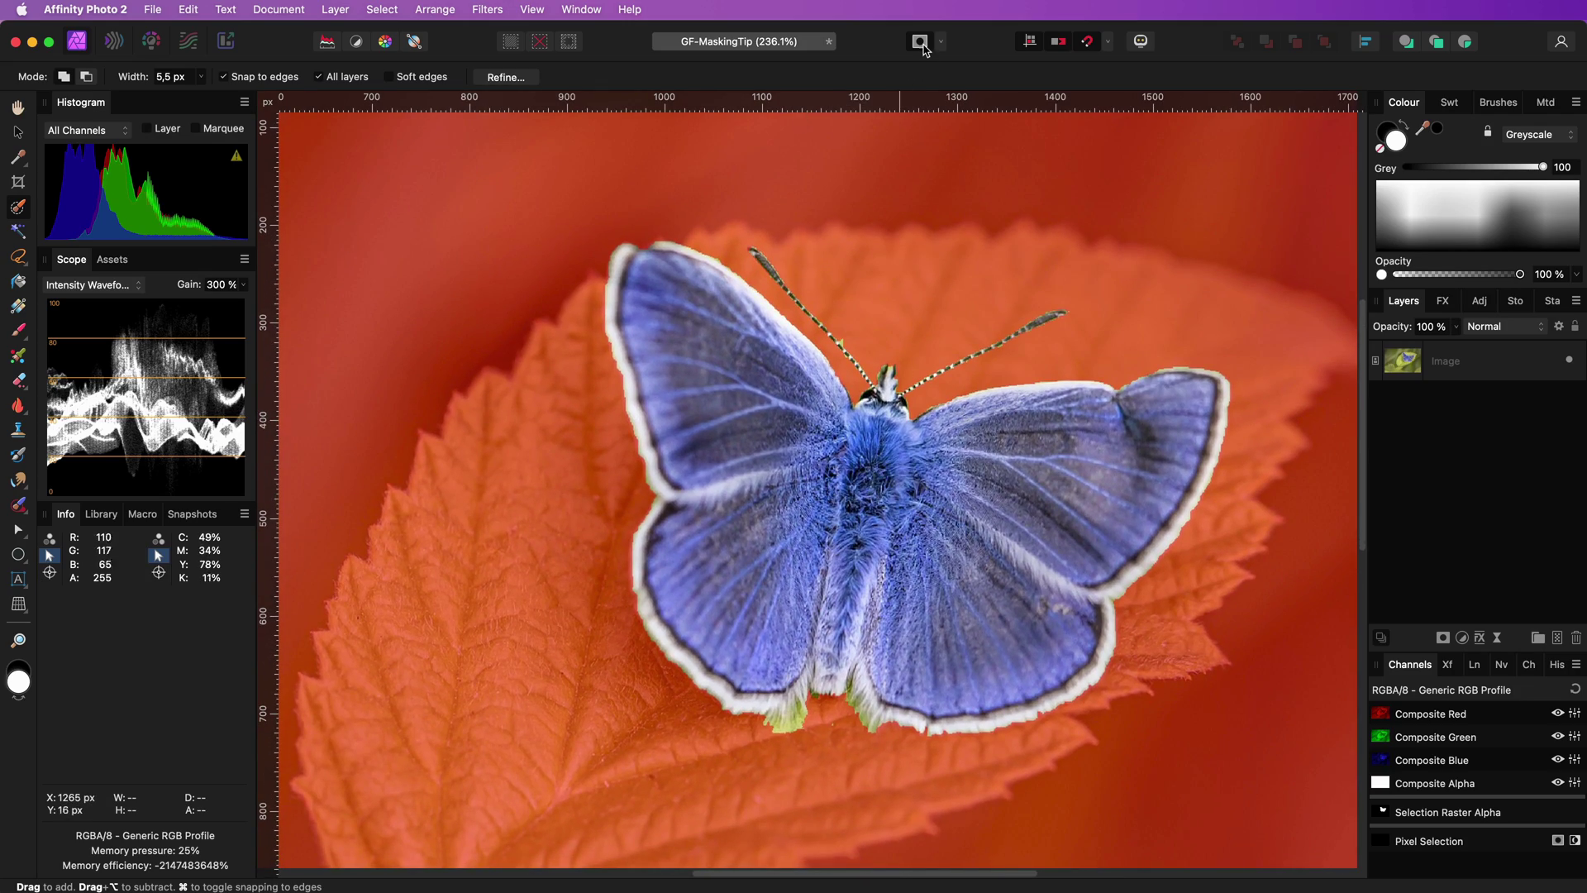
pyautogui.click(922, 46)
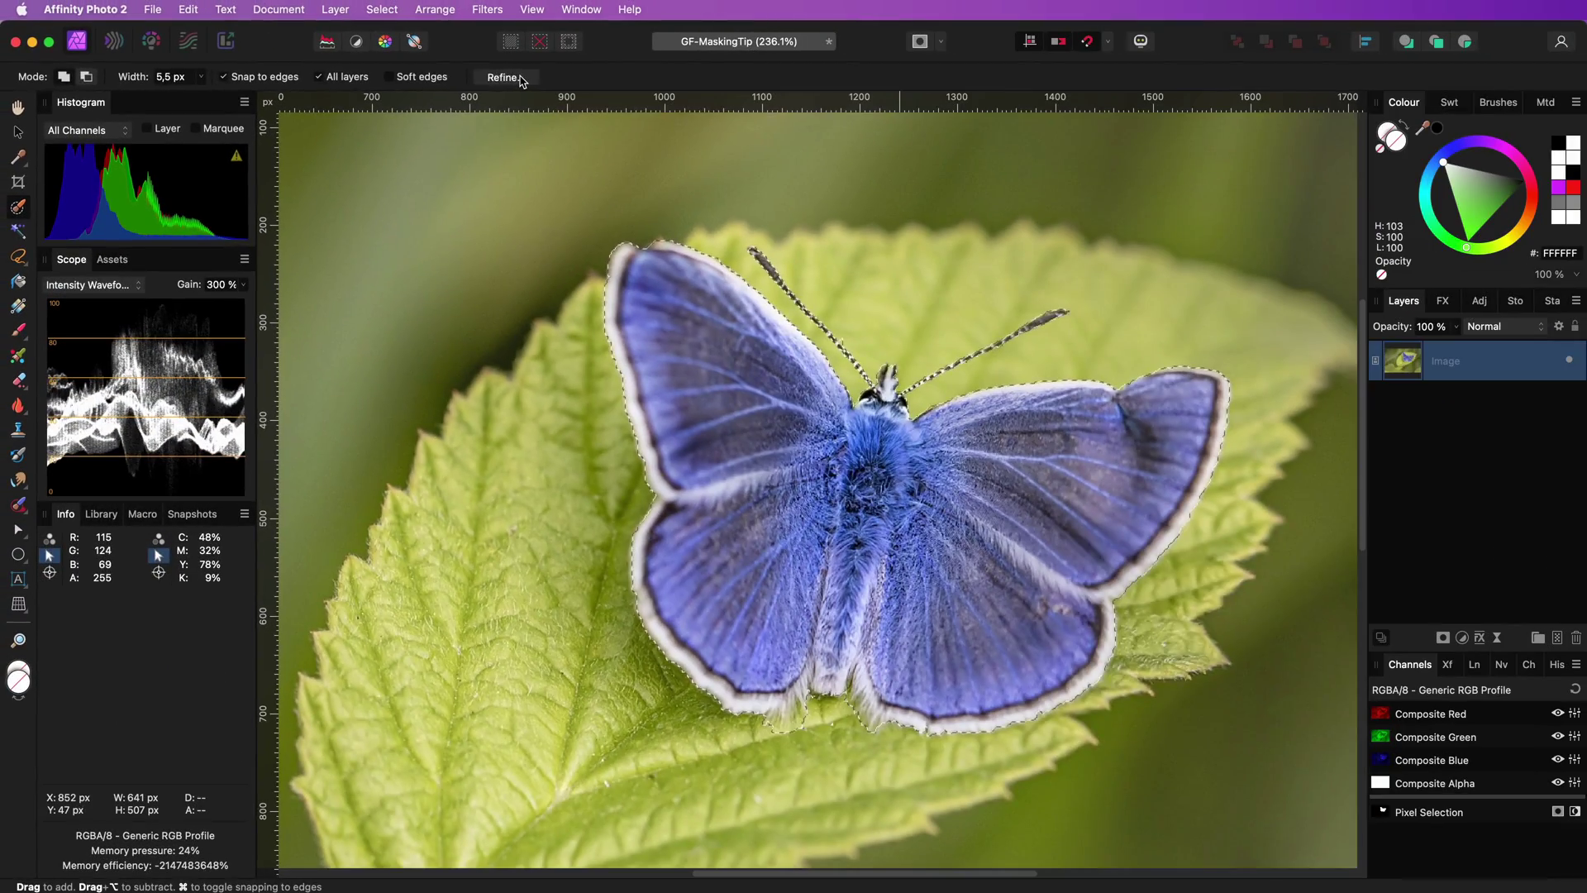
# Refine the selection with the Matte brush, covering the rear fur at 23 px and the wing edges and antennae at 46 px.
pyautogui.click(1018, 119)
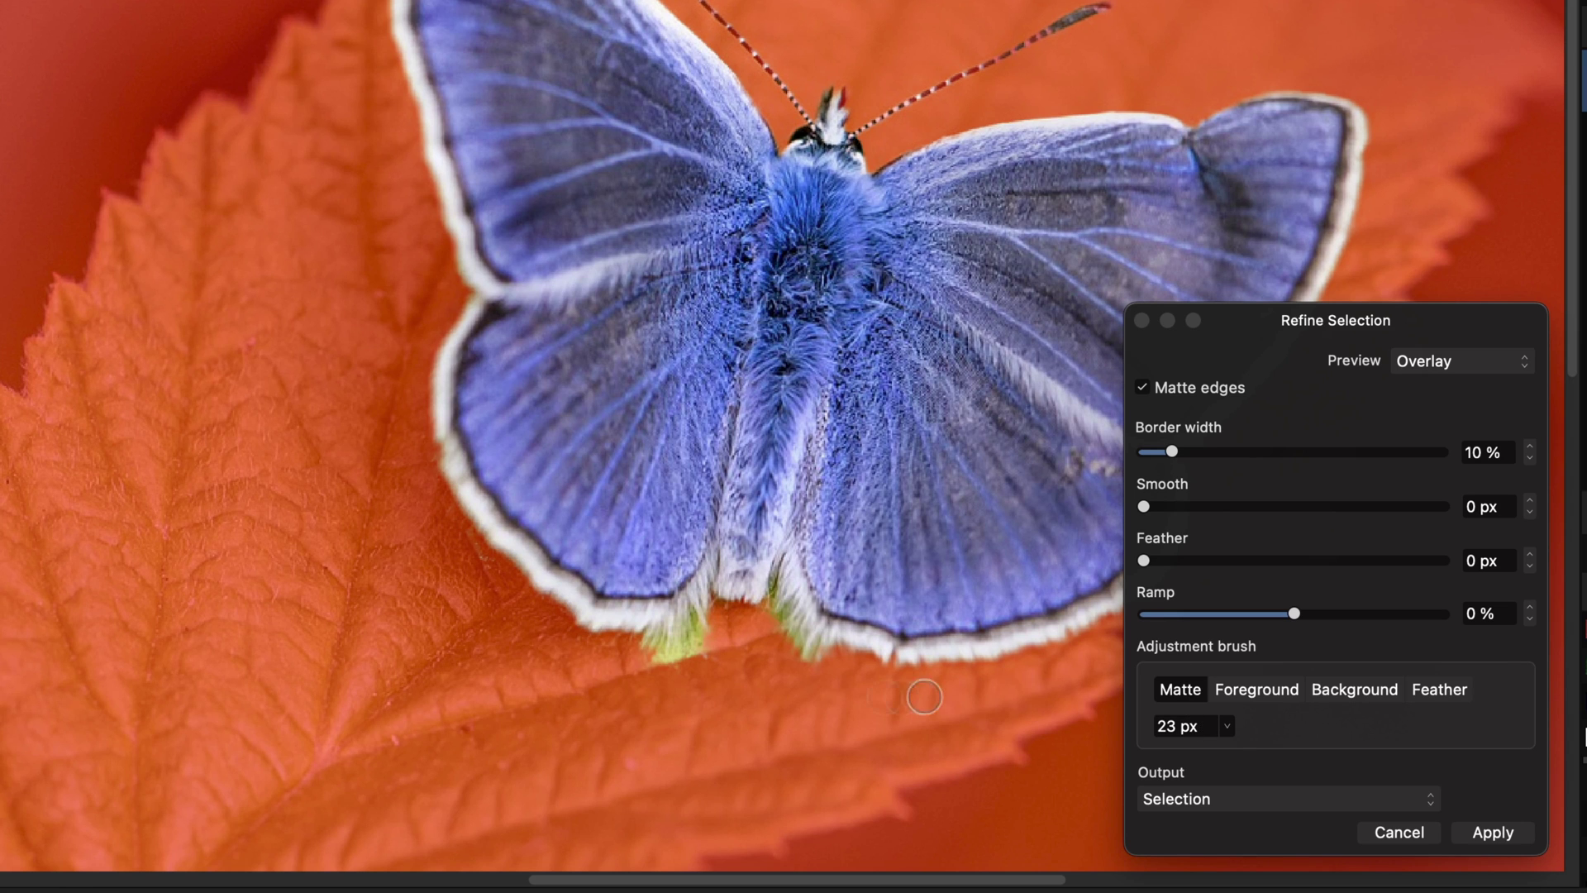
pyautogui.moveTo(830, 665)
pyautogui.mouseDown()
pyautogui.moveTo(789, 643)
pyautogui.moveTo(767, 589)
pyautogui.moveTo(781, 621)
pyautogui.mouseUp()
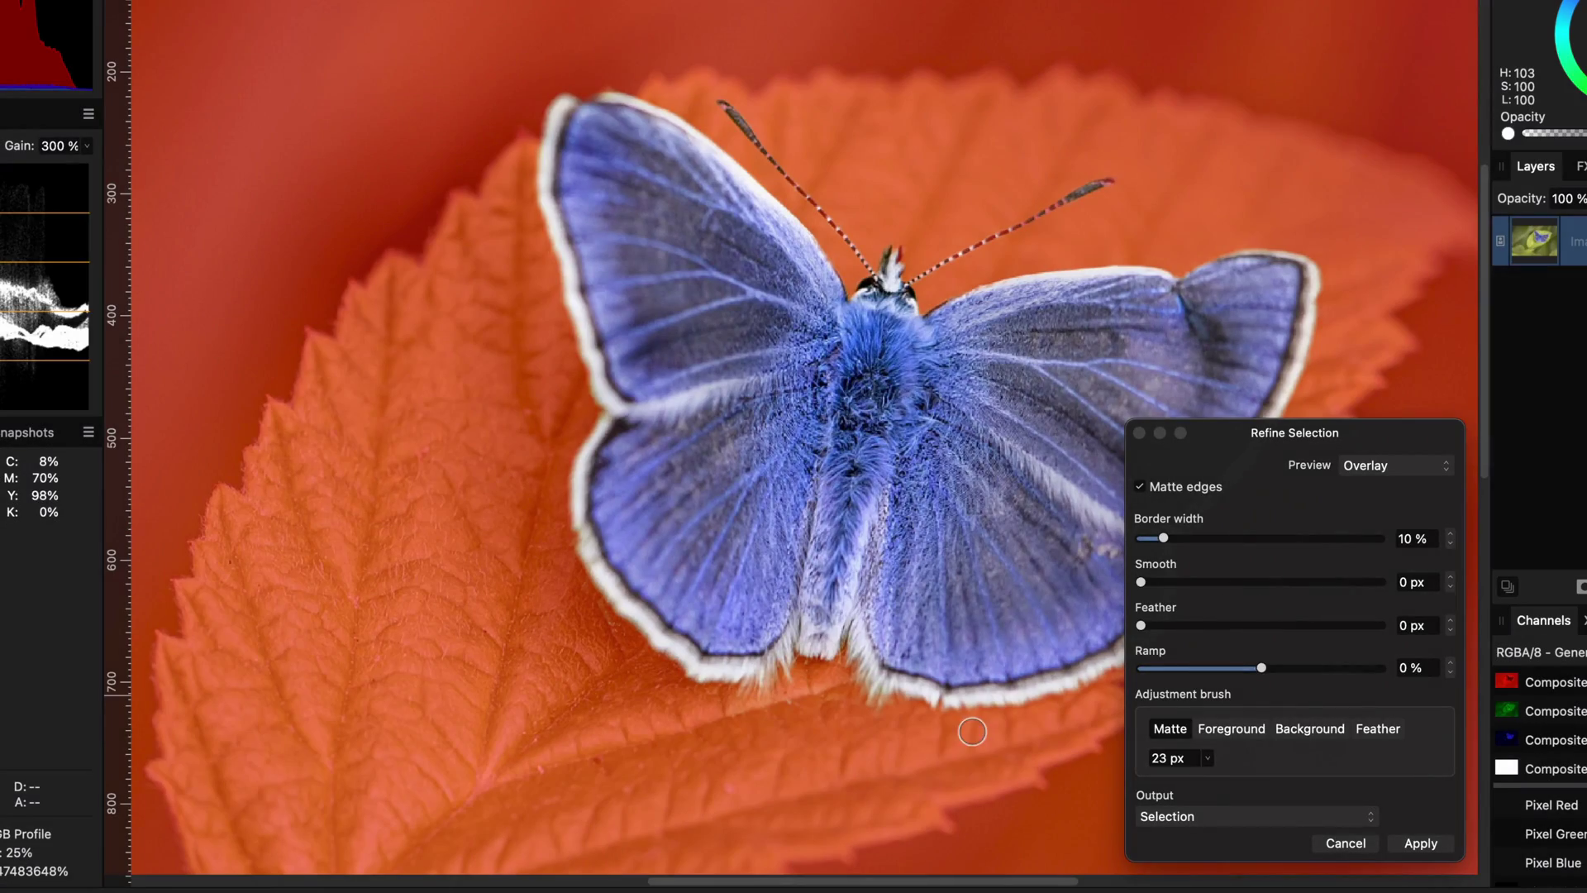
pyautogui.moveTo(643, 89)
pyautogui.mouseDown()
pyautogui.moveTo(569, 459)
pyautogui.moveTo(728, 684)
pyautogui.mouseUp()
pyautogui.moveTo(1016, 517); pyautogui.dragTo(814, 492)
pyautogui.moveTo(673, 656)
pyautogui.mouseDown()
pyautogui.moveTo(914, 659)
pyautogui.moveTo(1084, 232)
pyautogui.mouseUp()
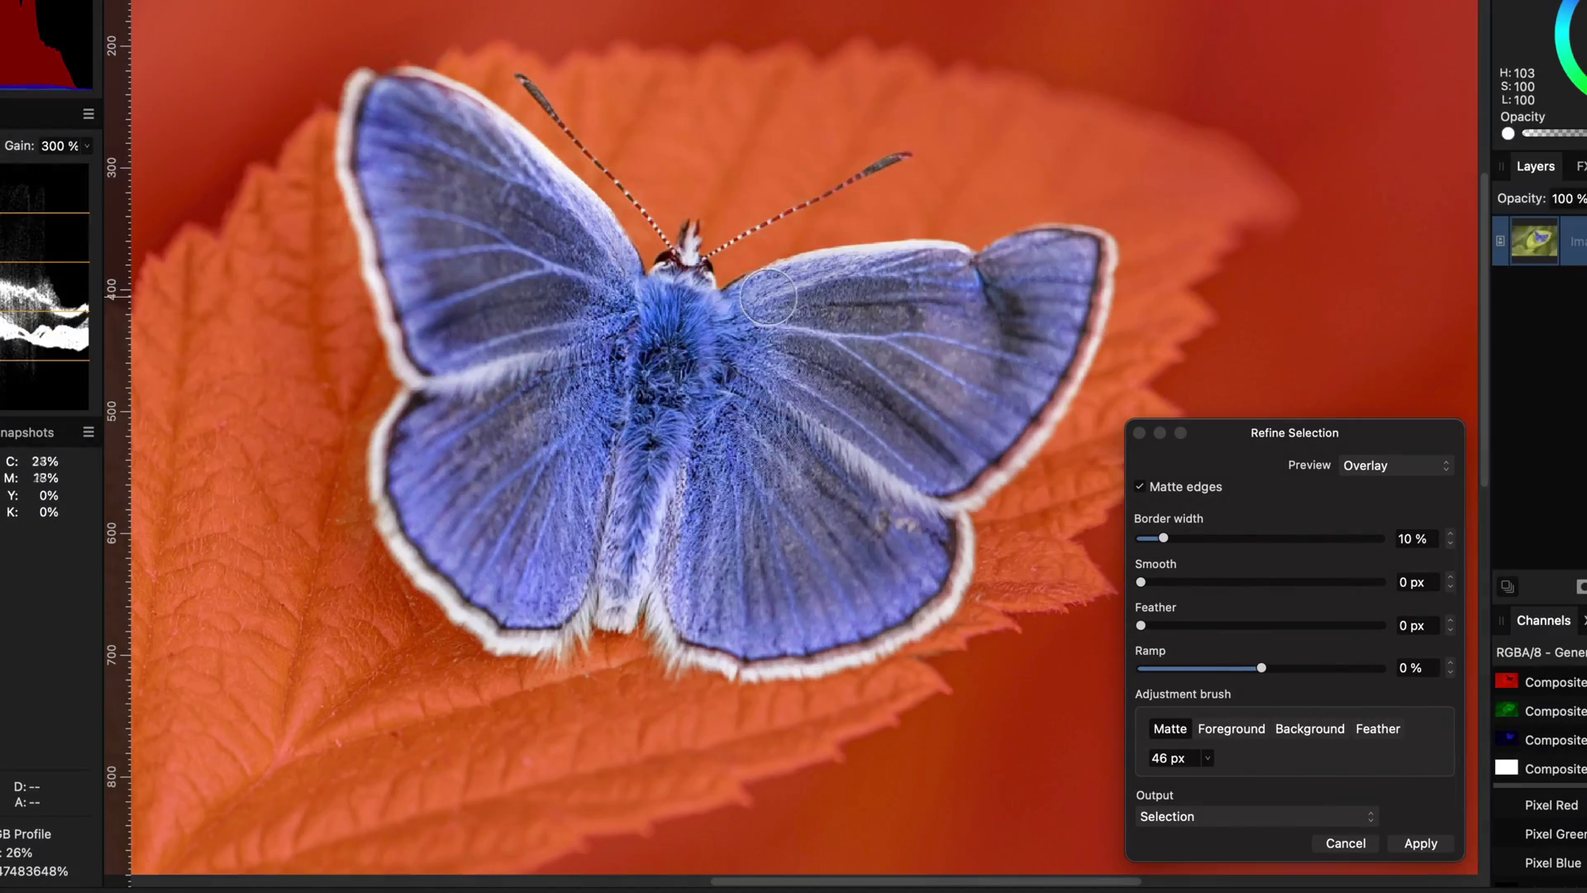
pyautogui.moveTo(718, 246); pyautogui.dragTo(919, 151)
pyautogui.moveTo(529, 84); pyautogui.dragTo(665, 242)
# Restore the butterfly's right antenna and head tuft in the refinement with the Foreground brush at 5 px.
pyautogui.scroll(5, 890, 171)
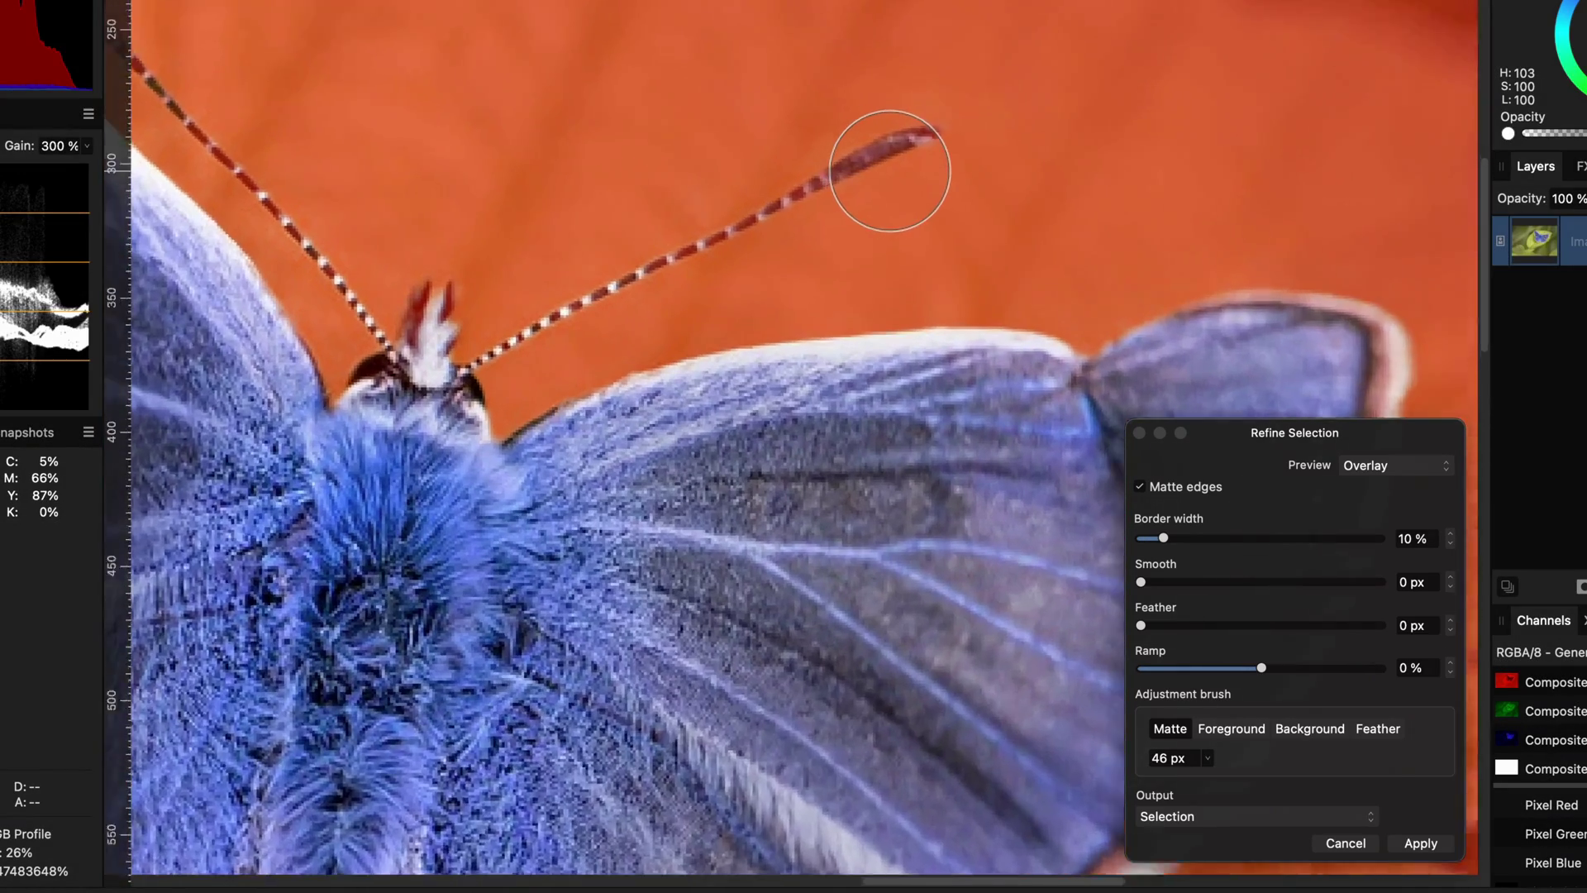
pyautogui.scroll(1, 963, 195)
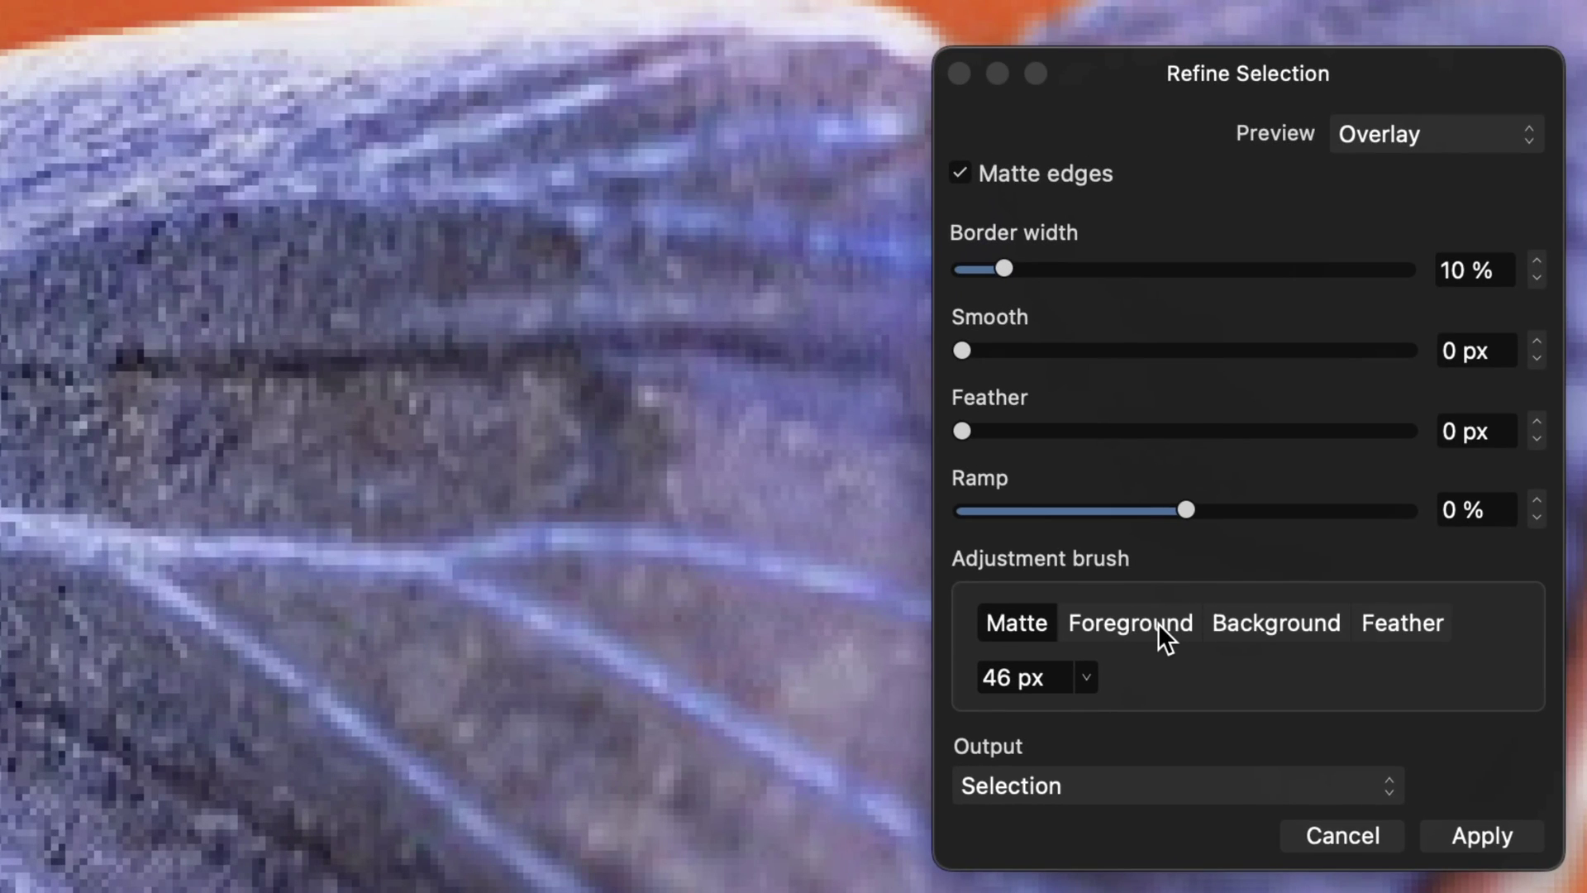
pyautogui.click(1158, 623)
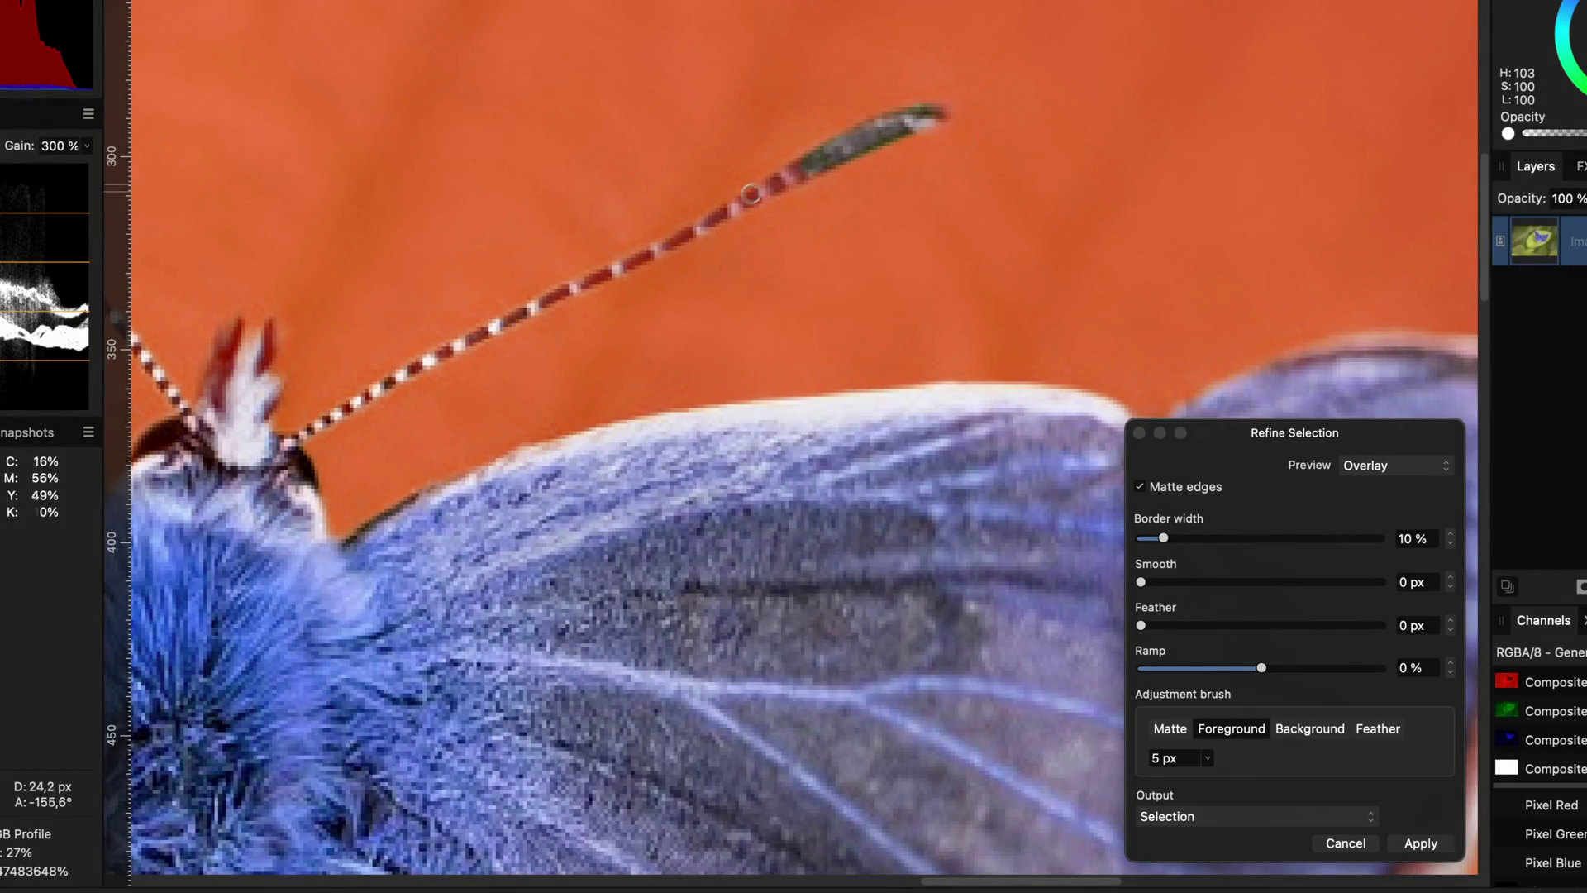
pyautogui.moveTo(751, 193); pyautogui.dragTo(635, 260)
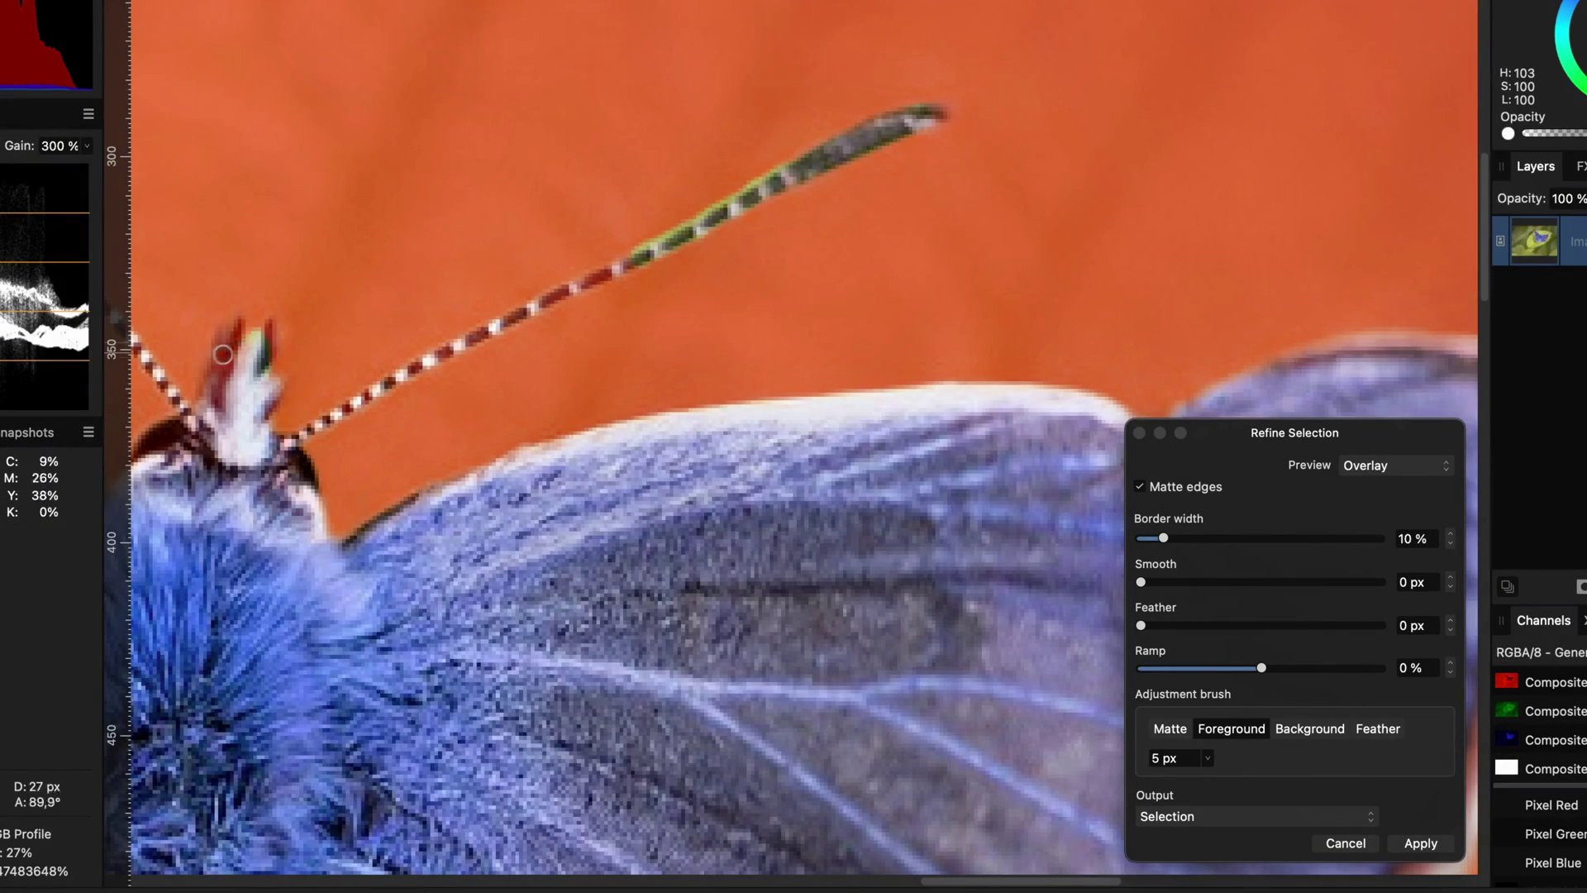
pyautogui.moveTo(224, 338); pyautogui.dragTo(226, 333)
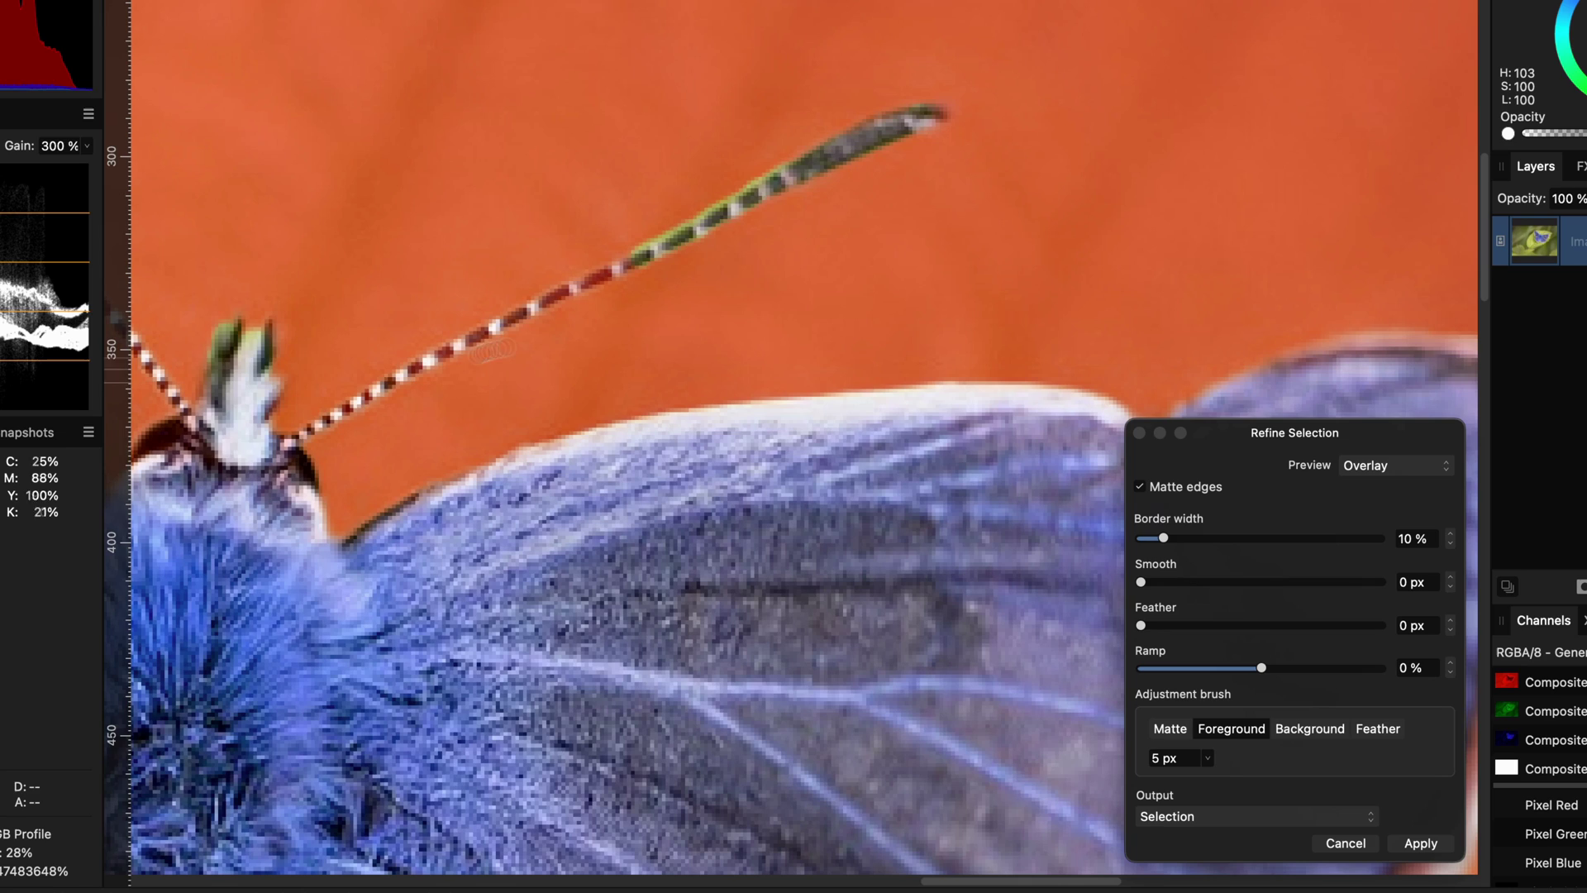
pyautogui.moveTo(274, 445); pyautogui.dragTo(632, 256)
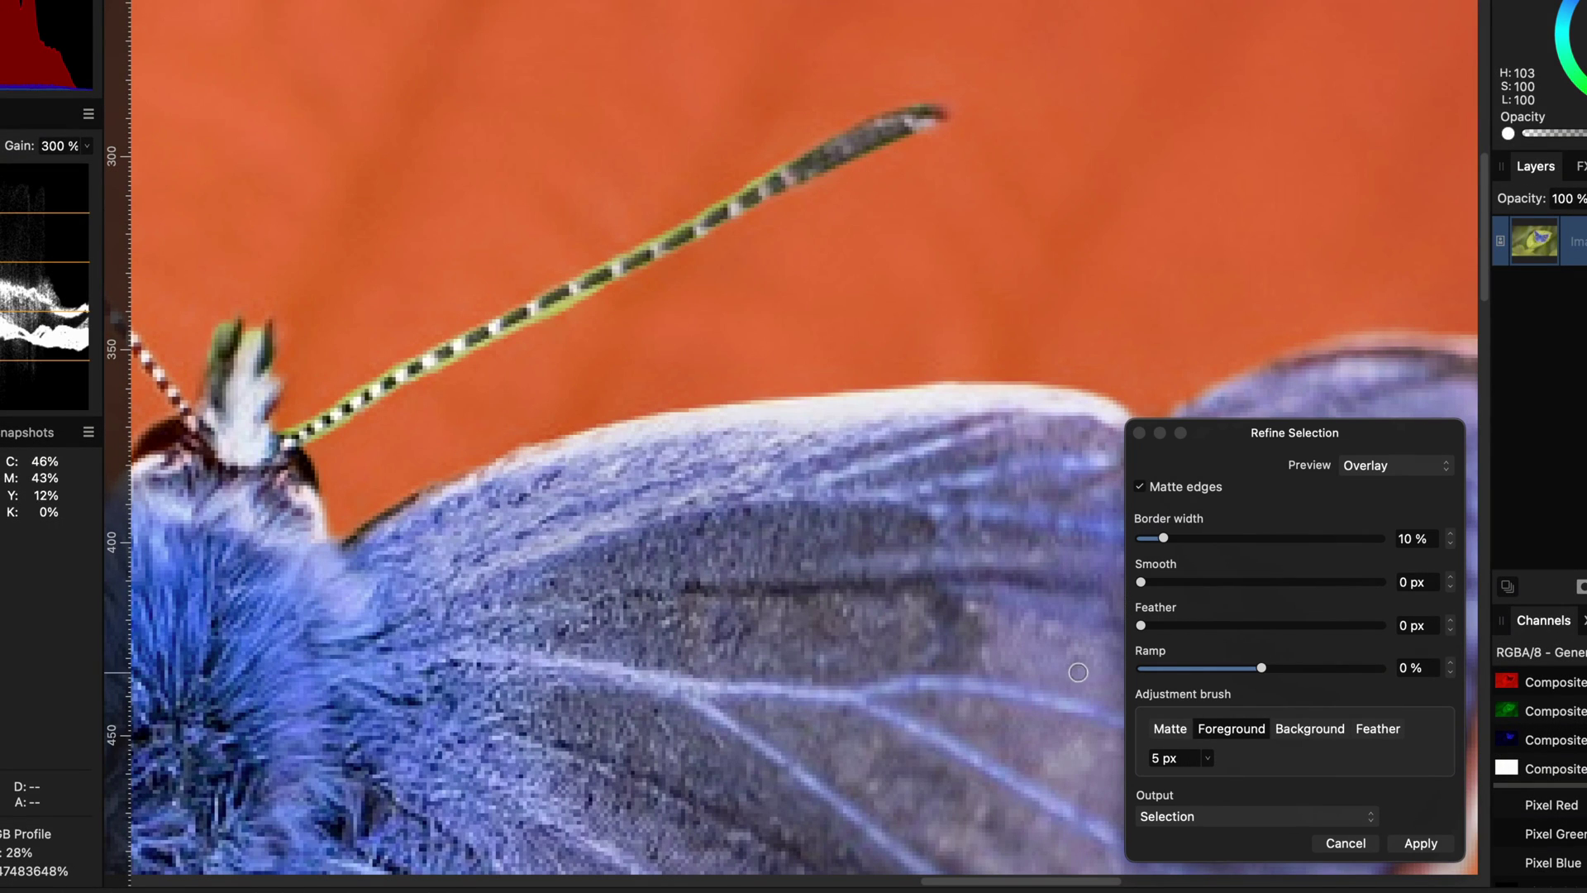
# Refine the background along both sides of the right antenna with the 5 px Matte brush.
pyautogui.click(1170, 728)
pyautogui.moveTo(634, 278); pyautogui.dragTo(318, 438)
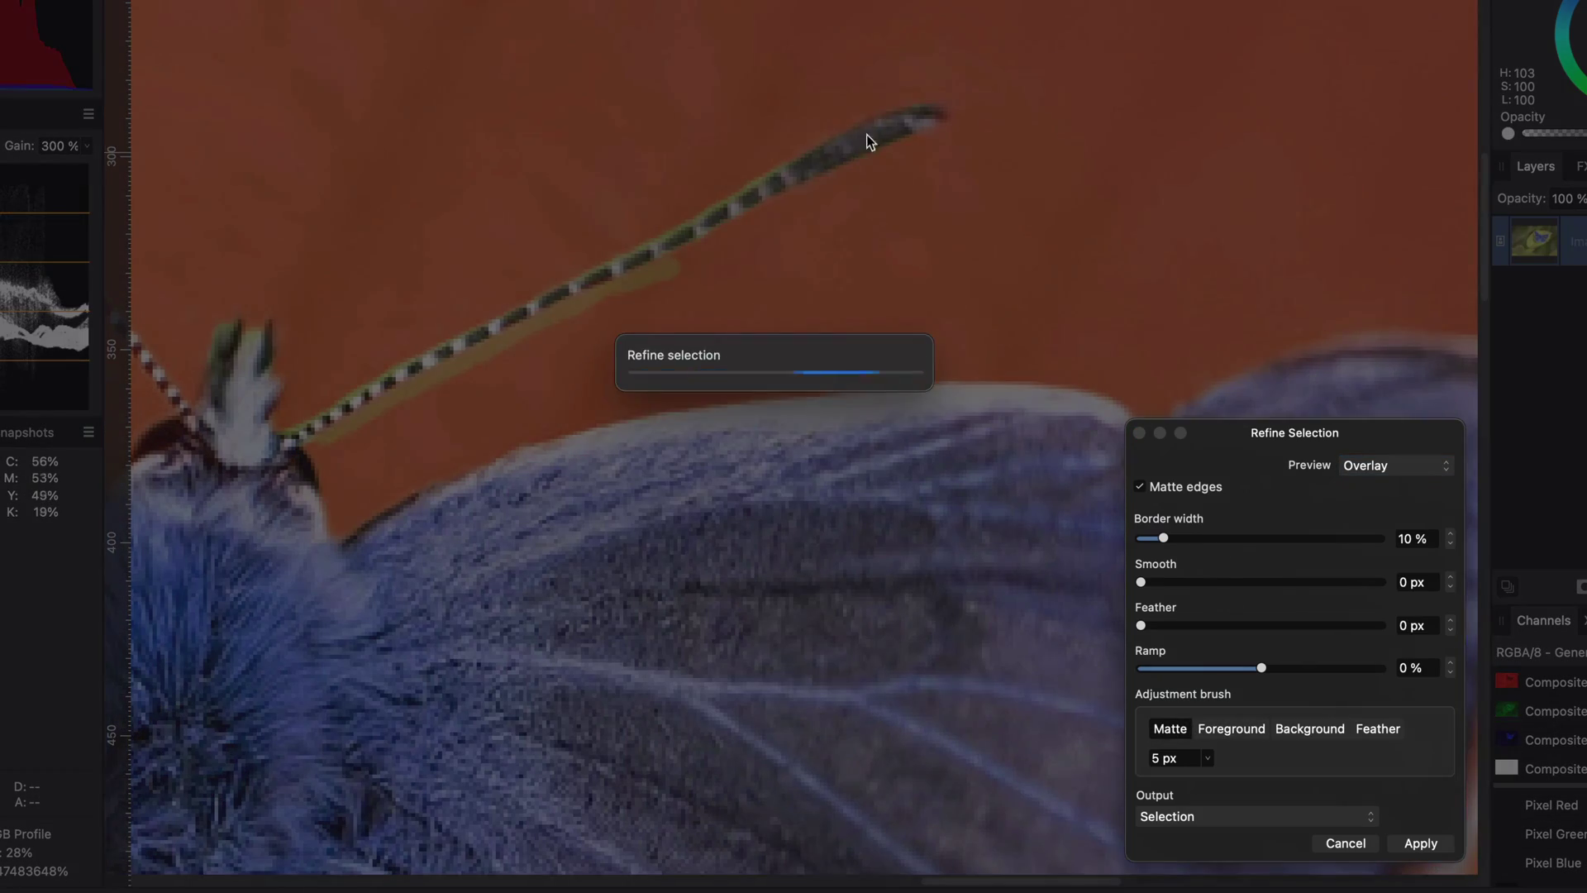
pyautogui.moveTo(820, 138); pyautogui.dragTo(302, 420)
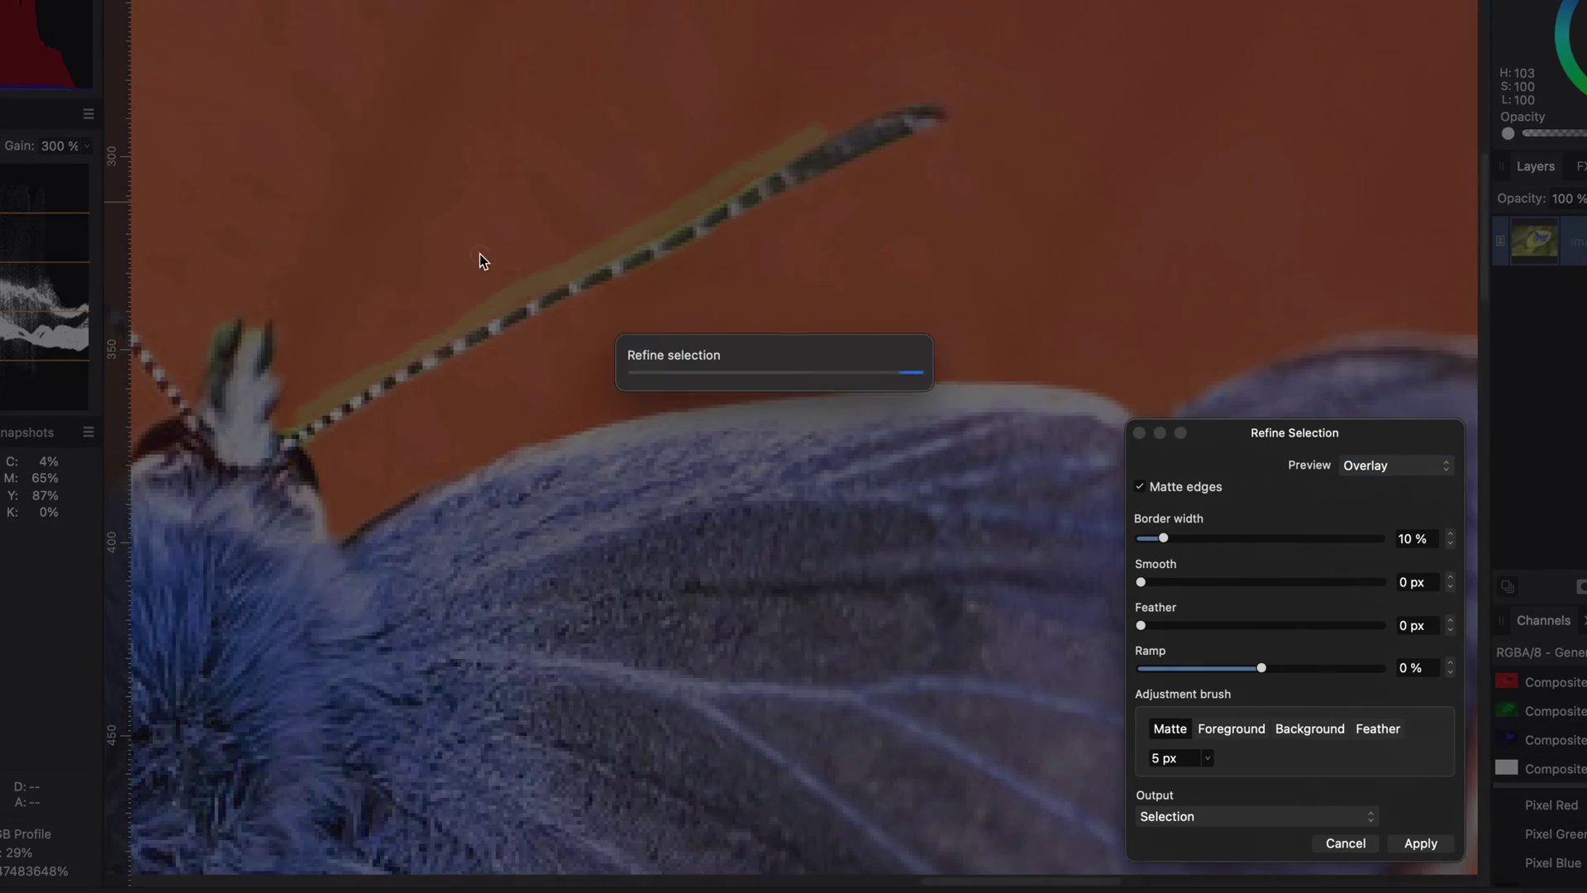
# Restore the left antenna with the 5 px Foreground brush and refine its edge with the Matte brush.
pyautogui.hscroll(-10, 707, 141)
pyautogui.hscroll(-5, 707, 141)
pyautogui.click(1249, 726)
pyautogui.moveTo(520, 79)
pyautogui.mouseDown()
pyautogui.moveTo(929, 529)
pyautogui.moveTo(744, 309)
pyautogui.mouseUp()
pyautogui.click(1169, 728)
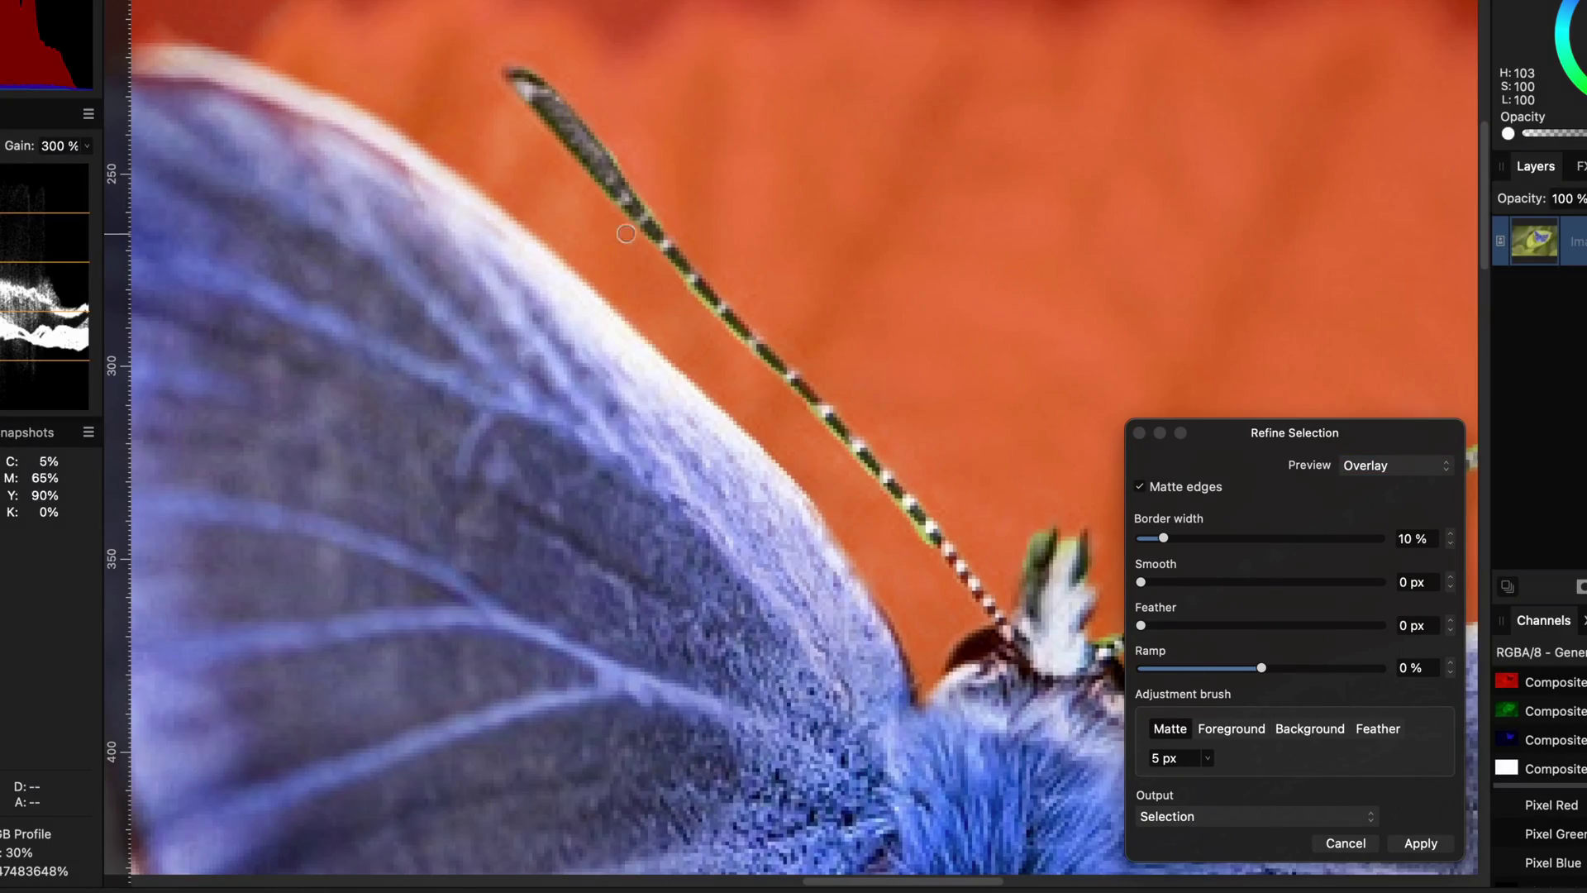
pyautogui.moveTo(630, 234); pyautogui.dragTo(926, 539)
# Keep the refinement output as Selection and apply it to the whole butterfly.
pyautogui.scroll(-5, 726, 603)
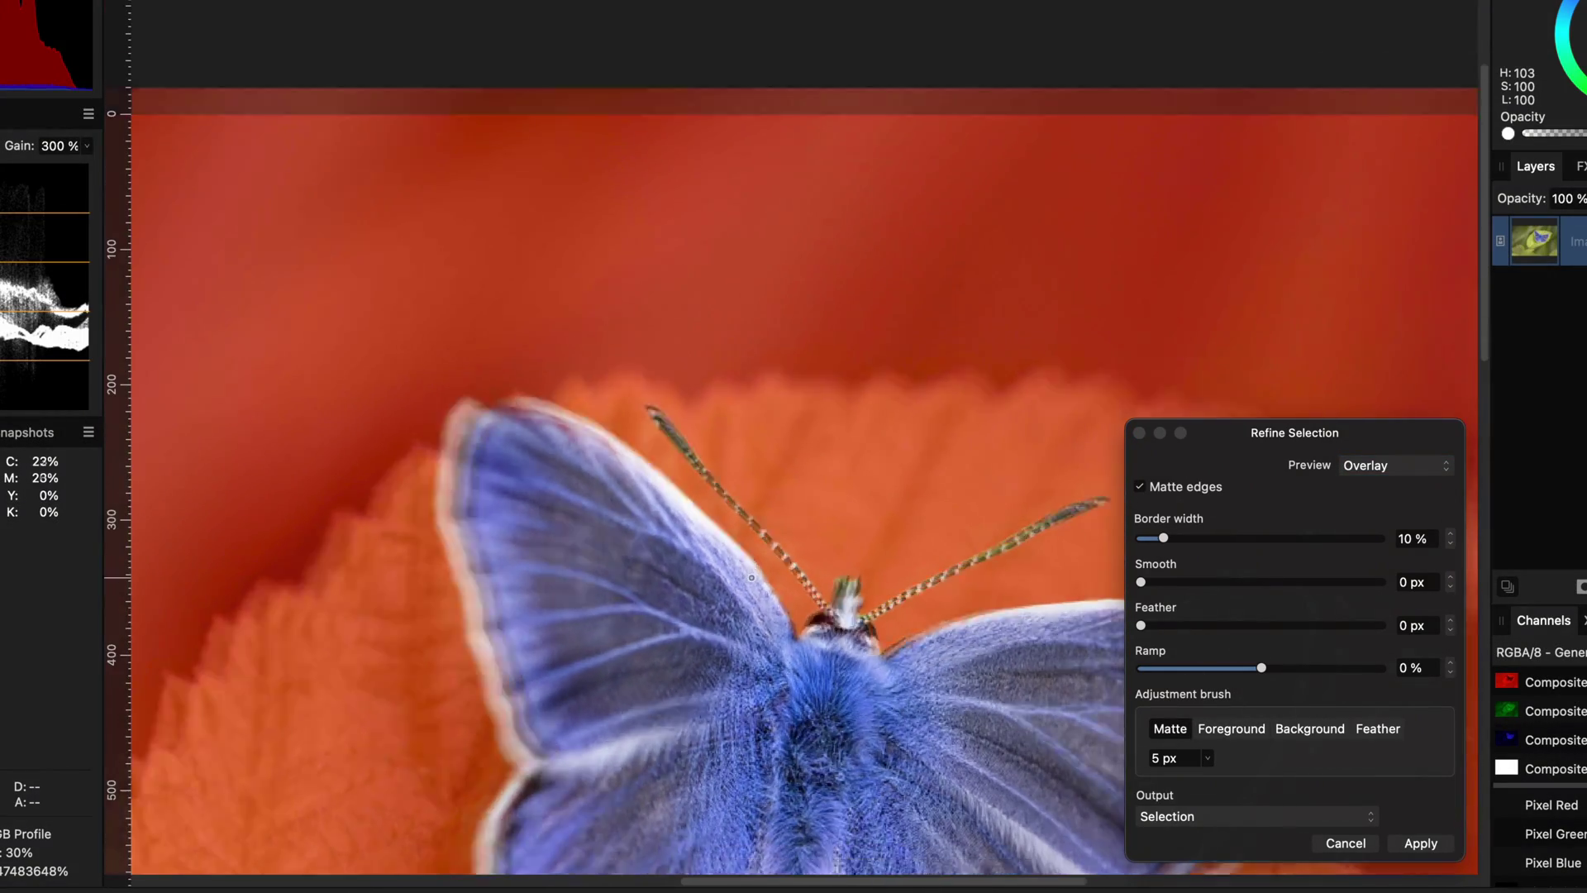
pyautogui.scroll(-8, 791, 444)
pyautogui.hscroll(3, 790, 444)
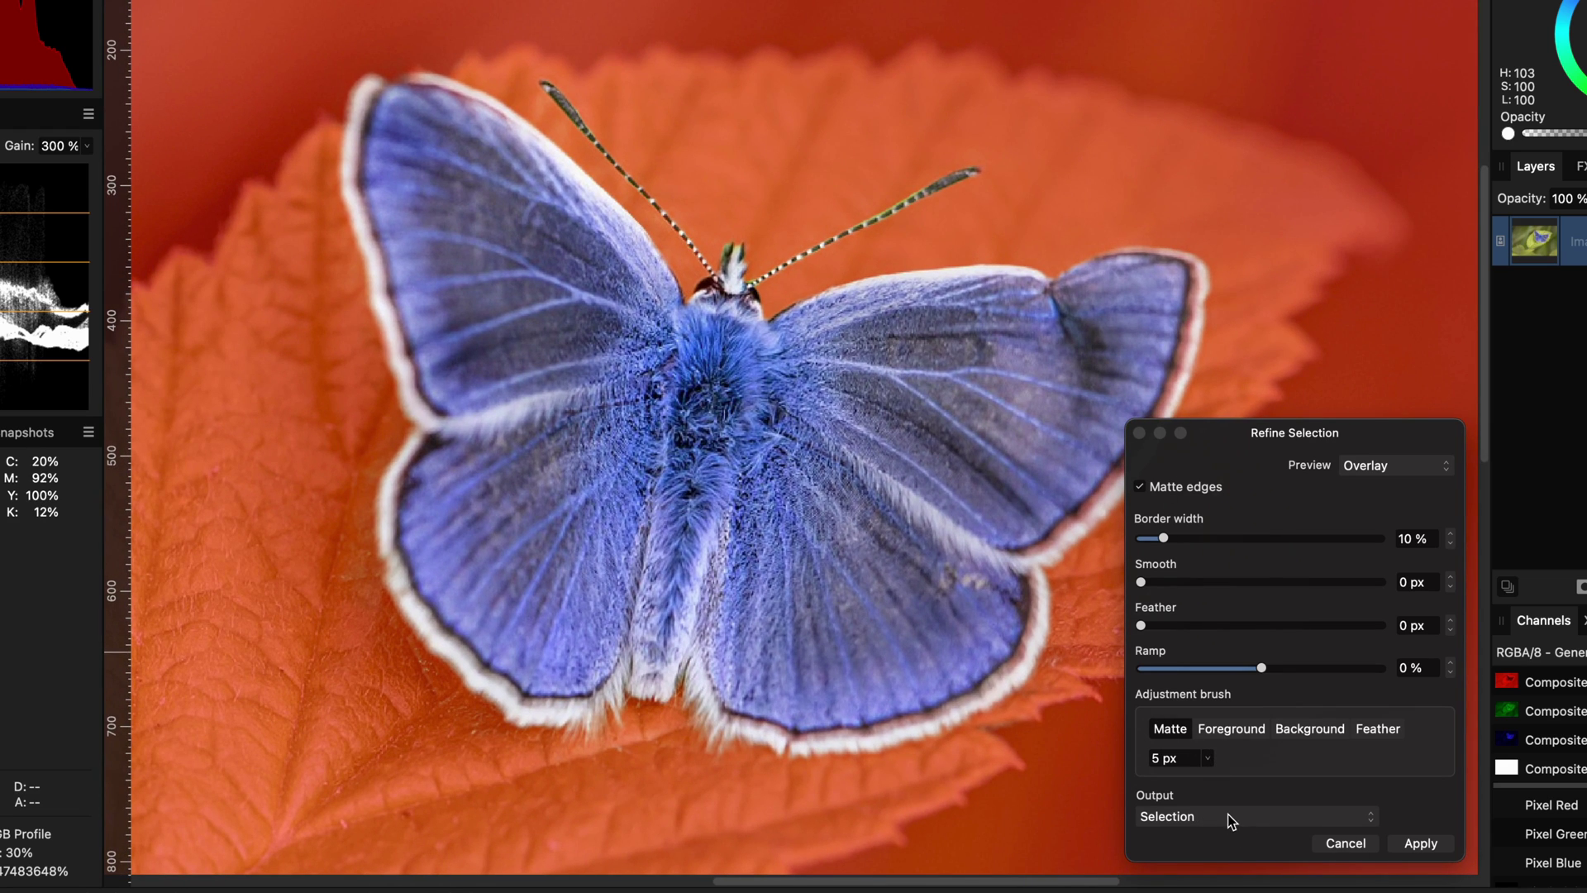
pyautogui.click(1232, 820)
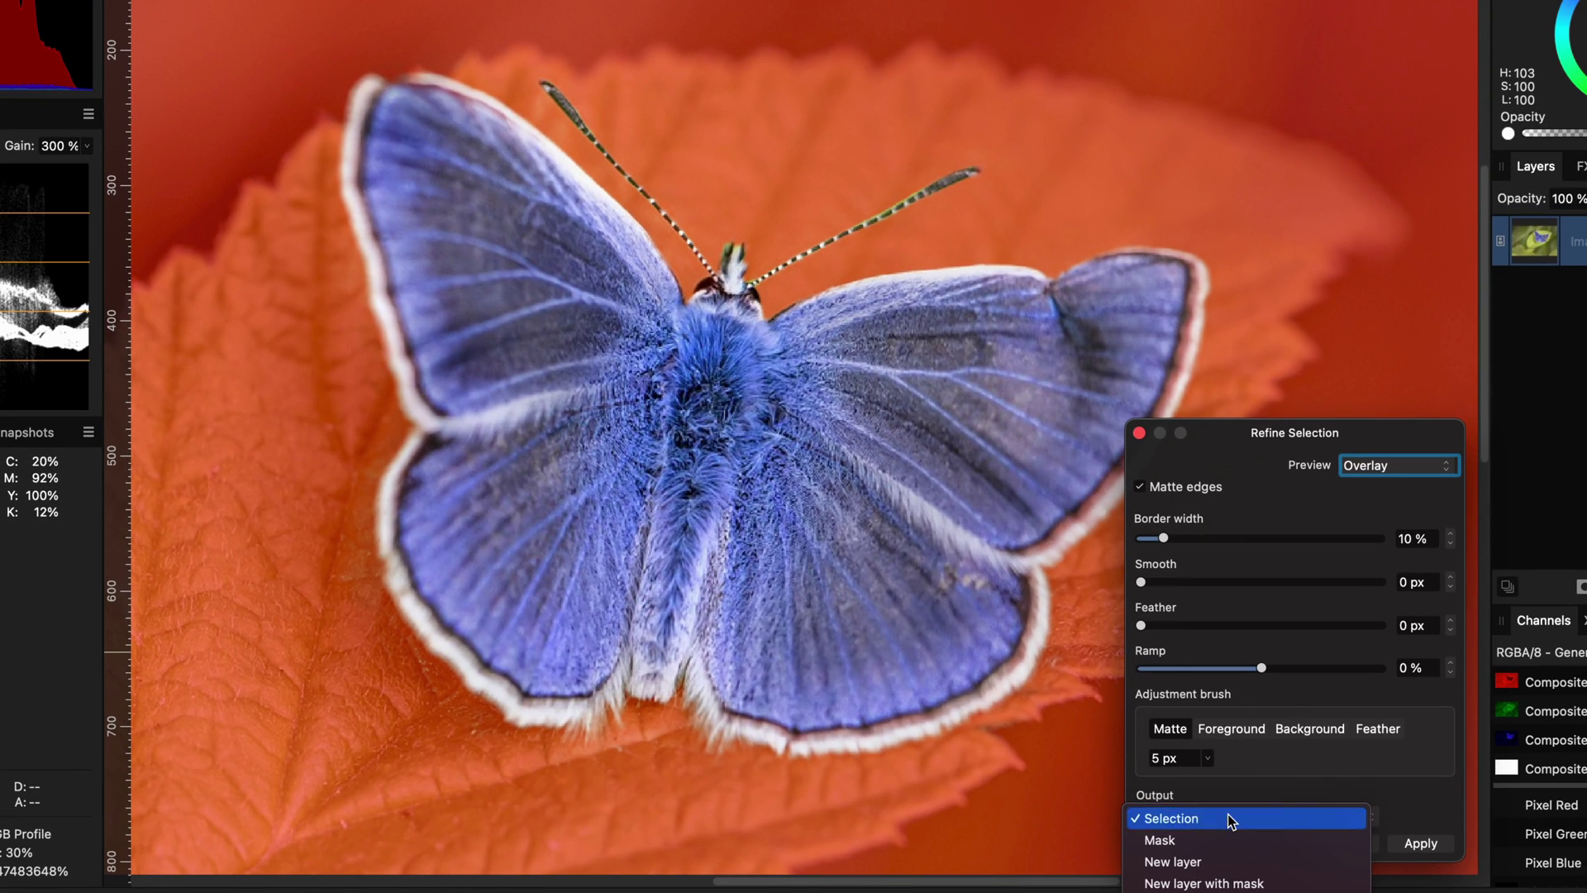
pyautogui.click(1231, 818)
pyautogui.click(1422, 843)
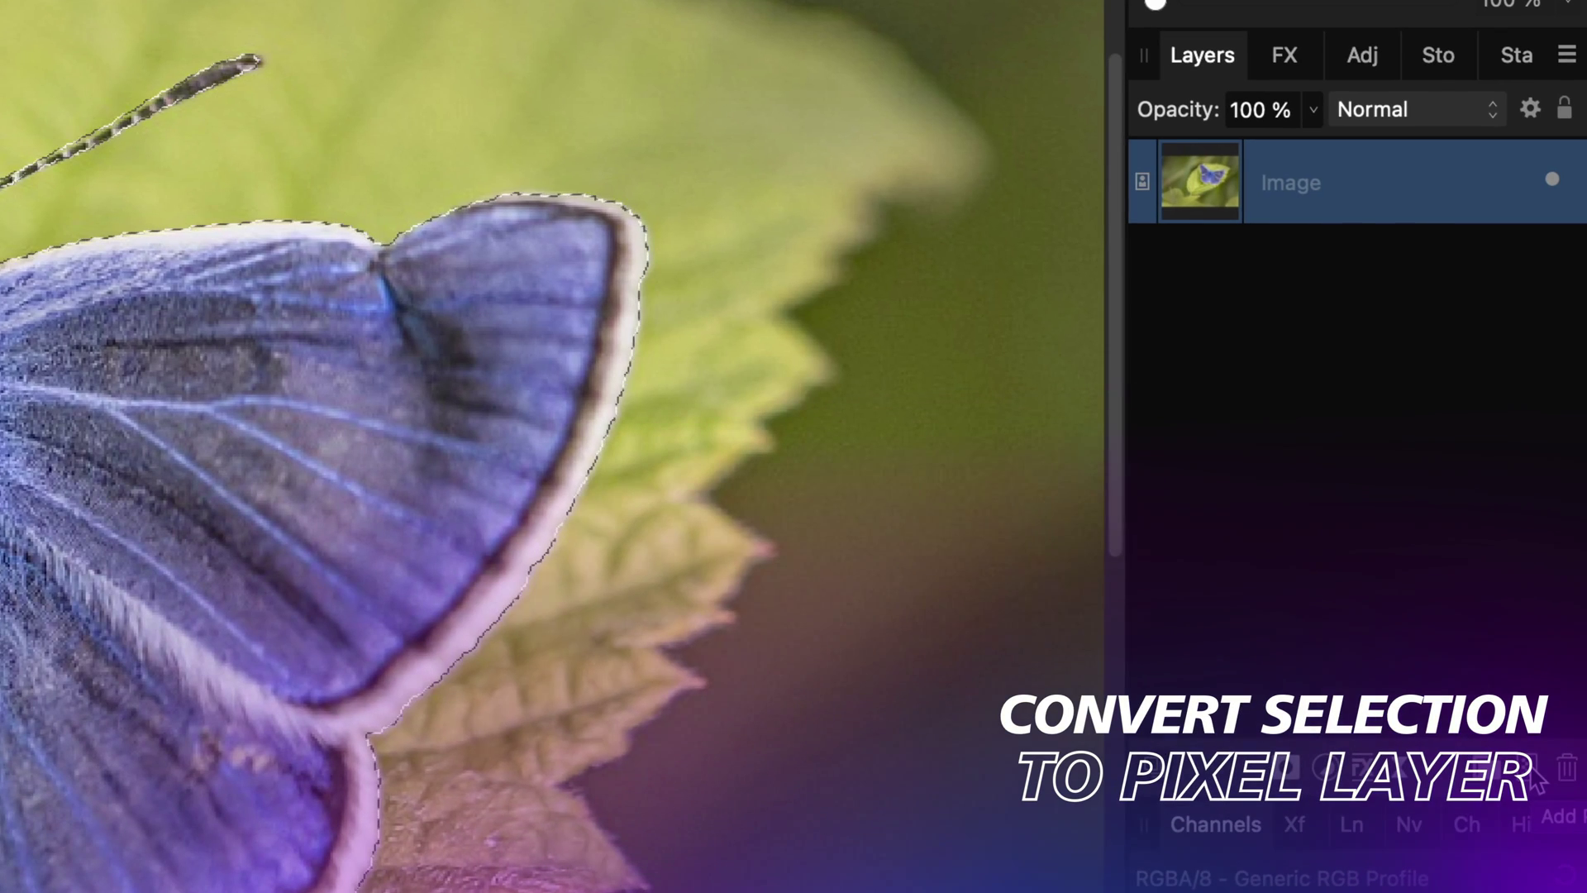
# Add a new pixel layer above the image and fill the butterfly selection on it with white.
pyautogui.click(1527, 766)
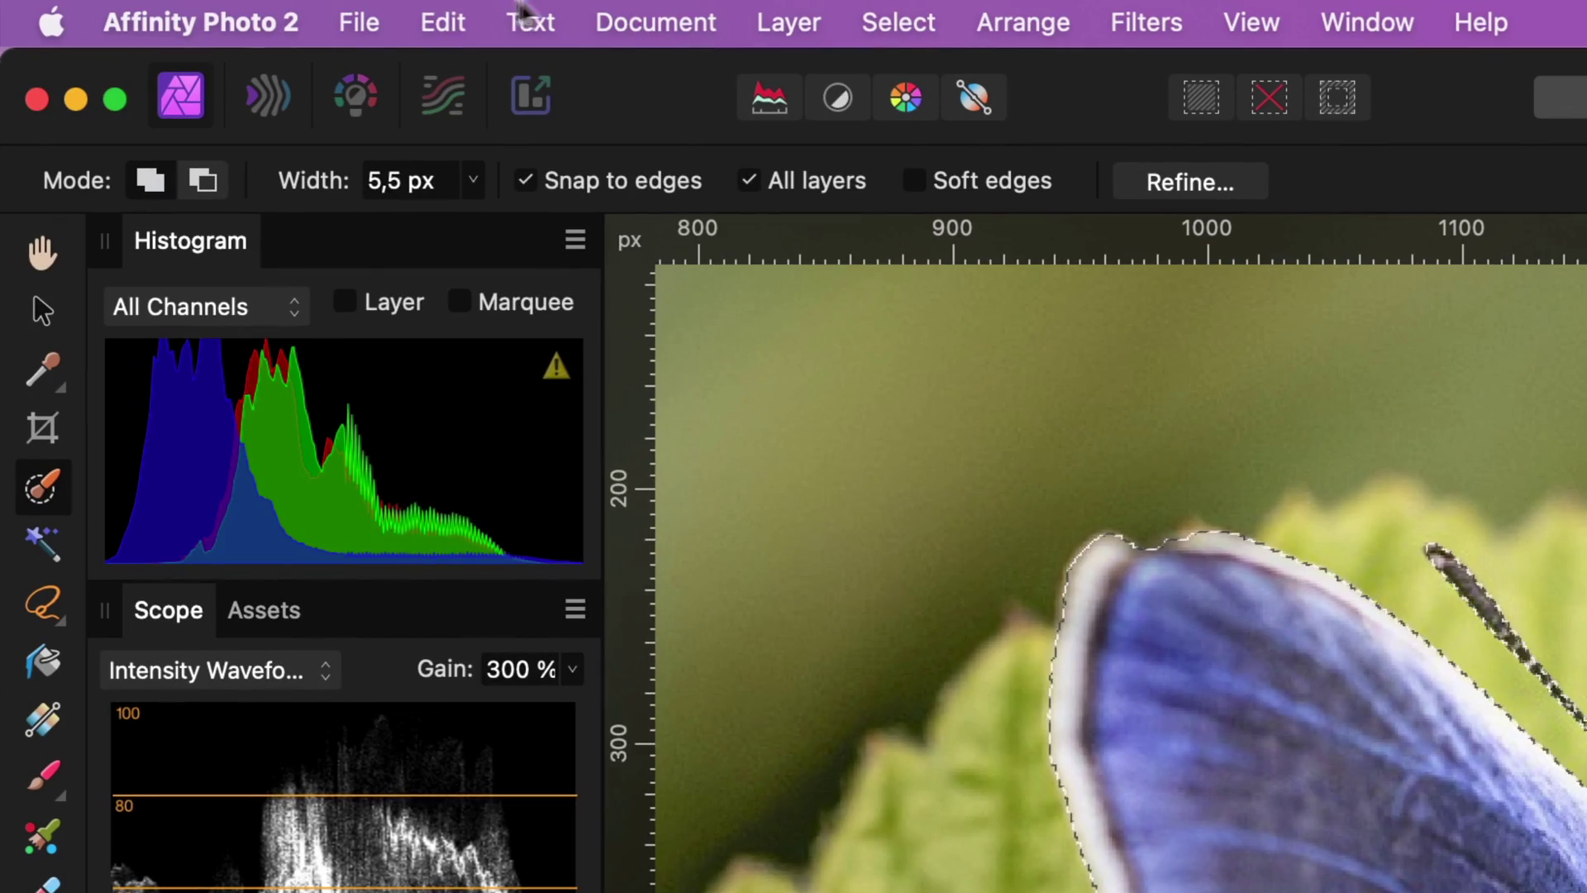
pyautogui.click(443, 20)
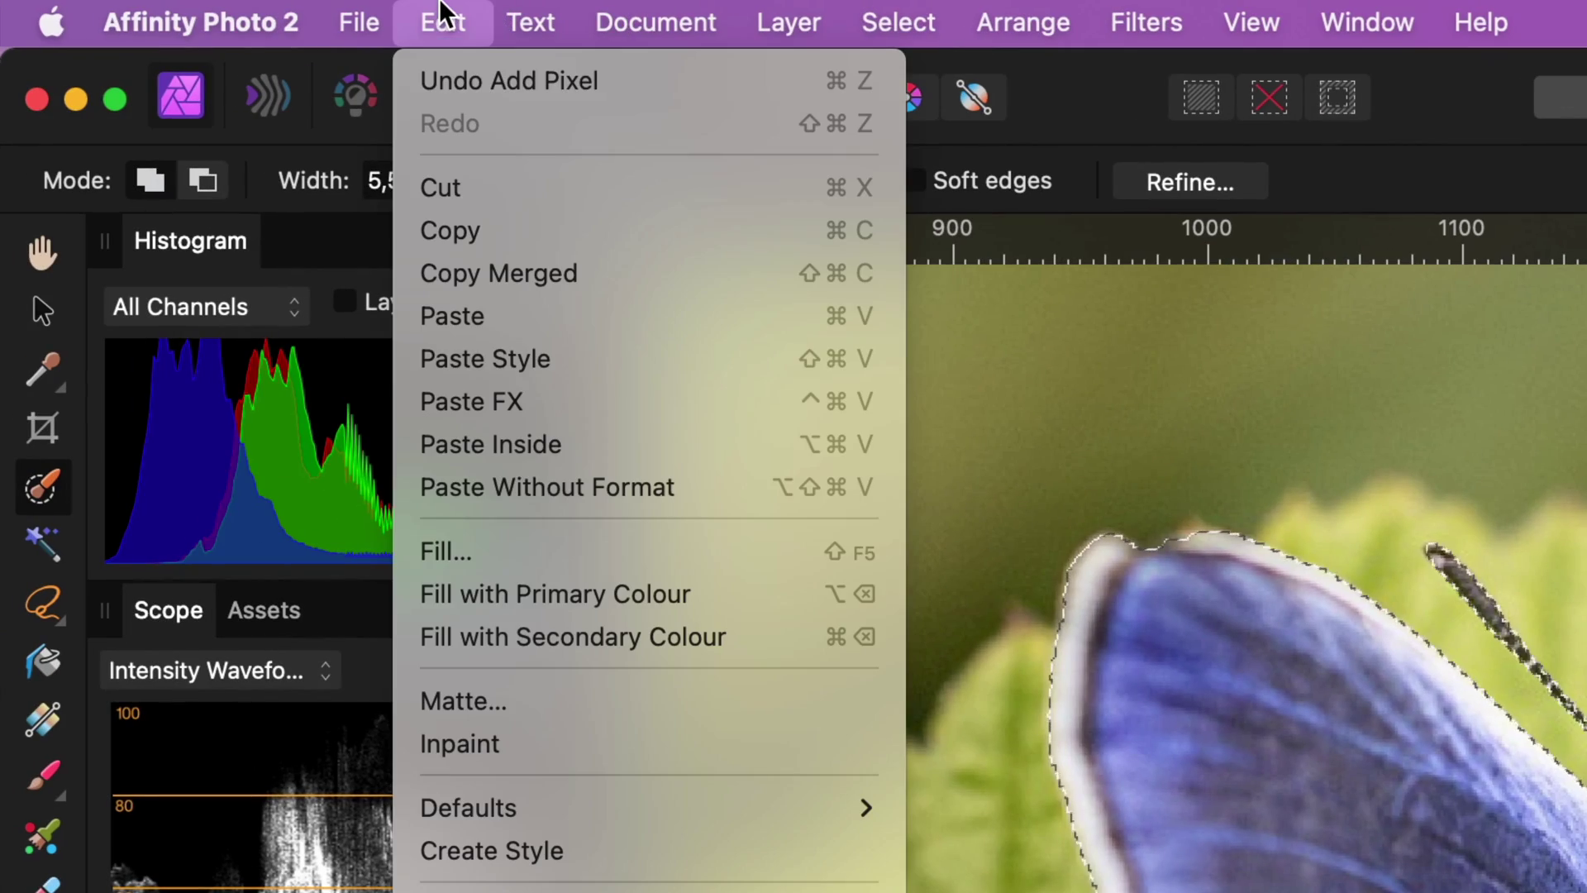
pyautogui.click(572, 576)
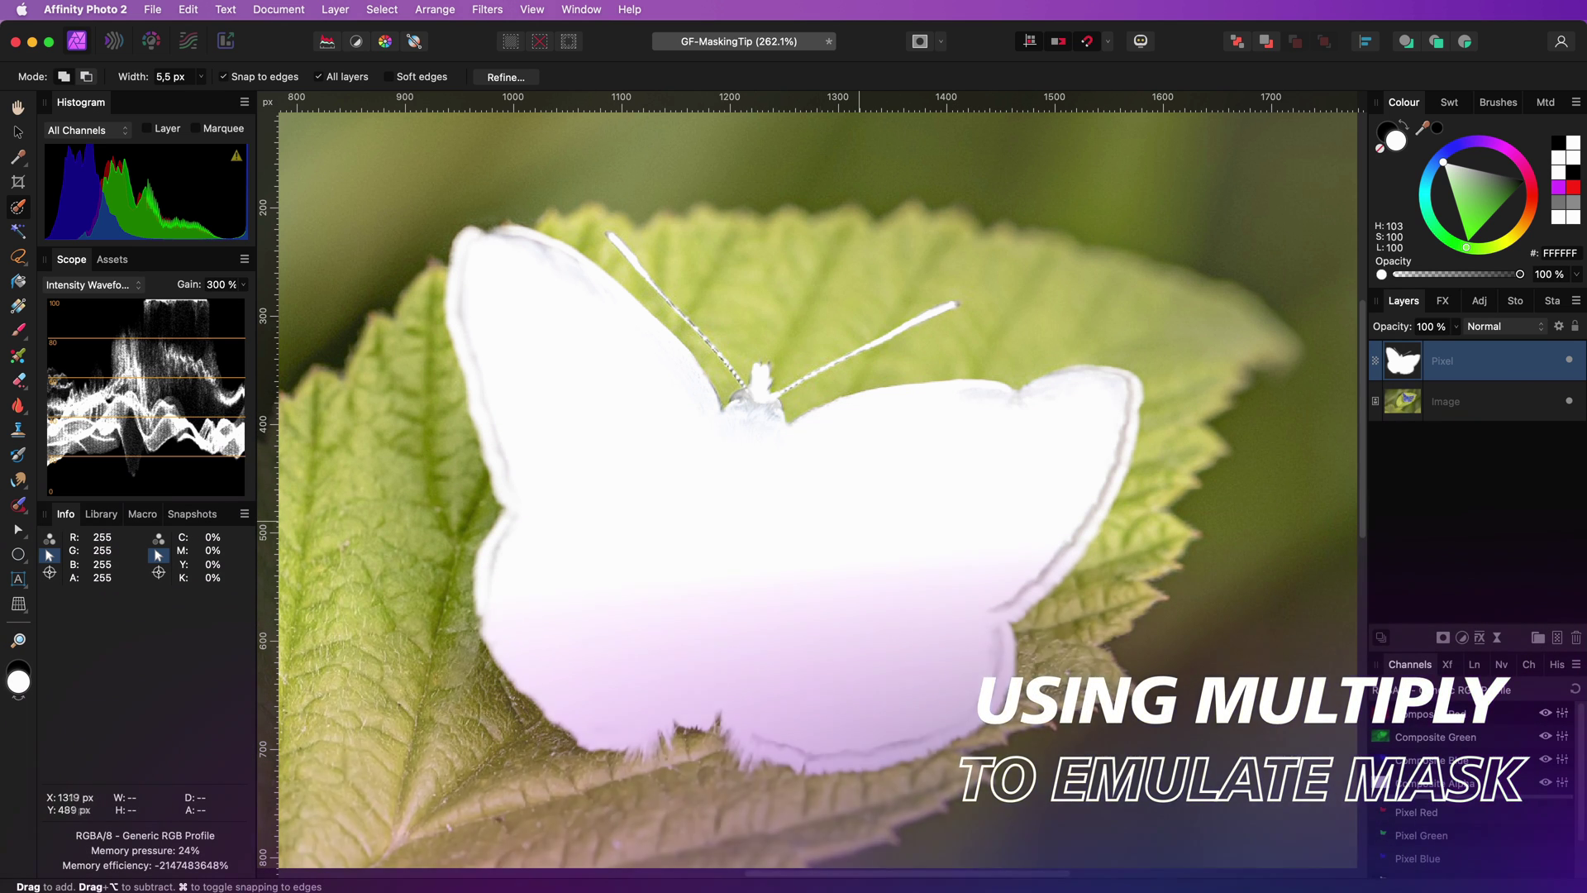
# Add a fill layer above the white butterfly pixel layer and set its colour to black (000000).
pyautogui.press('super+shift+f')
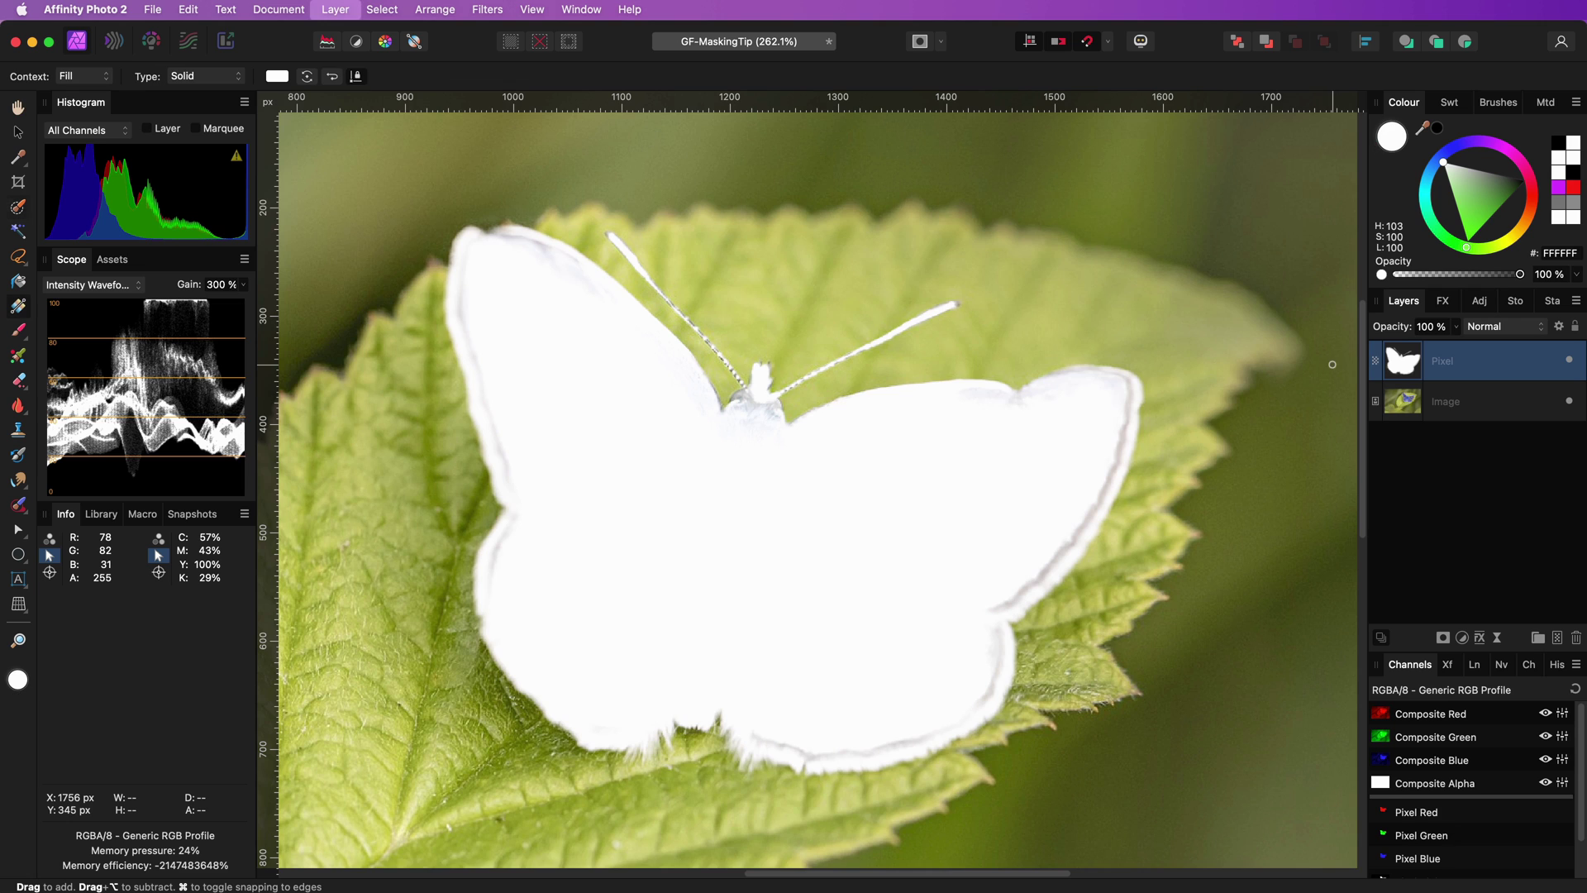
pyautogui.moveTo(1467, 183); pyautogui.dragTo(1523, 179)
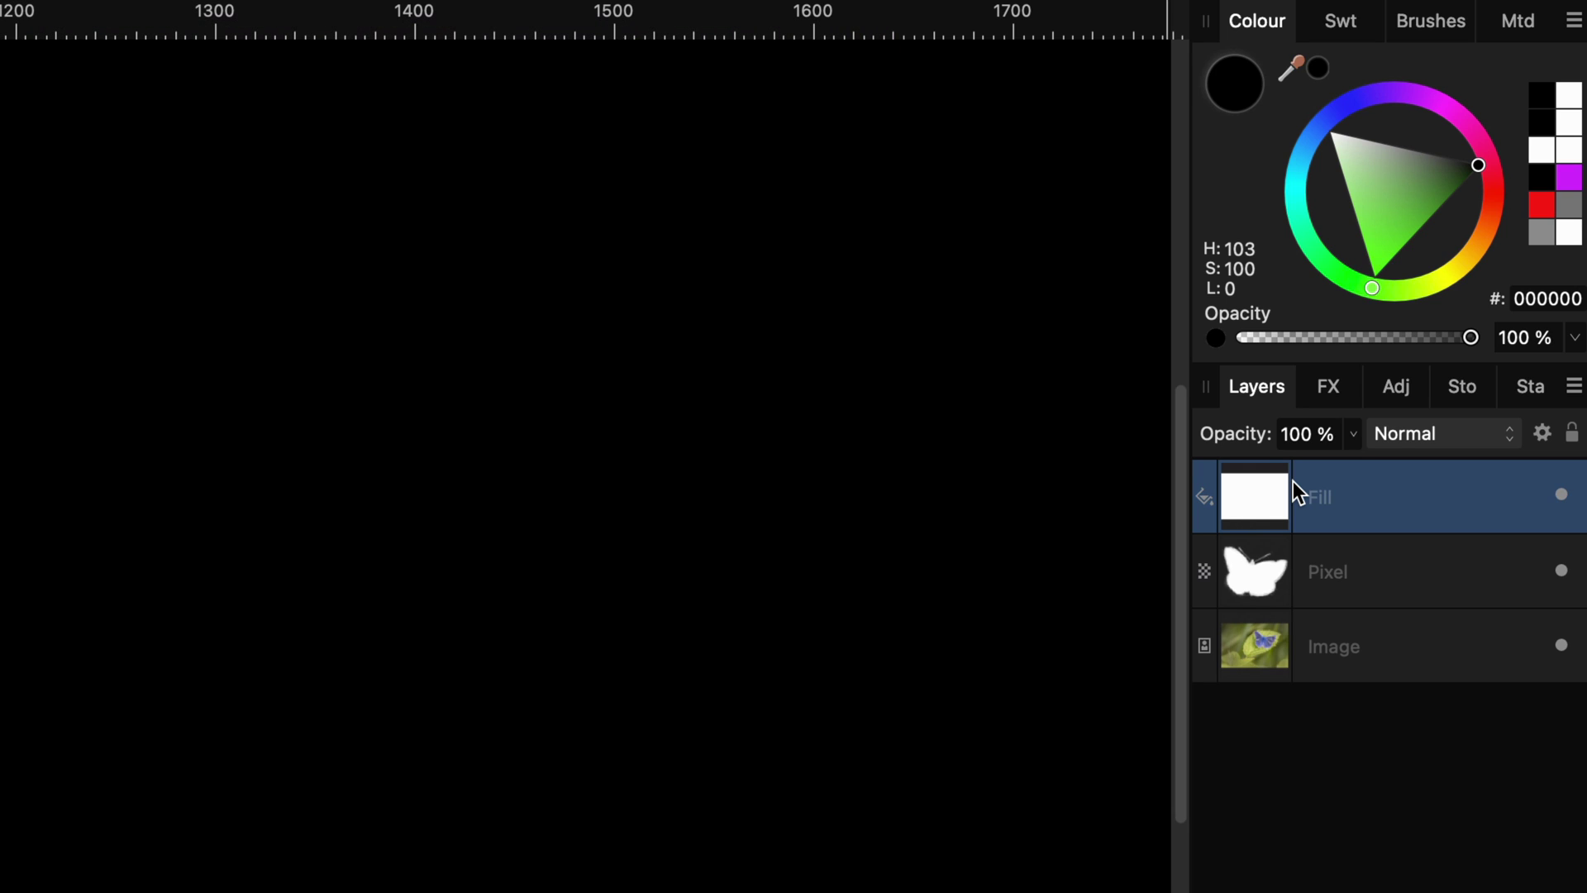
# Move the black fill layer beneath the white butterfly pixel layer and group the two layers.
pyautogui.moveTo(1251, 507); pyautogui.dragTo(1303, 609)
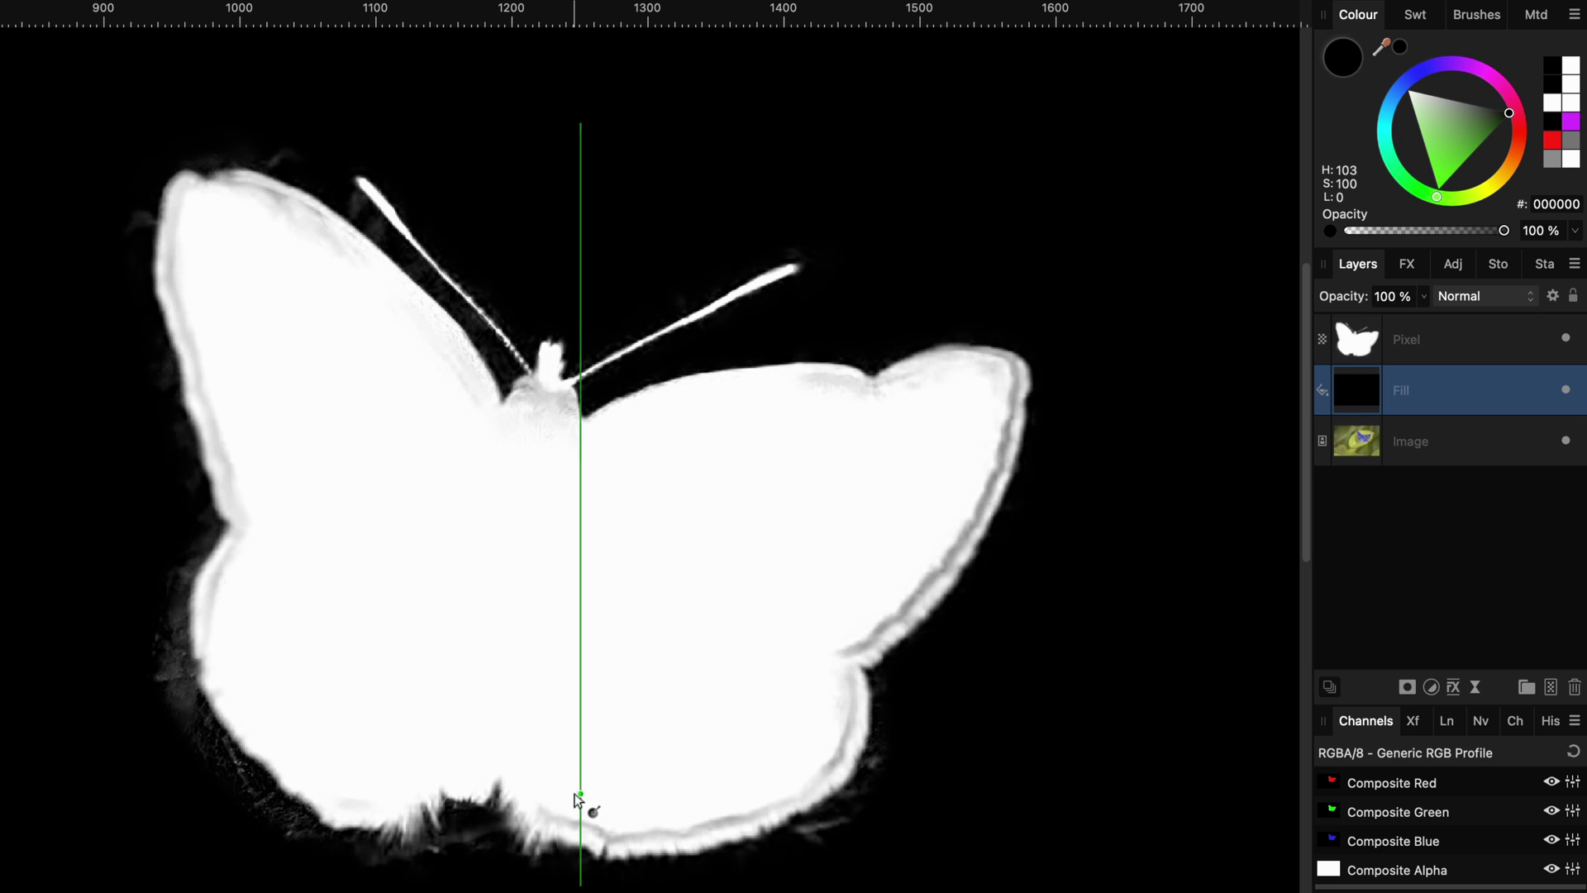
pyautogui.keyDown('shift'); pyautogui.click(1410, 340); pyautogui.keyUp('shift')
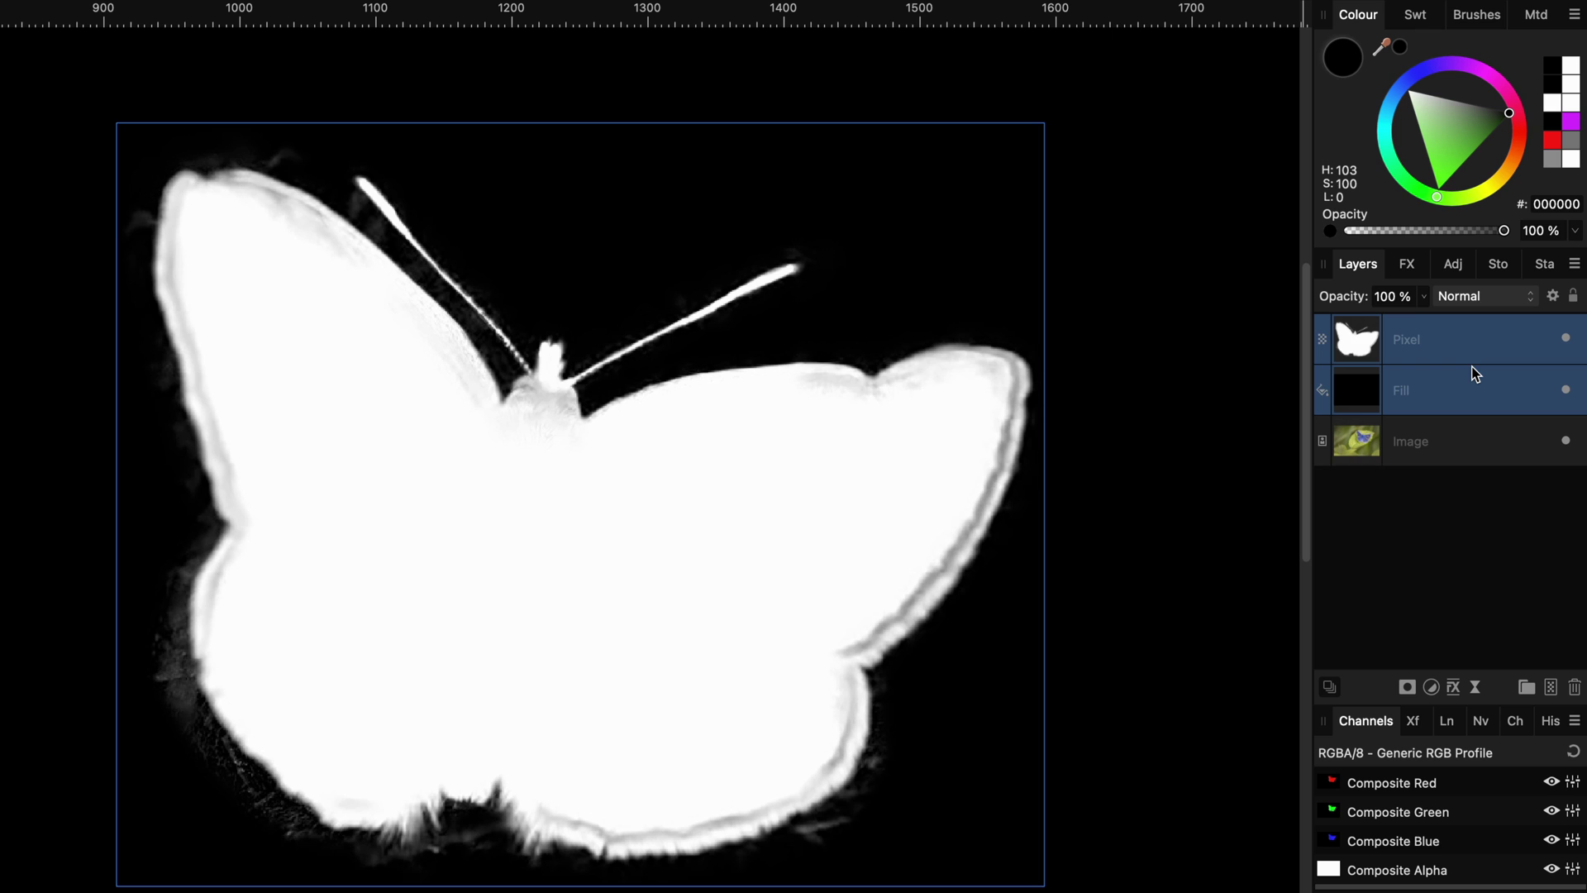
pyautogui.press('super+g')
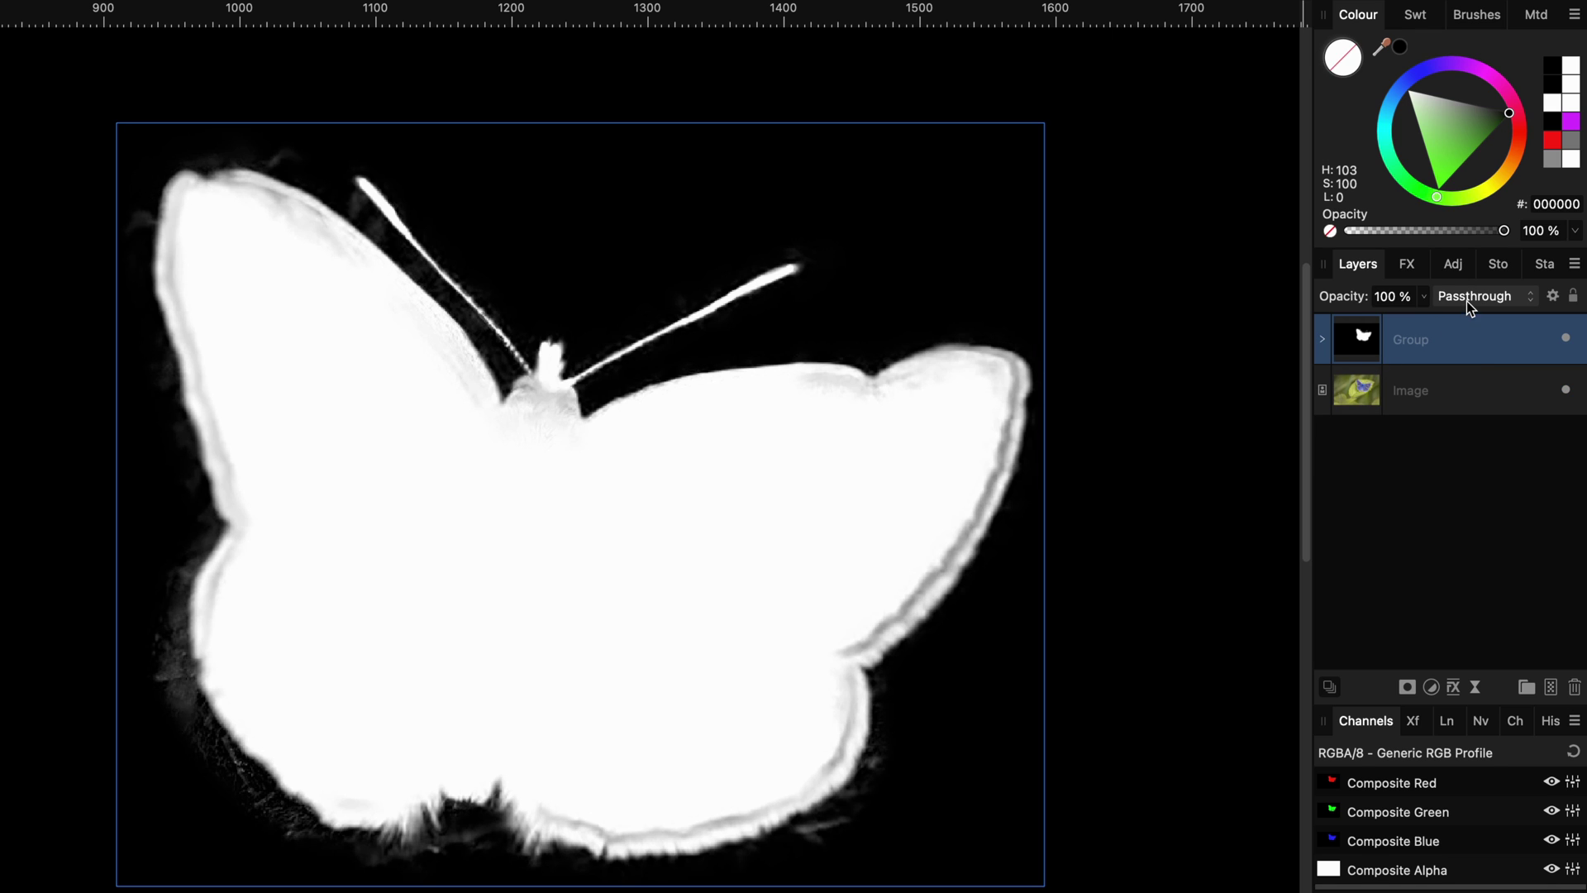
# Set the blend mode of the new group to Multiply.
pyautogui.click(1467, 299)
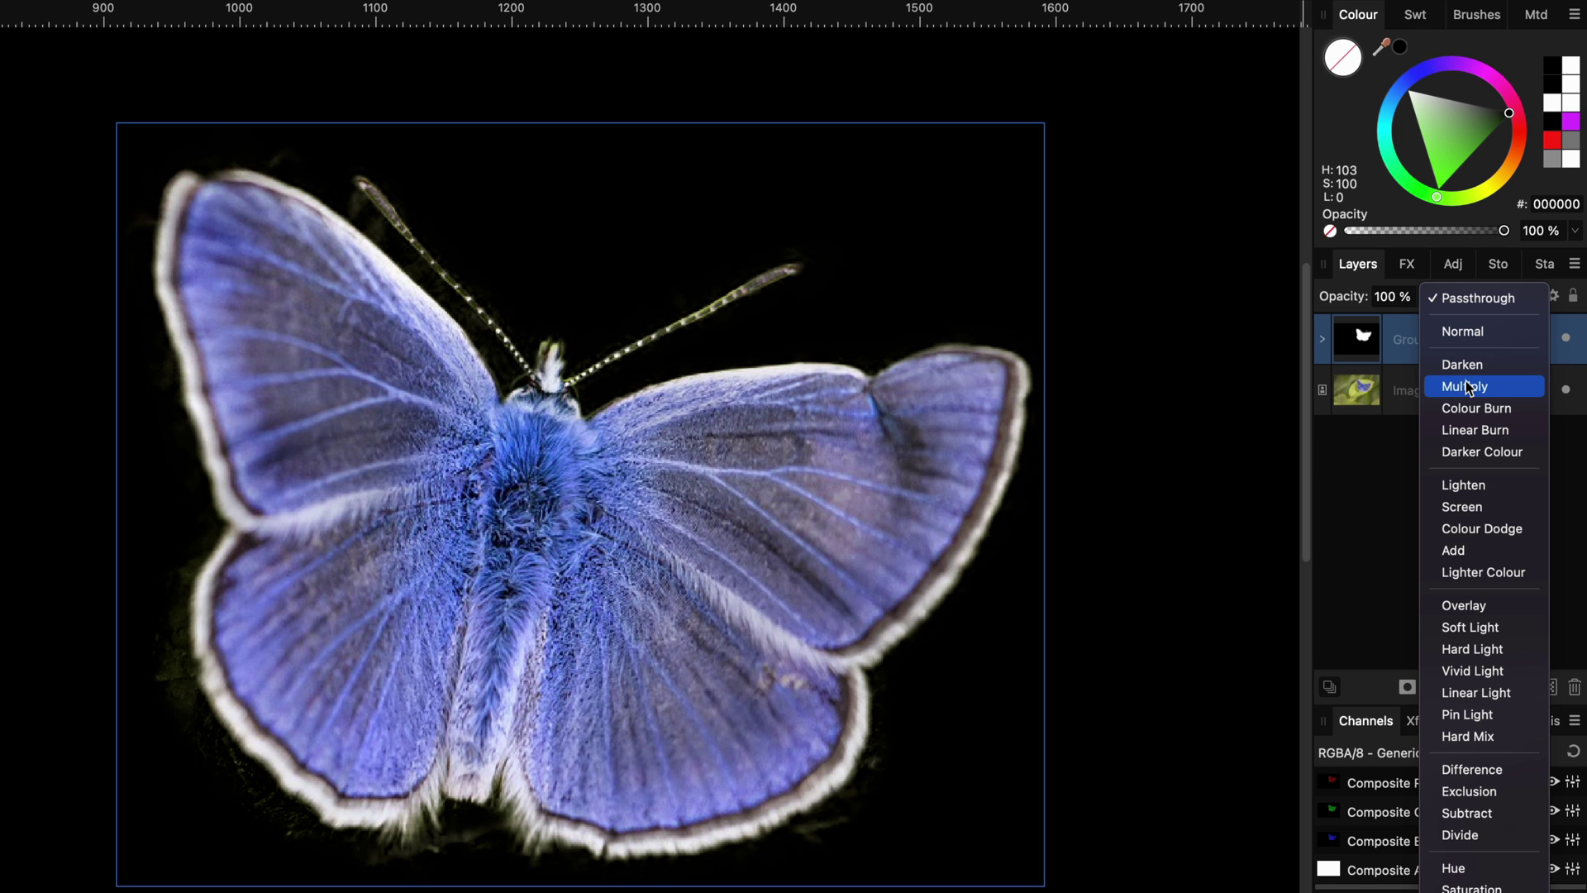
pyautogui.click(1468, 386)
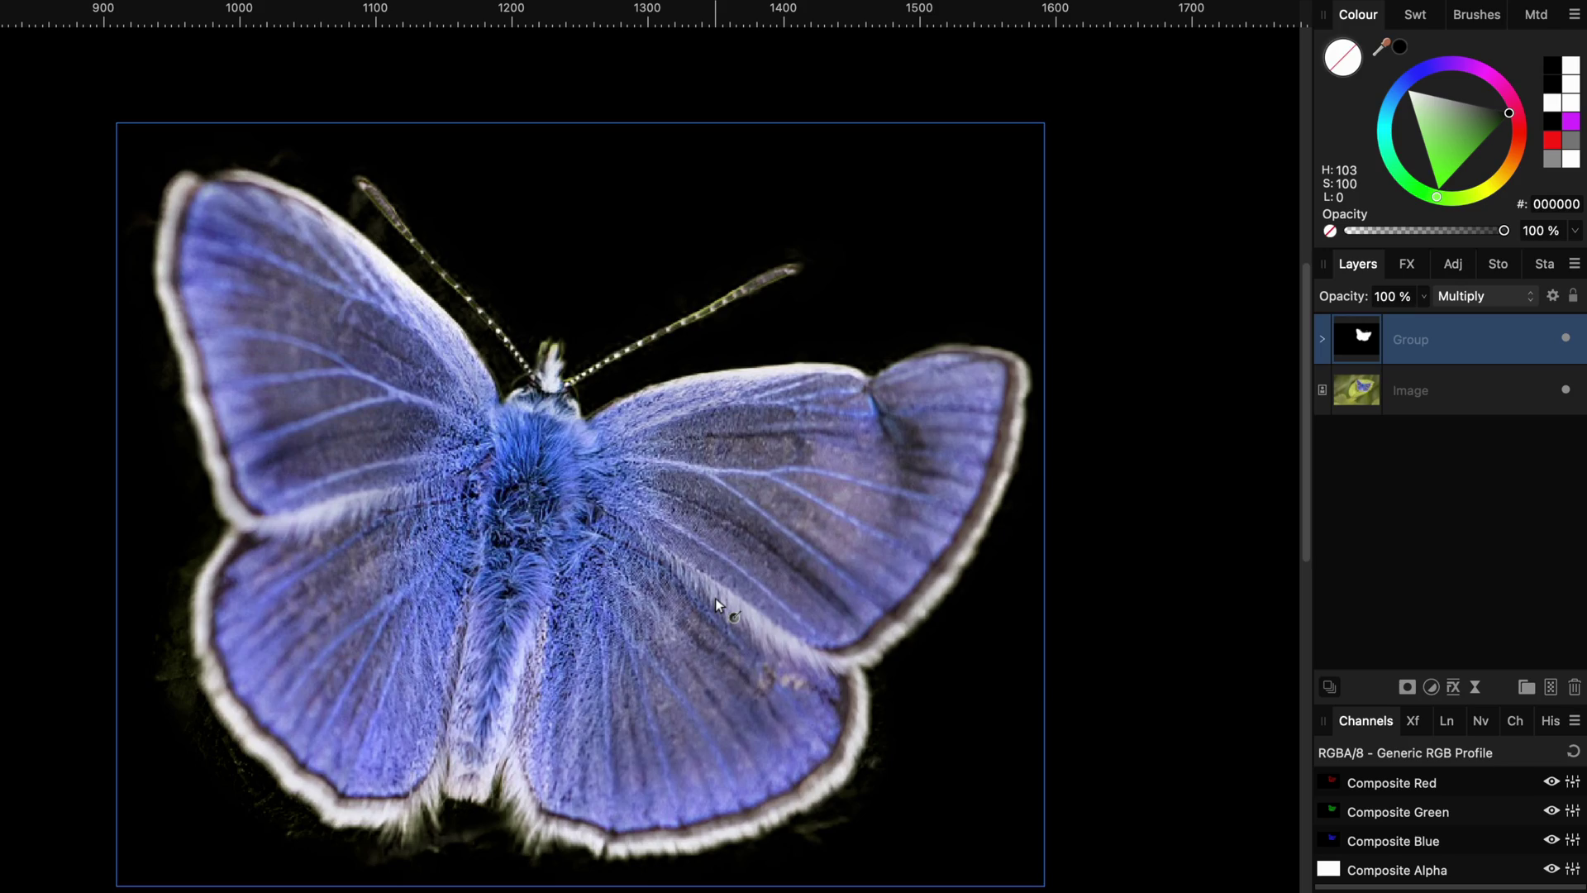
# Paint black on the group's butterfly pixel layer to hide the stray residue outside the lower right wing.
pyautogui.press('b')
pyautogui.click(1321, 339)
pyautogui.scroll(2, 721, 683)
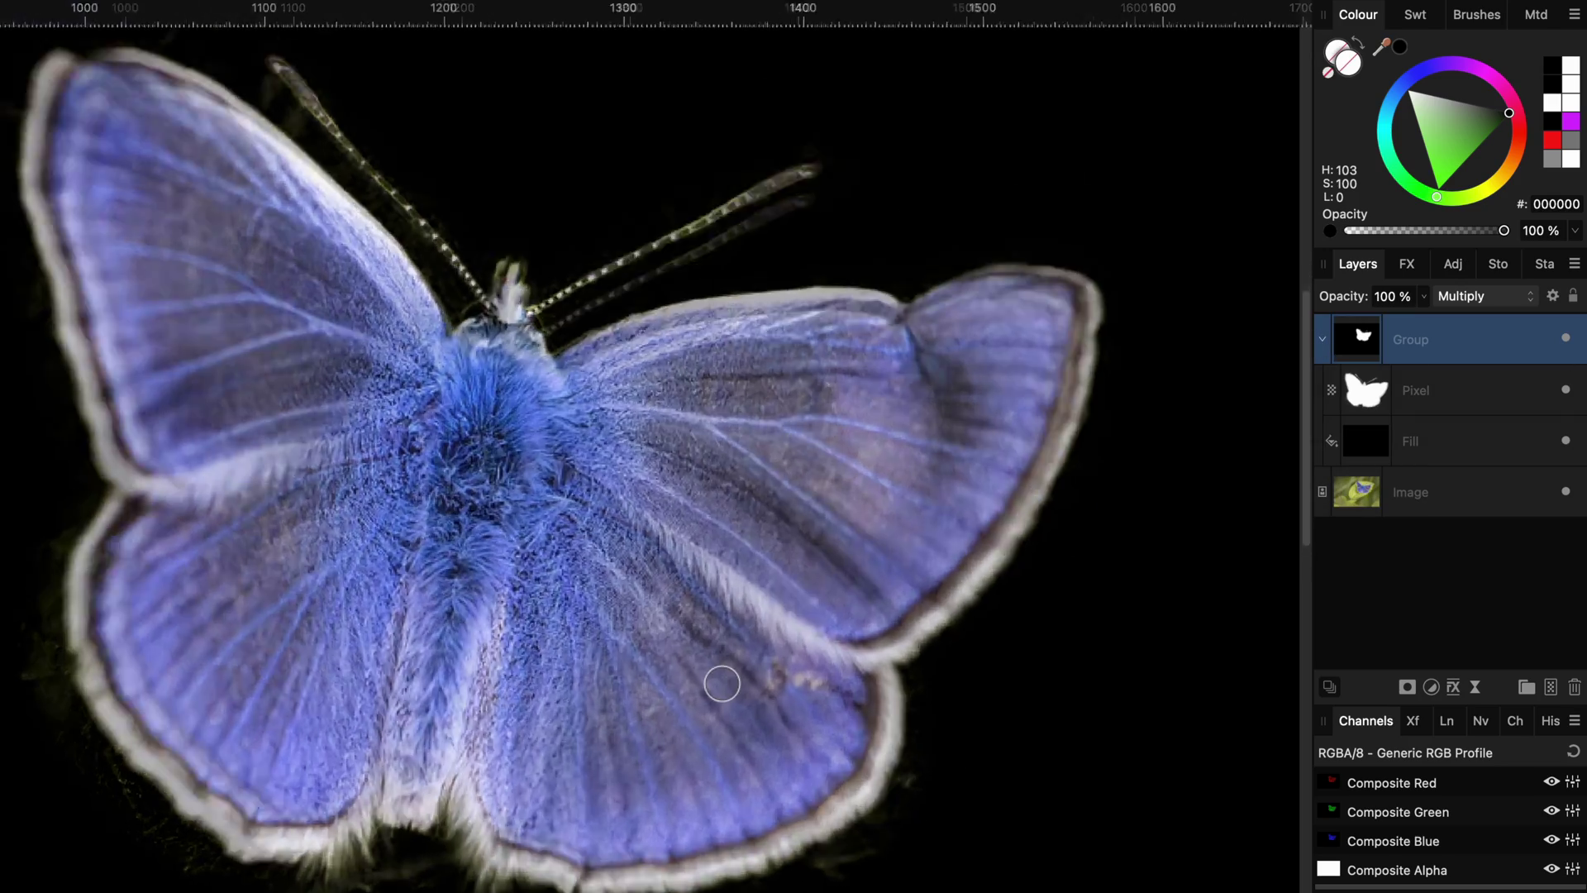
pyautogui.scroll(3, 721, 683)
pyautogui.moveTo(722, 684)
pyautogui.mouseDown()
pyautogui.moveTo(478, 475)
pyautogui.moveTo(411, 452)
pyautogui.mouseUp()
pyautogui.scroll(-1, 447, 457)
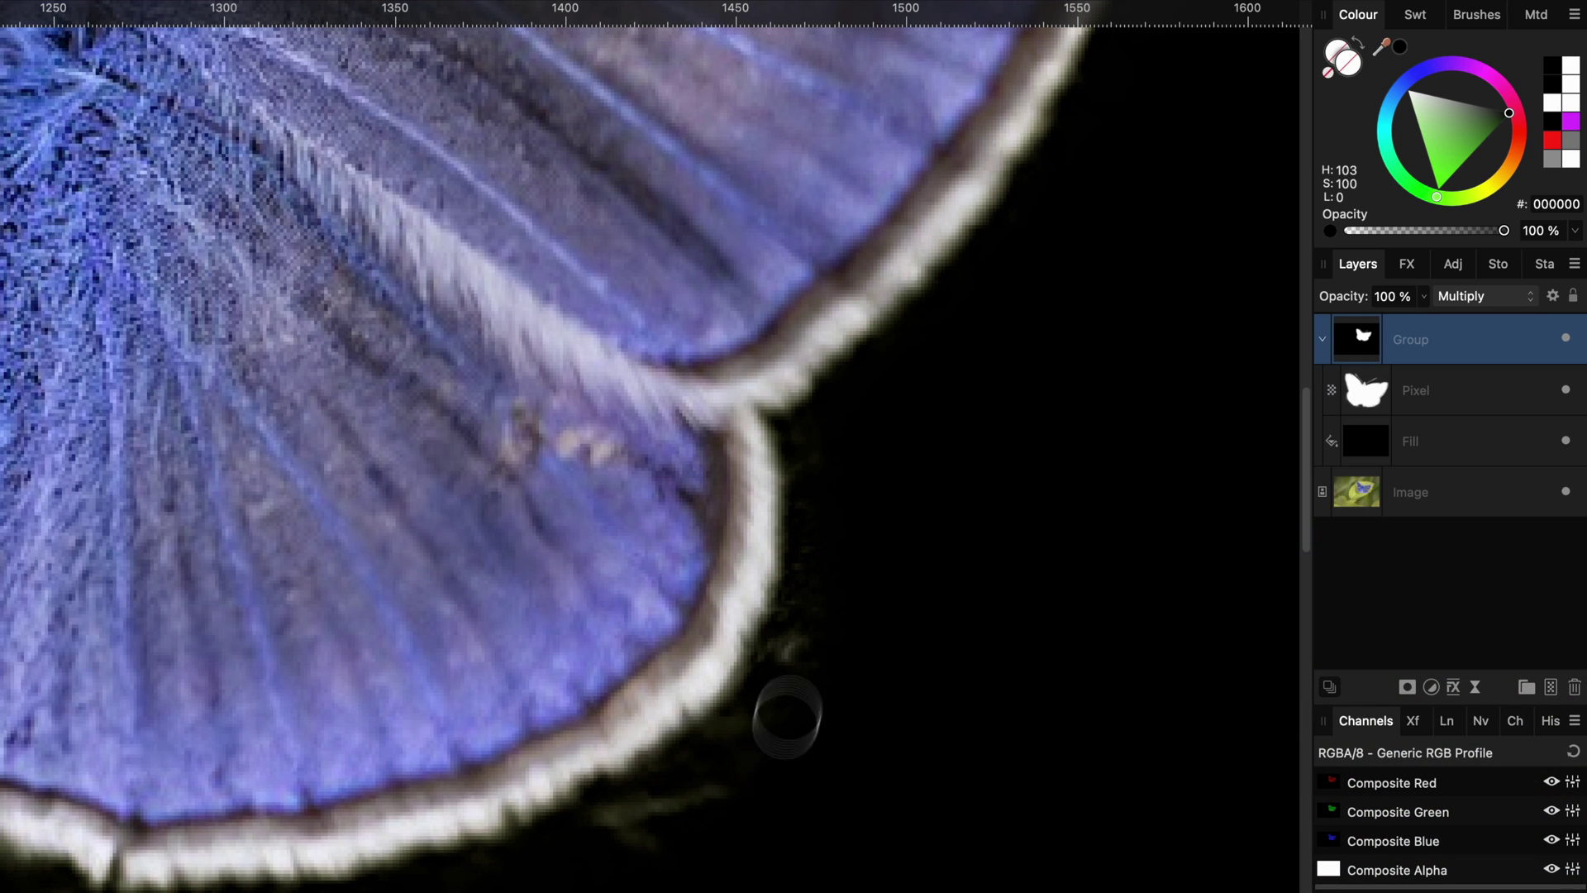
pyautogui.click(1496, 415)
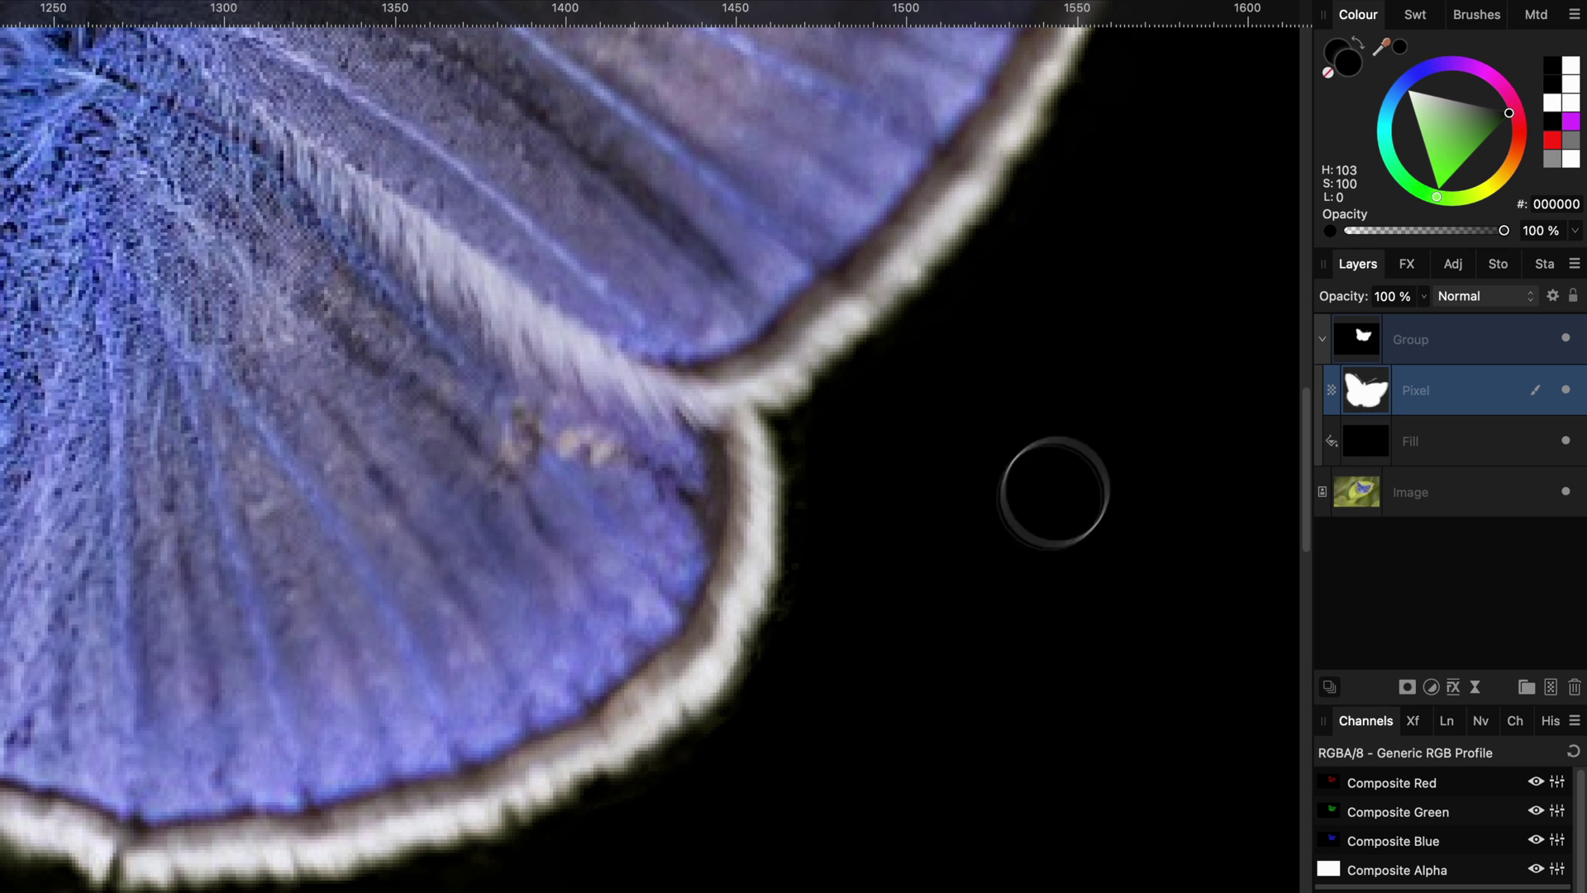
pyautogui.click(159, 662)
pyautogui.moveTo(159, 662); pyautogui.dragTo(519, 839)
pyautogui.hscroll(5, 519, 839)
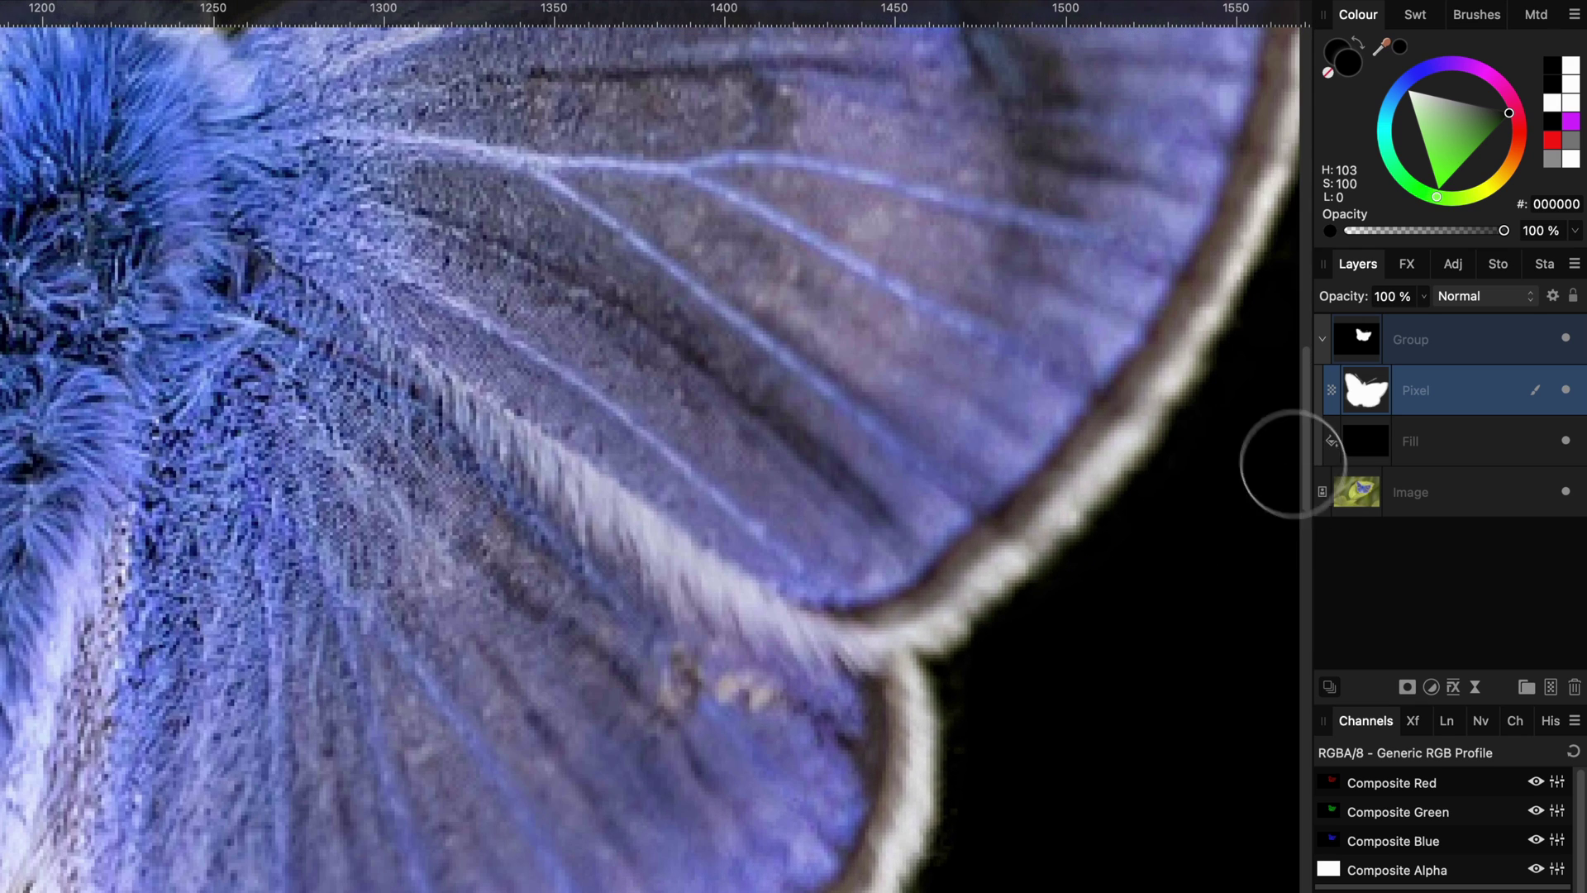
# Set the group's blend mode to Normal to show the black-and-white mask.
pyautogui.click(1425, 341)
pyautogui.click(1481, 296)
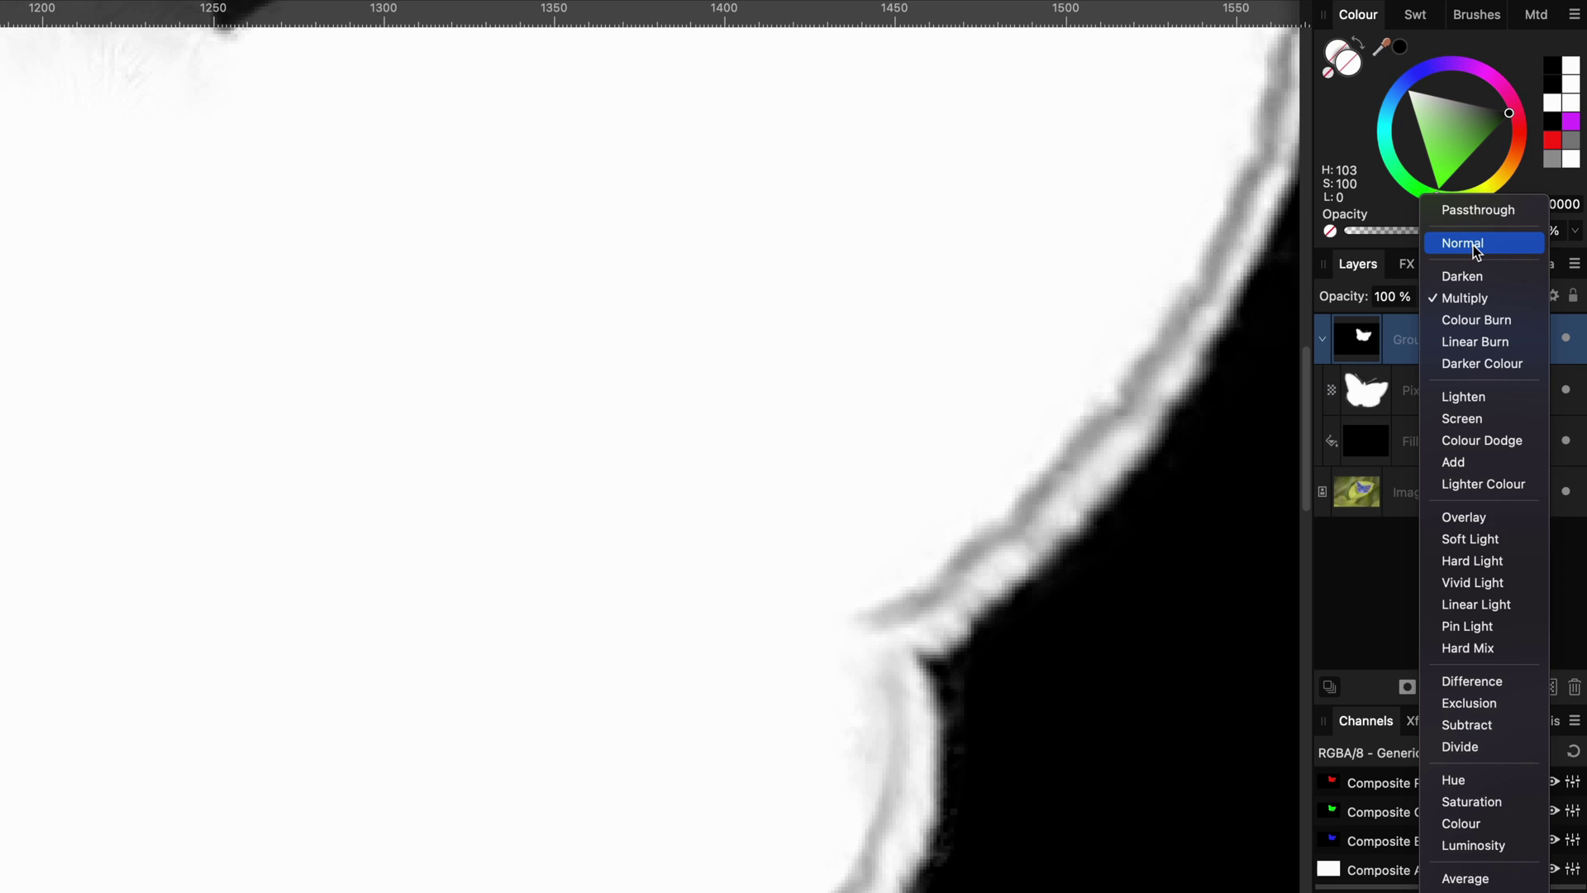
pyautogui.click(1462, 242)
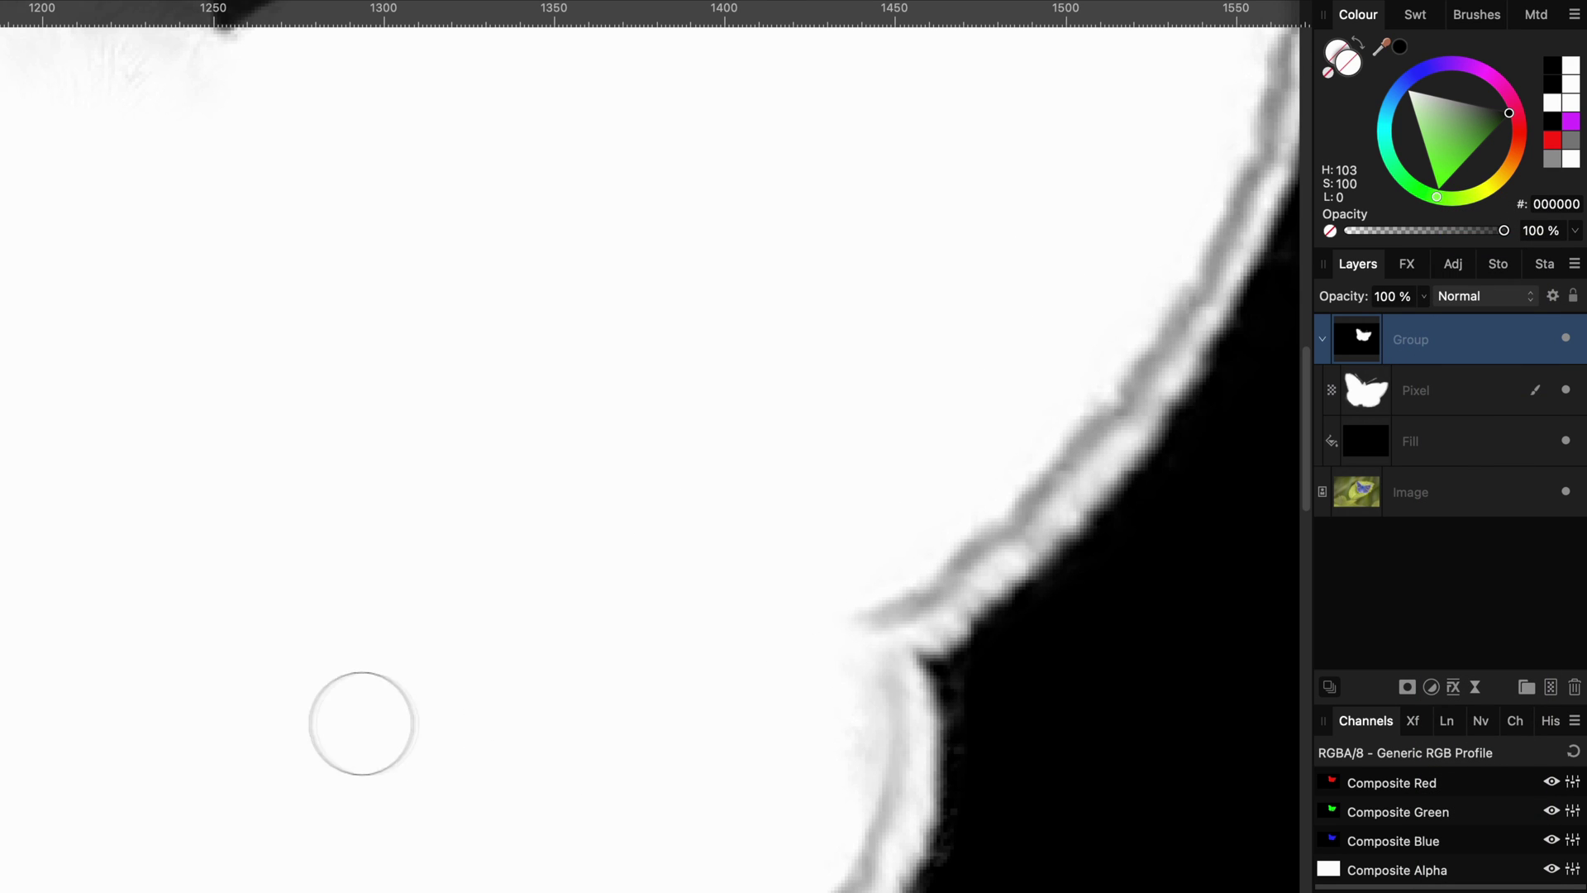
# Paint the grey residue outside the lower left wing black on the butterfly pixel layer.
pyautogui.hscroll(-10, 361, 723)
pyautogui.hscroll(-8, 878, 488)
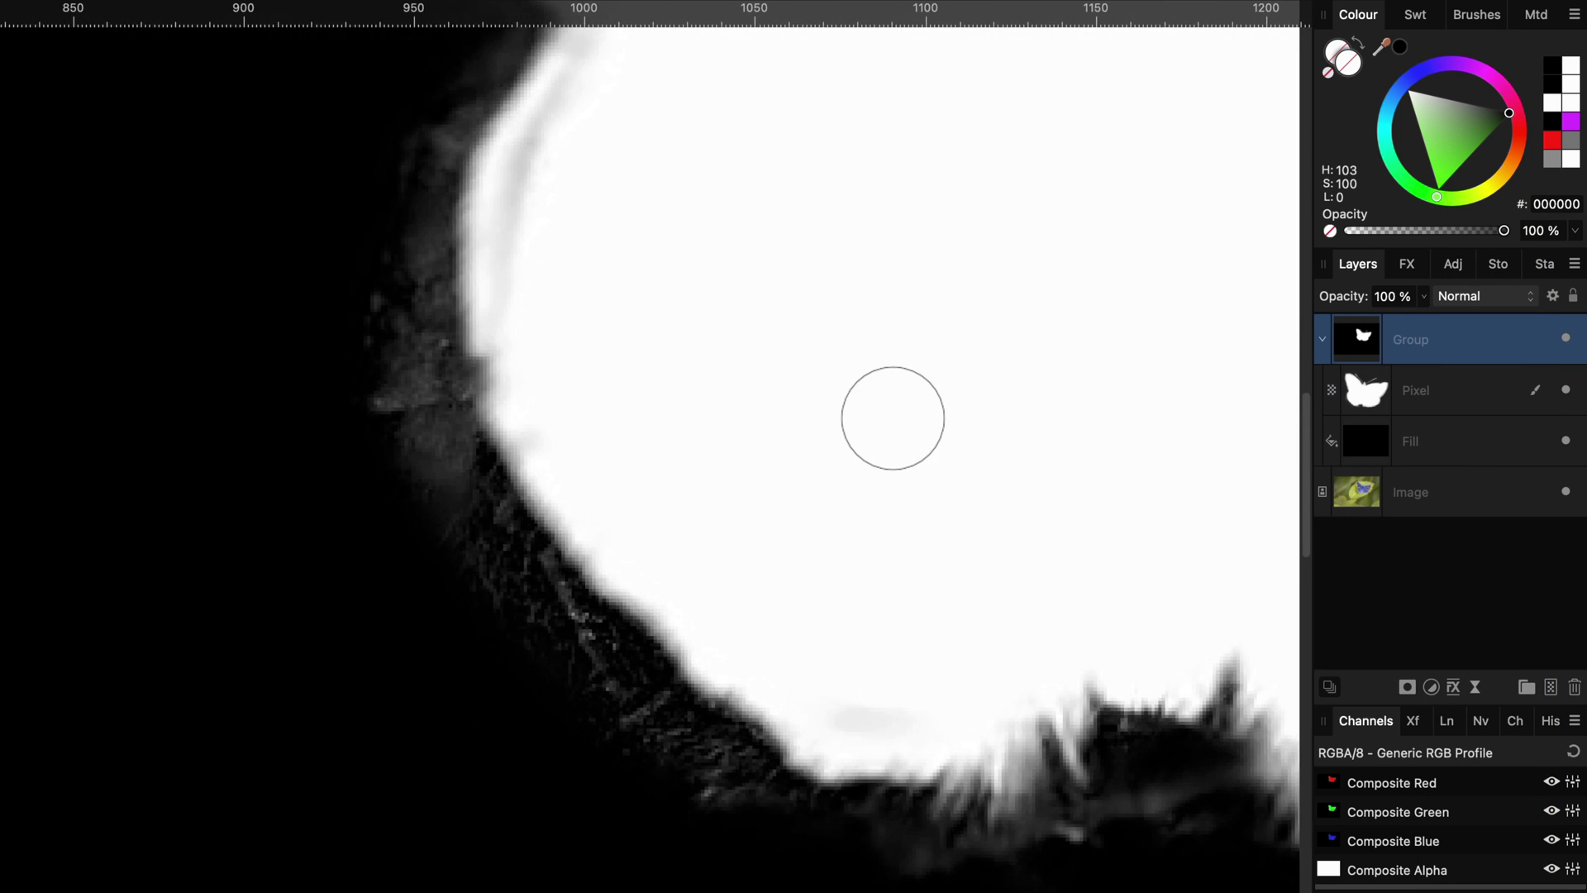
pyautogui.hscroll(1, 875, 469)
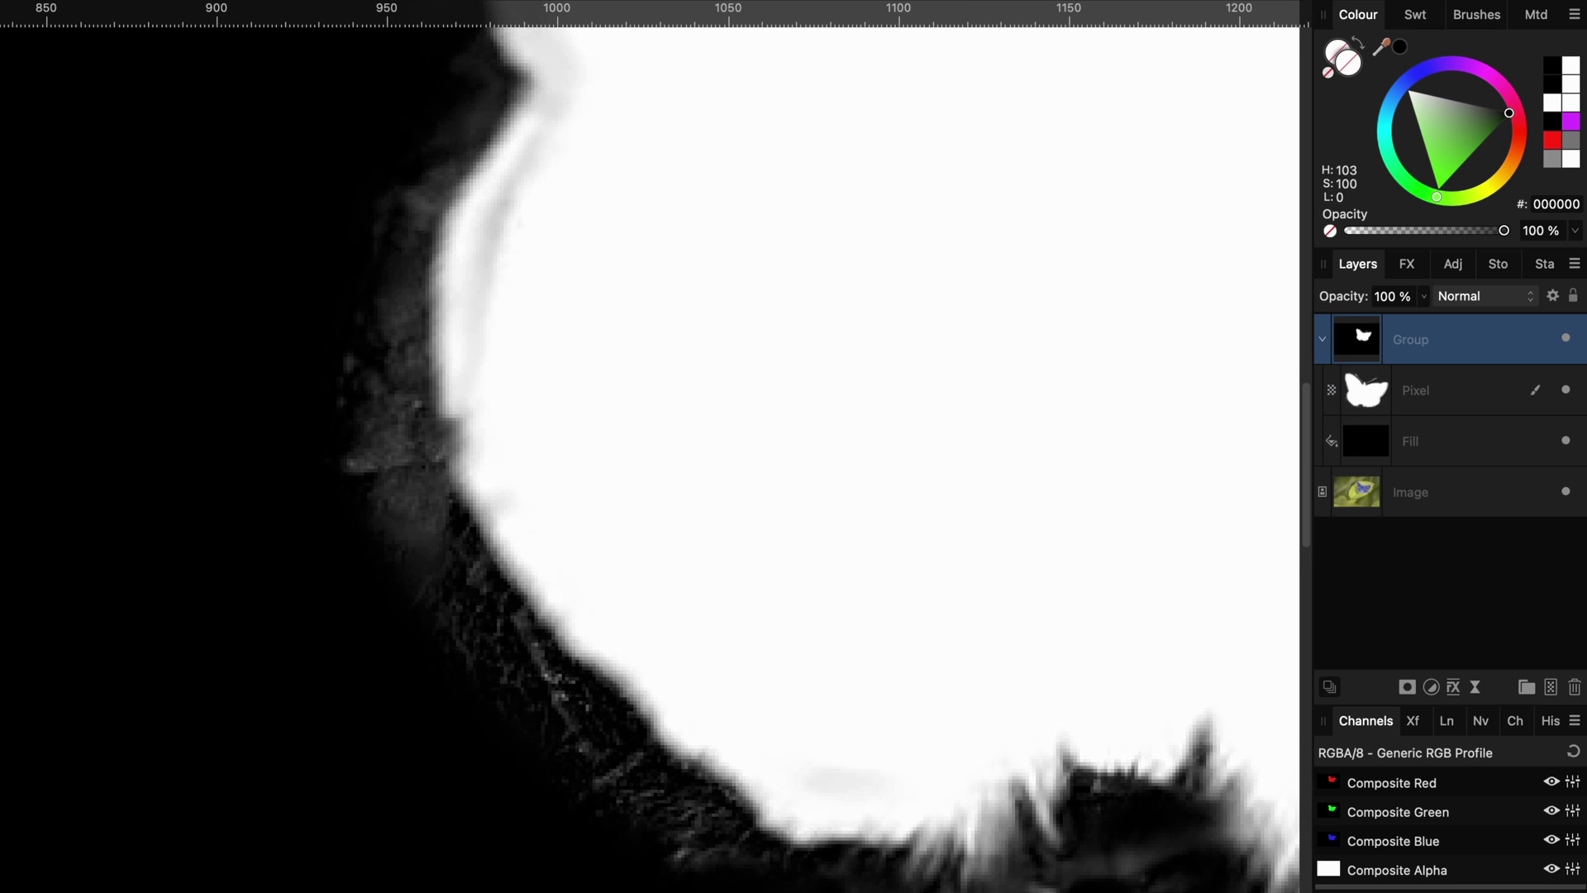
pyautogui.click(1415, 390)
pyautogui.moveTo(704, 864)
pyautogui.mouseDown()
pyautogui.moveTo(607, 811)
pyautogui.moveTo(602, 770)
pyautogui.moveTo(451, 608)
pyautogui.moveTo(350, 439)
pyautogui.mouseUp()
pyautogui.scroll(10, 388, 521)
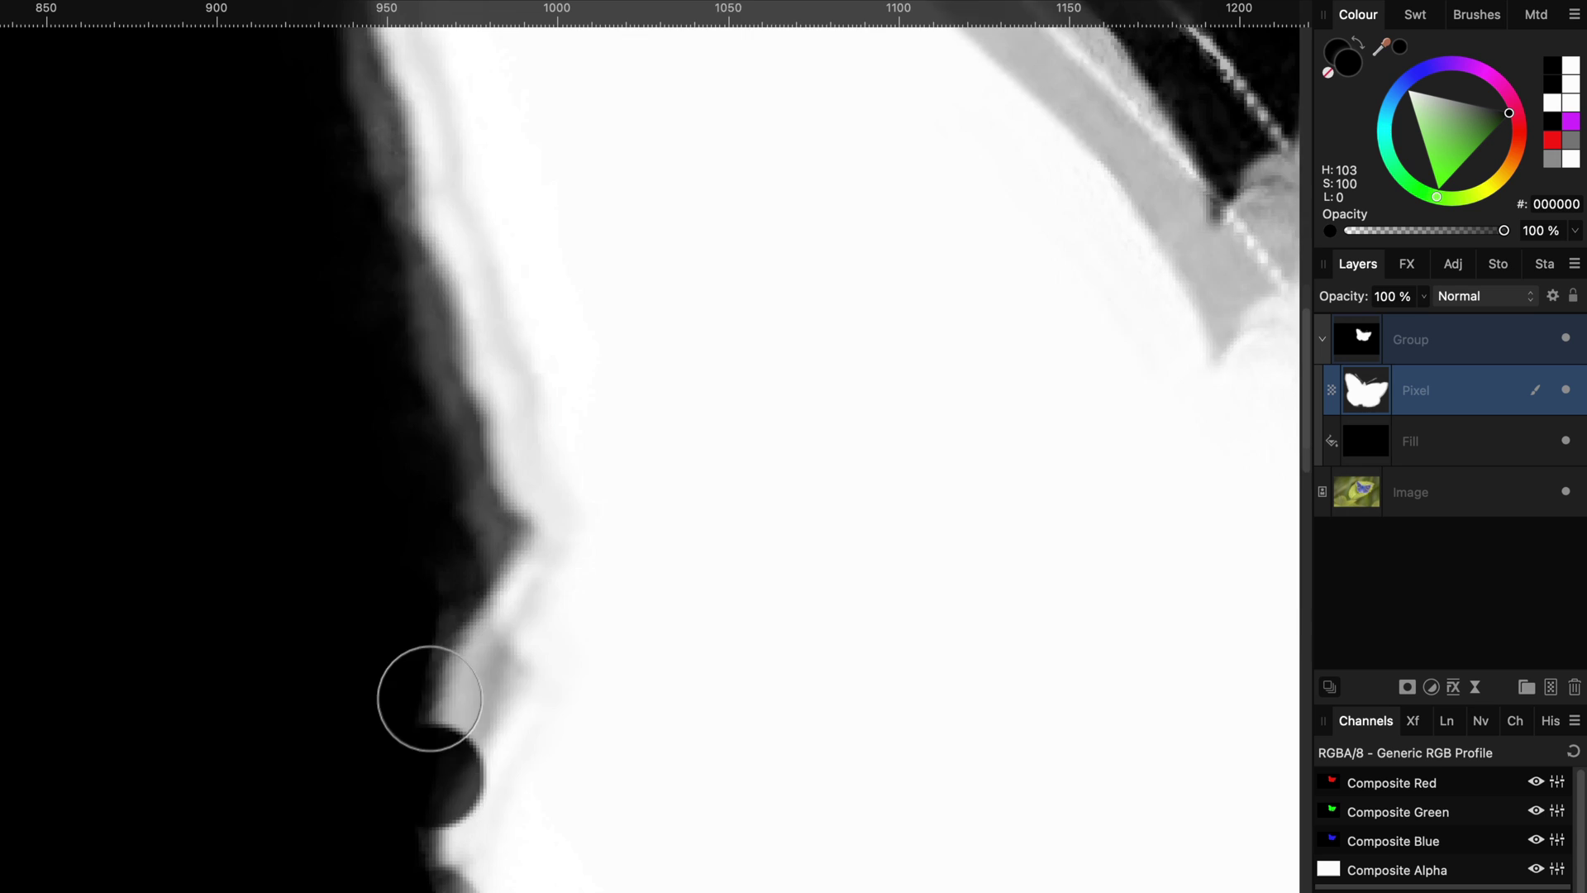
# Turn off Protect Alpha and paint the grey areas inside the upper left wing's edges white with the soft brush.
pyautogui.press('x')
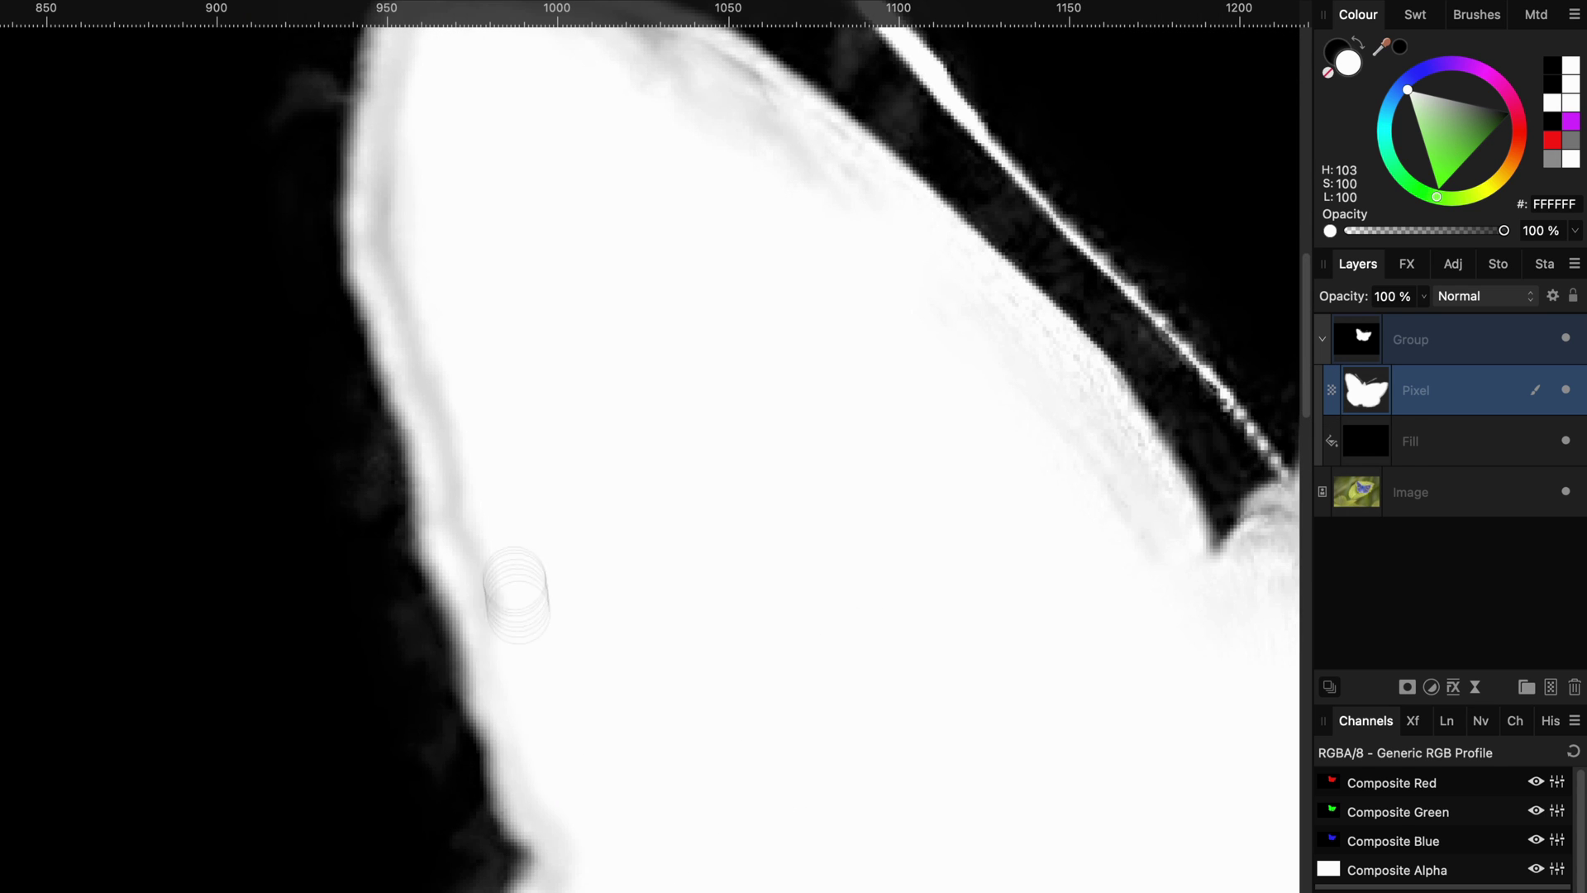
pyautogui.scroll(8, 512, 584)
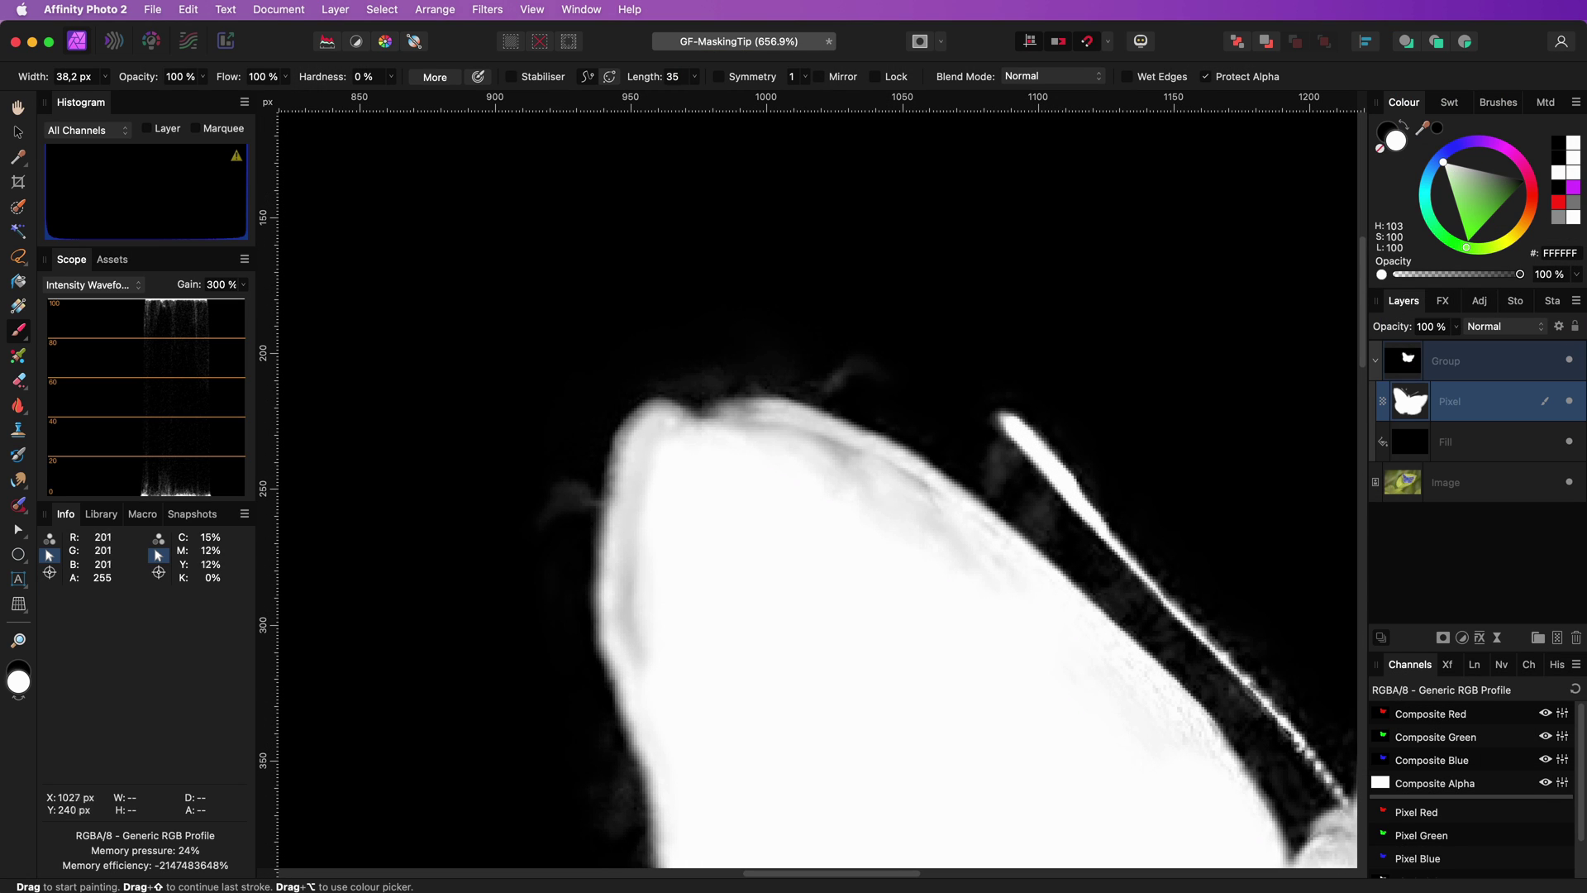
pyautogui.click(1205, 76)
pyautogui.moveTo(652, 620)
pyautogui.mouseDown()
pyautogui.moveTo(652, 676)
pyautogui.moveTo(641, 479)
pyautogui.mouseUp()
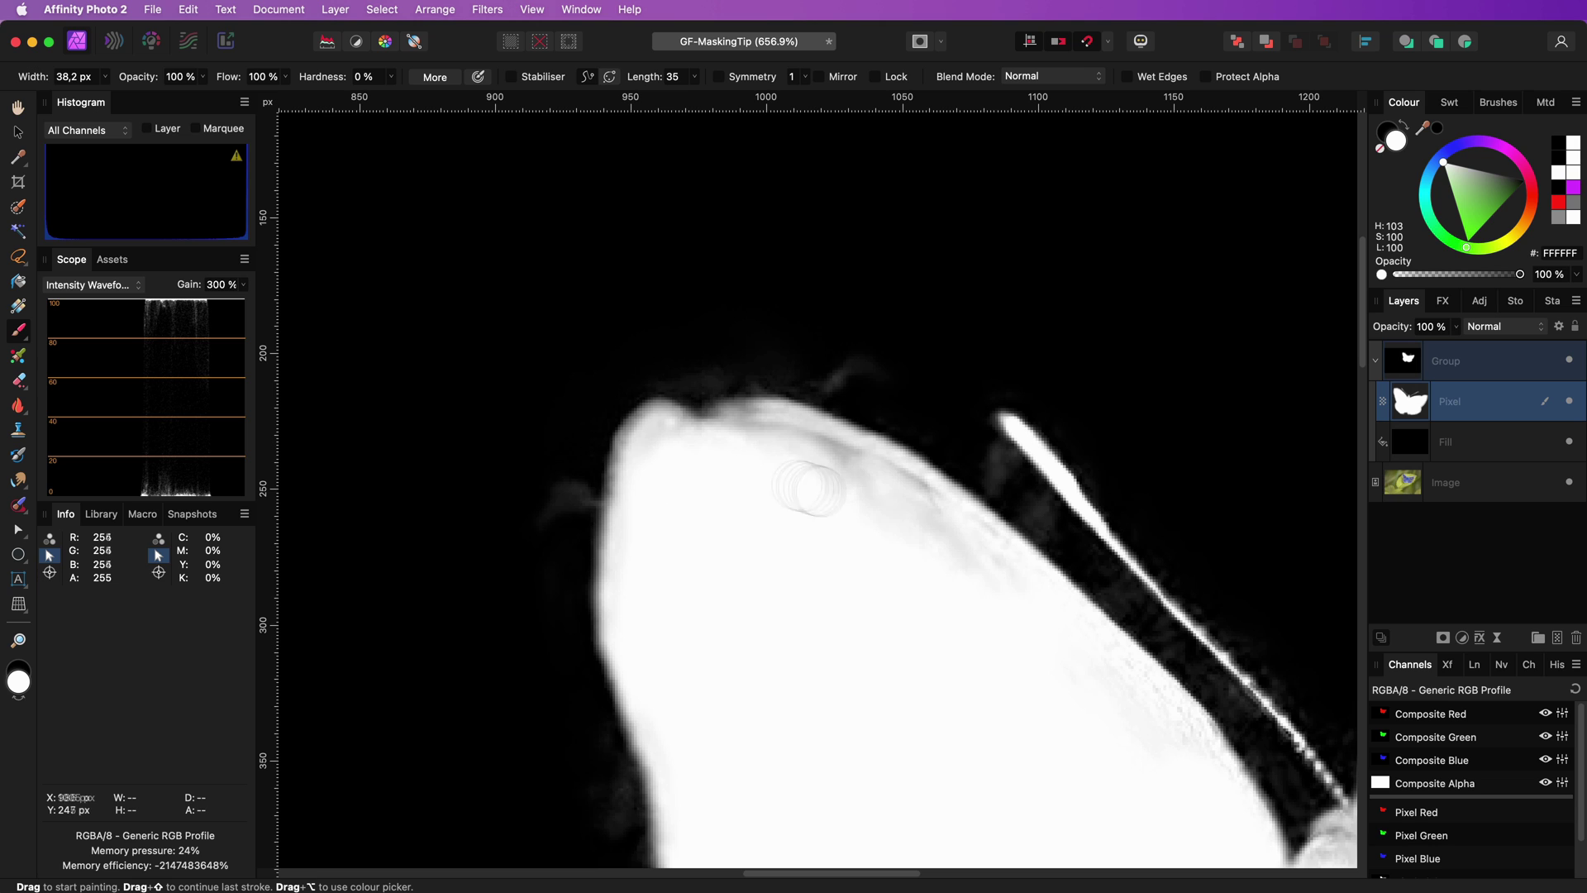
pyautogui.moveTo(815, 493)
pyautogui.mouseDown()
pyautogui.moveTo(1017, 605)
pyautogui.moveTo(922, 497)
pyautogui.moveTo(1186, 754)
pyautogui.mouseUp()
pyautogui.moveTo(826, 438)
pyautogui.mouseDown()
pyautogui.moveTo(755, 454)
pyautogui.moveTo(661, 434)
pyautogui.mouseUp()
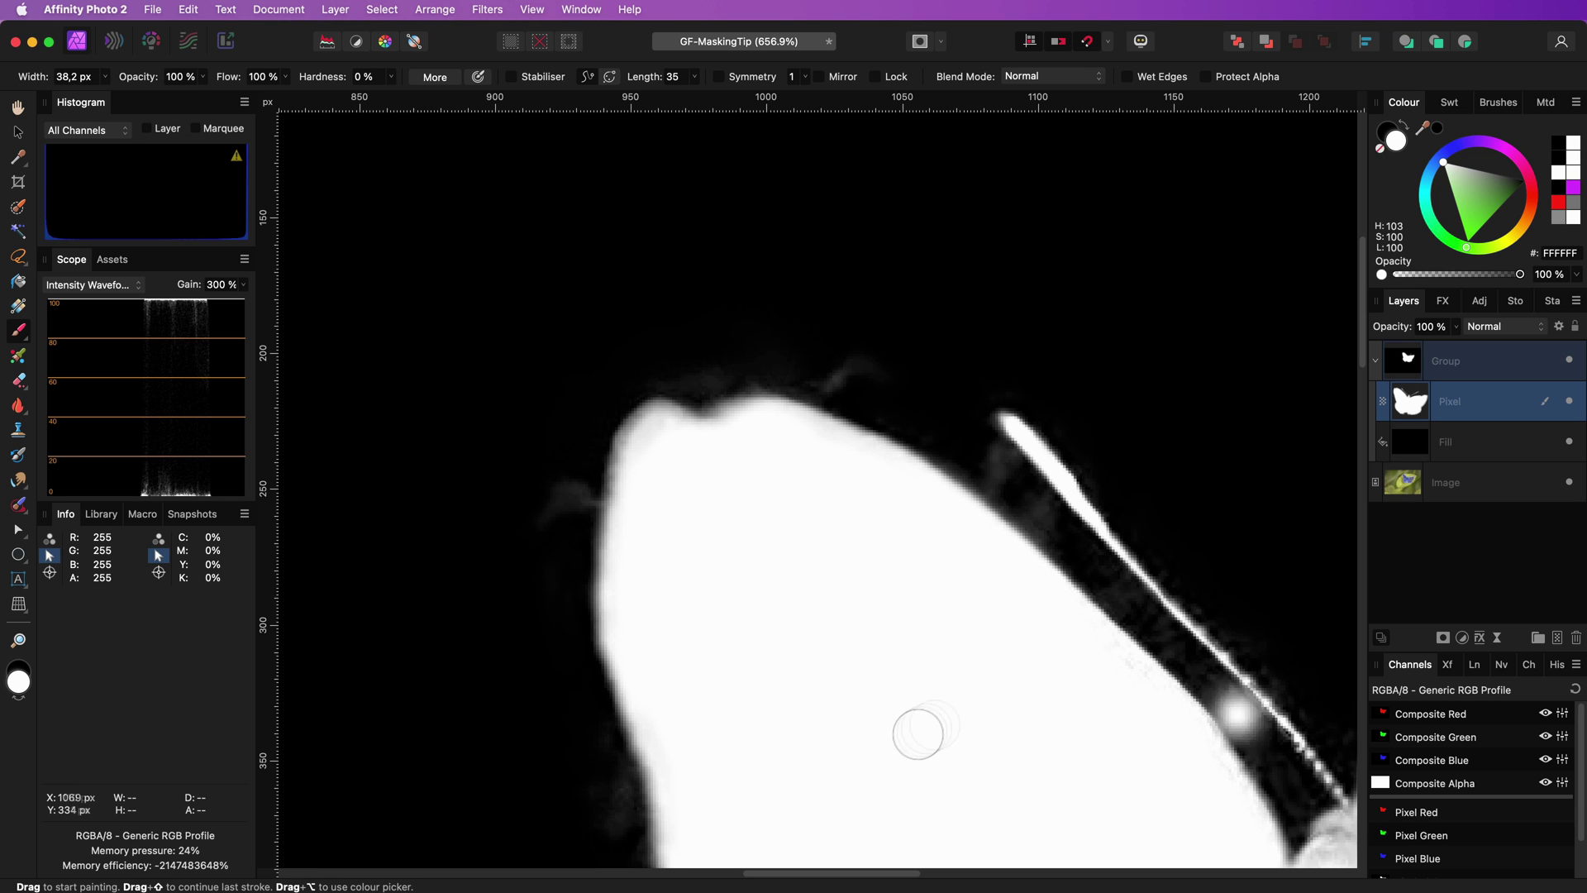
# Paint the grey patches on the head and inside the right wing's upper edge white.
pyautogui.hscroll(8, 963, 636)
pyautogui.scroll(-5, 964, 636)
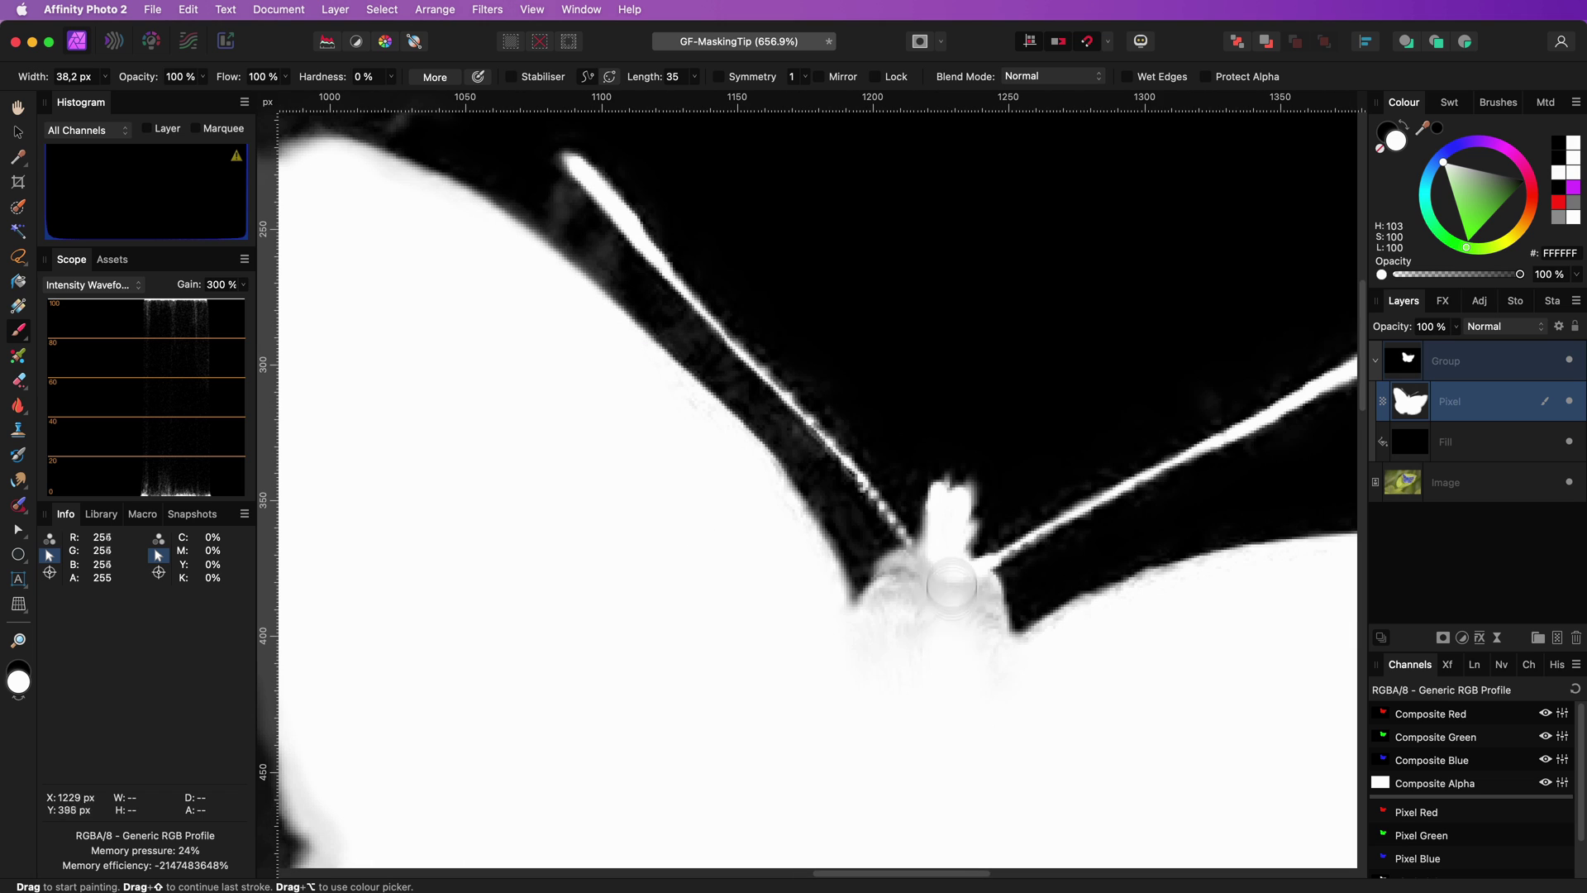
pyautogui.hscroll(8, 1030, 755)
pyautogui.scroll(-3, 1031, 754)
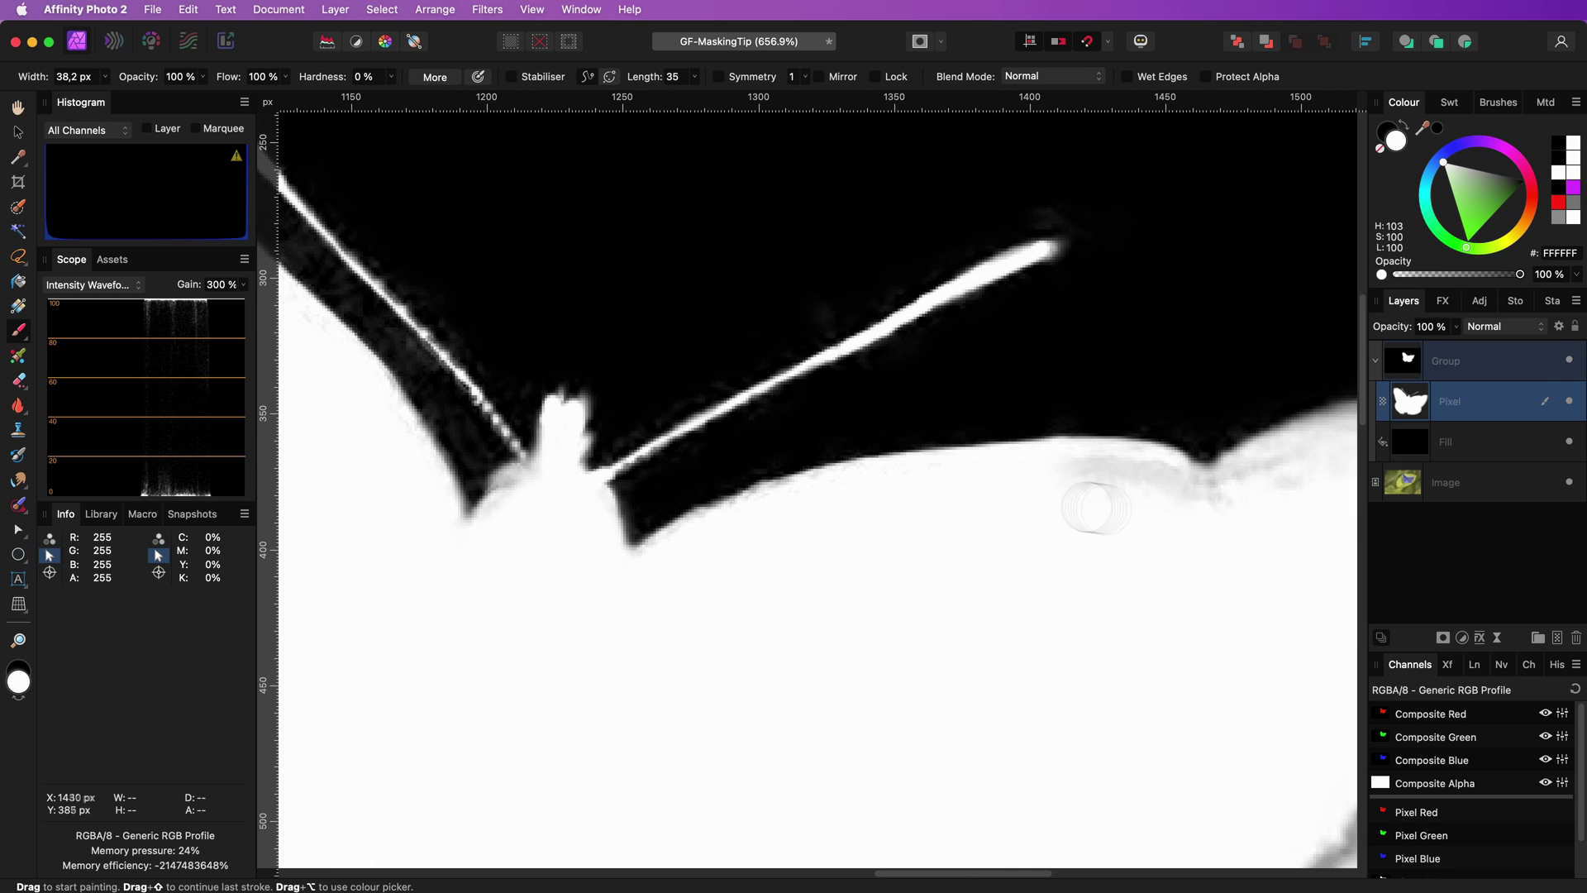
pyautogui.scroll(-1, 1116, 488)
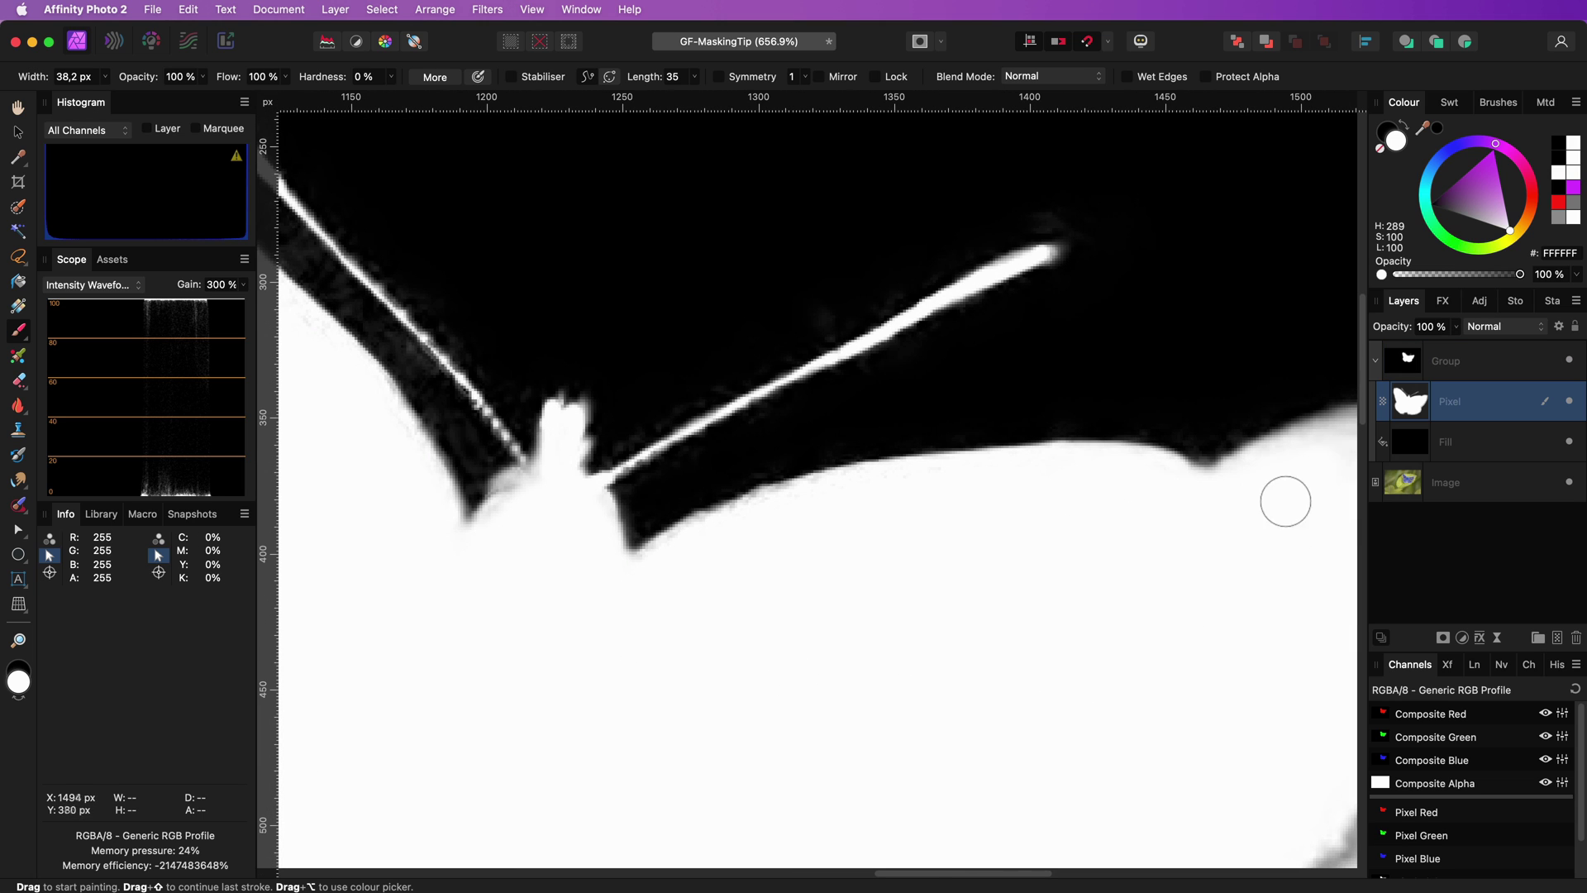
pyautogui.hscroll(8, 1281, 499)
pyautogui.scroll(-5, 980, 691)
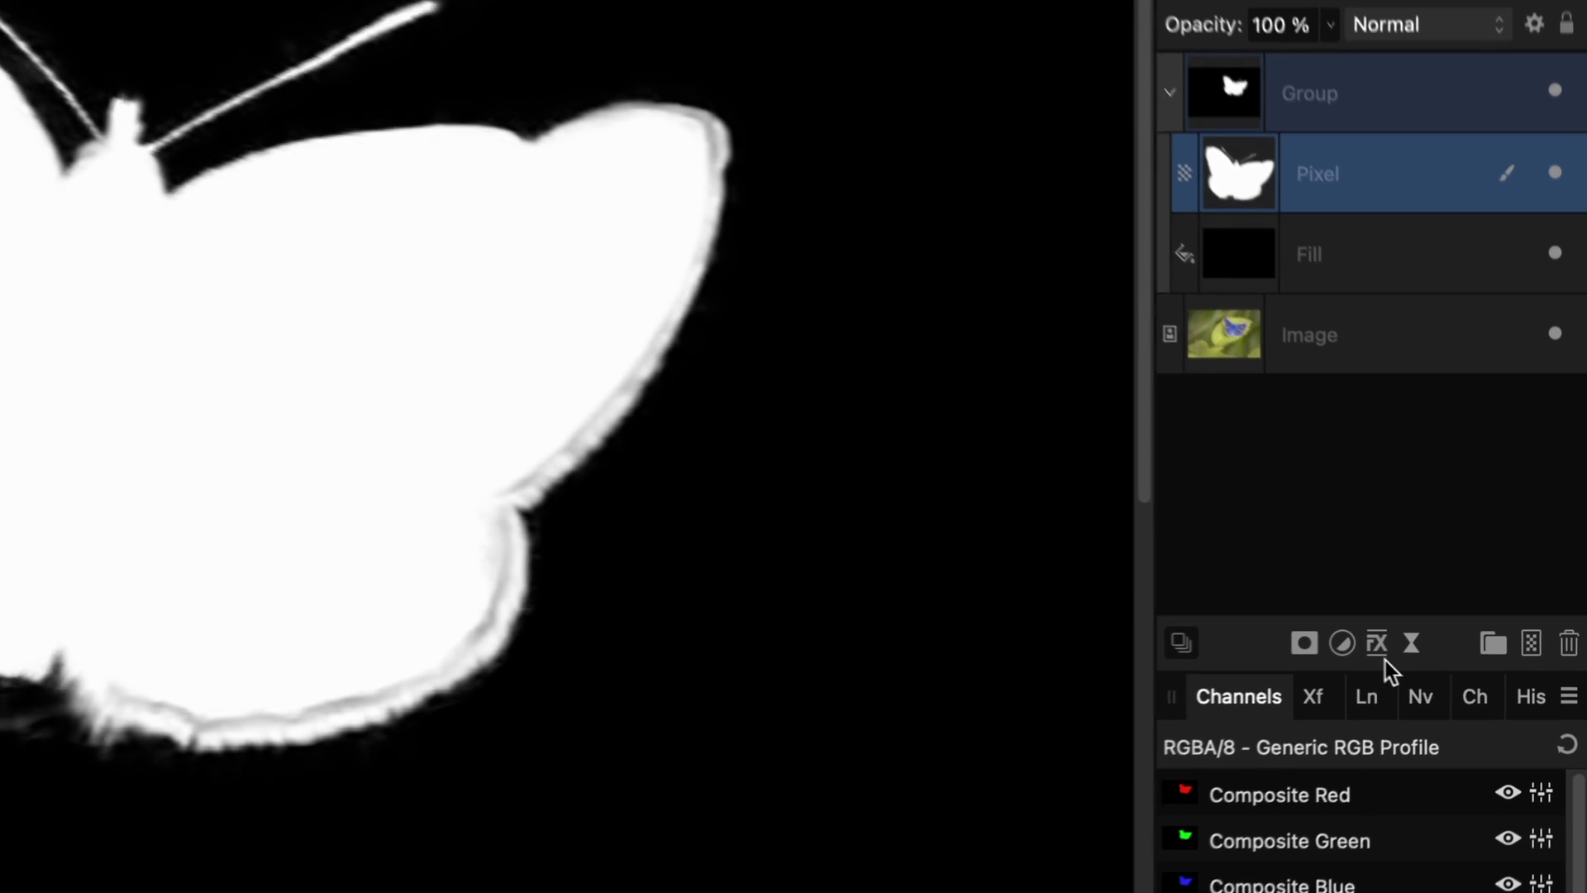
# Add a Levels adjustment above the butterfly pixel layer with a white level of 67% and a black level of 15%.
pyautogui.click(1462, 638)
pyautogui.click(1381, 668)
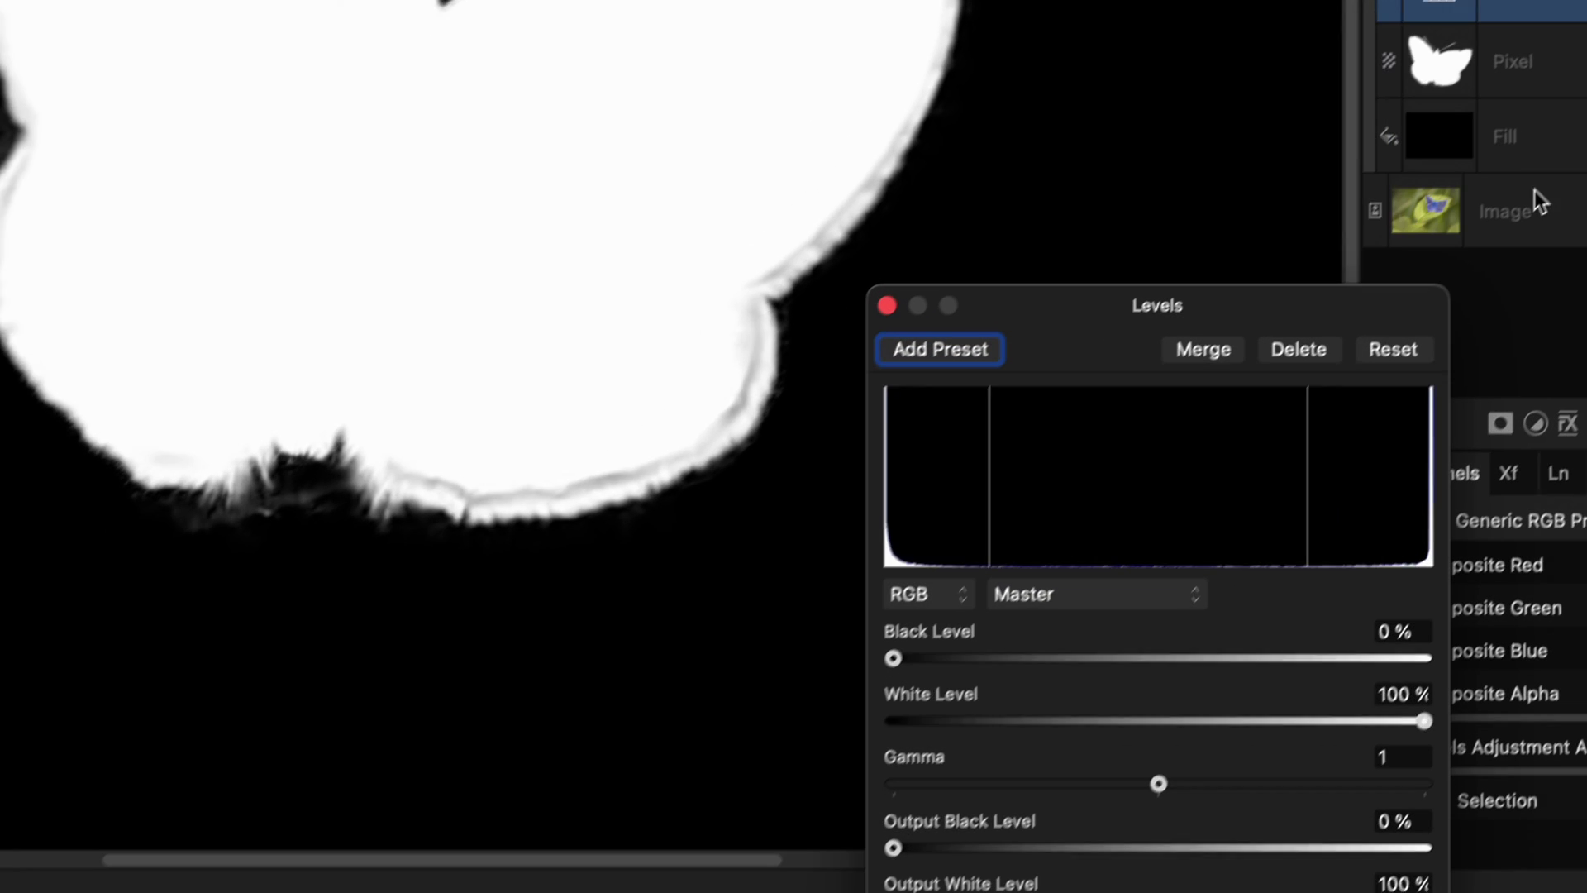
pyautogui.moveTo(1435, 715); pyautogui.dragTo(1258, 797)
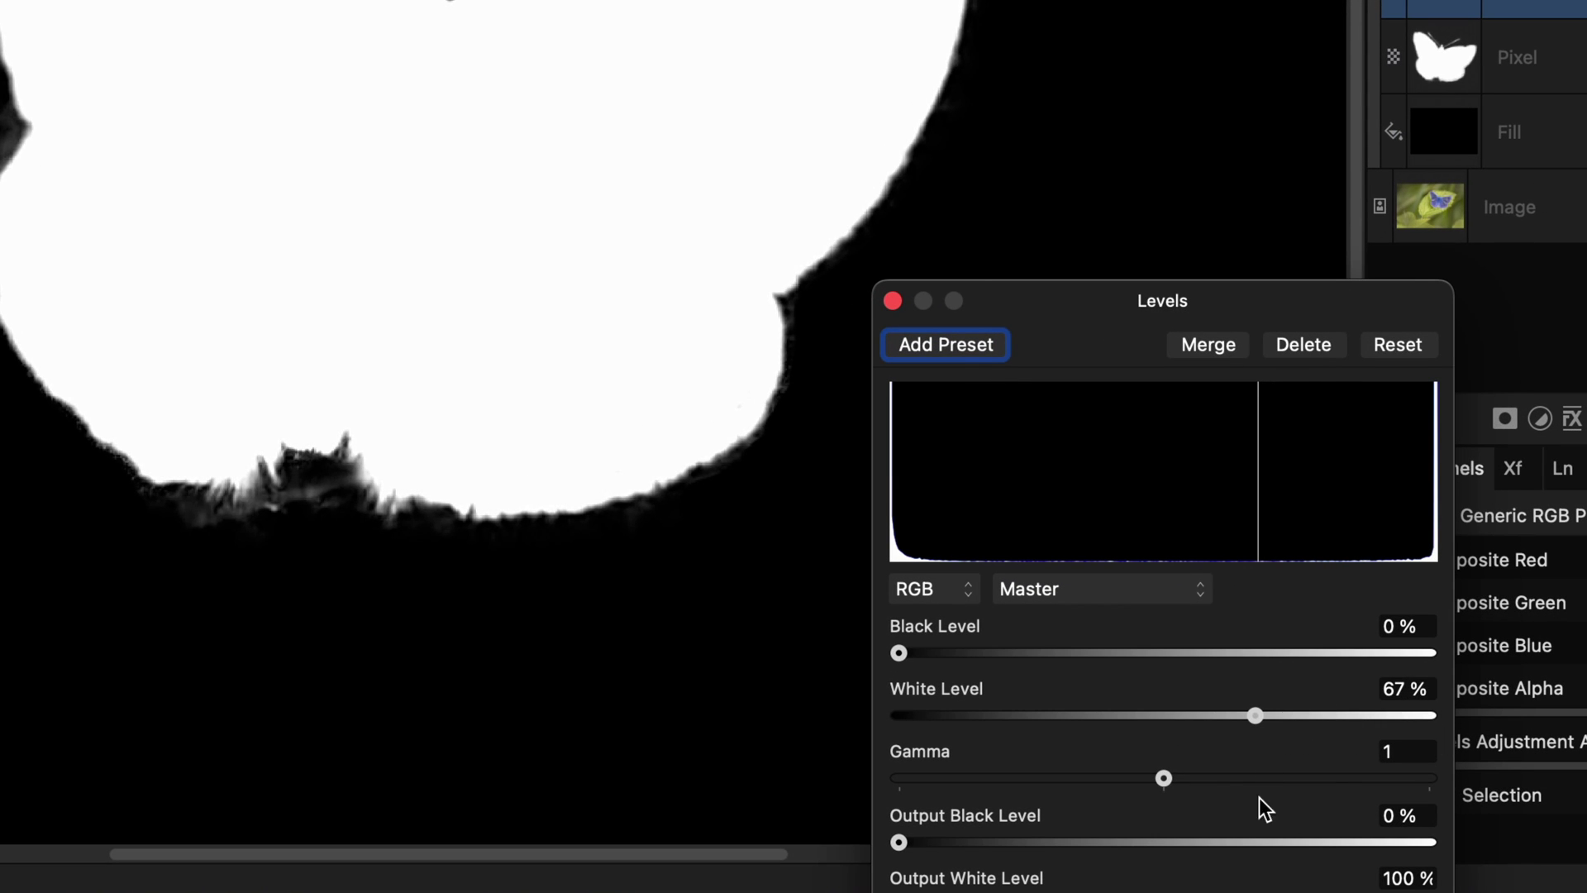
pyautogui.scroll(5, 672, 421)
pyautogui.moveTo(899, 653); pyautogui.dragTo(978, 653)
pyautogui.press('super+minus')
pyautogui.hscroll(2, 446, 361)
pyautogui.scroll(-2, 482, 414)
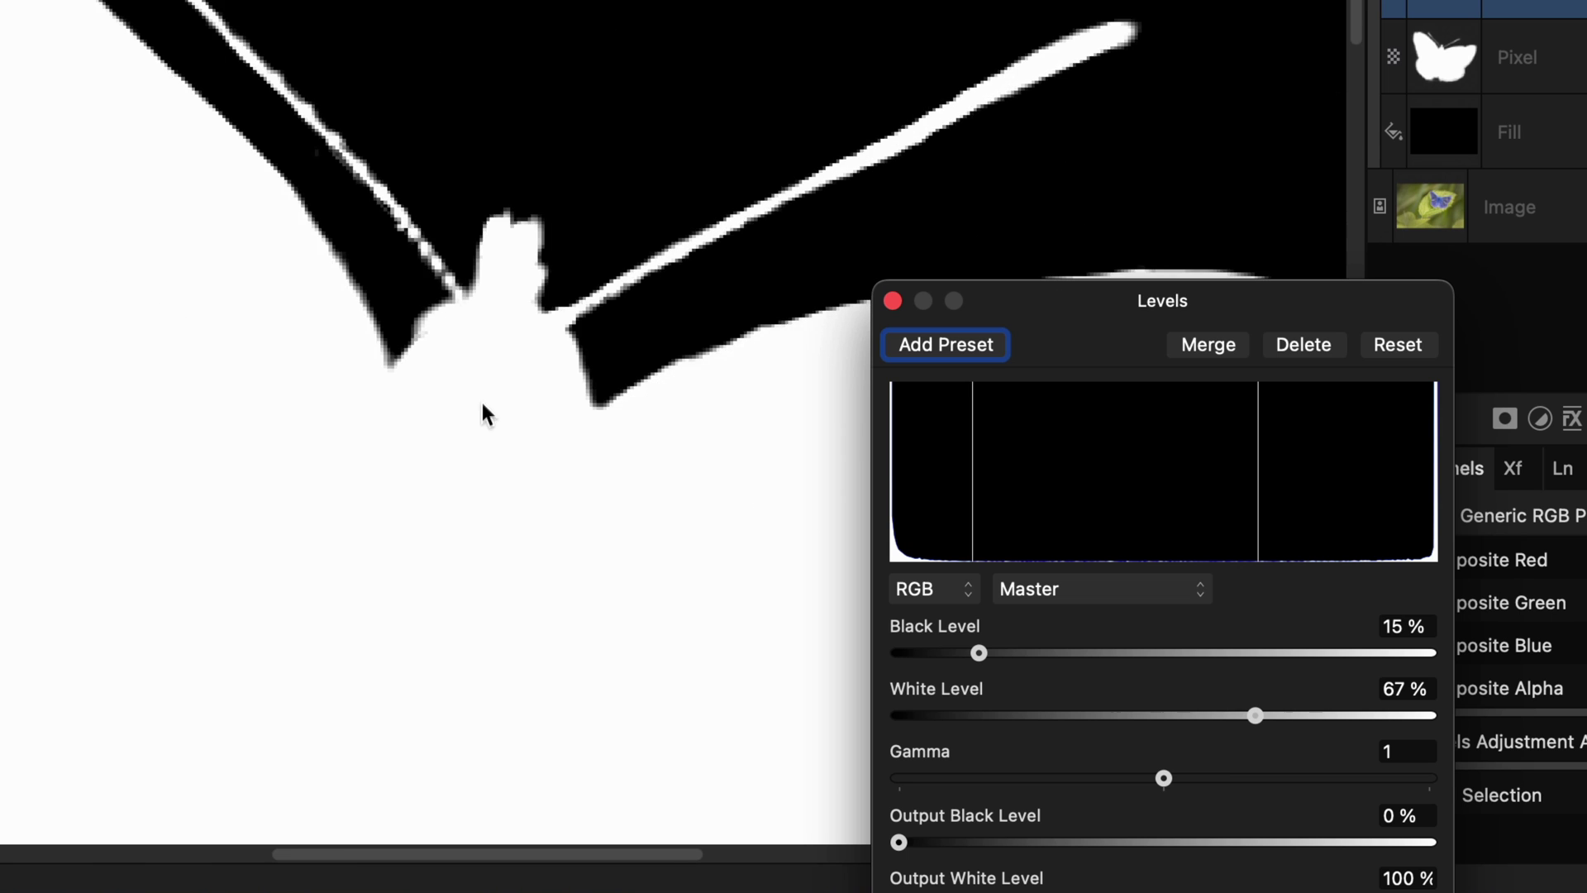
pyautogui.scroll(-8, 432, 474)
pyautogui.moveTo(404, 173); pyautogui.dragTo(446, 176)
pyautogui.click(893, 301)
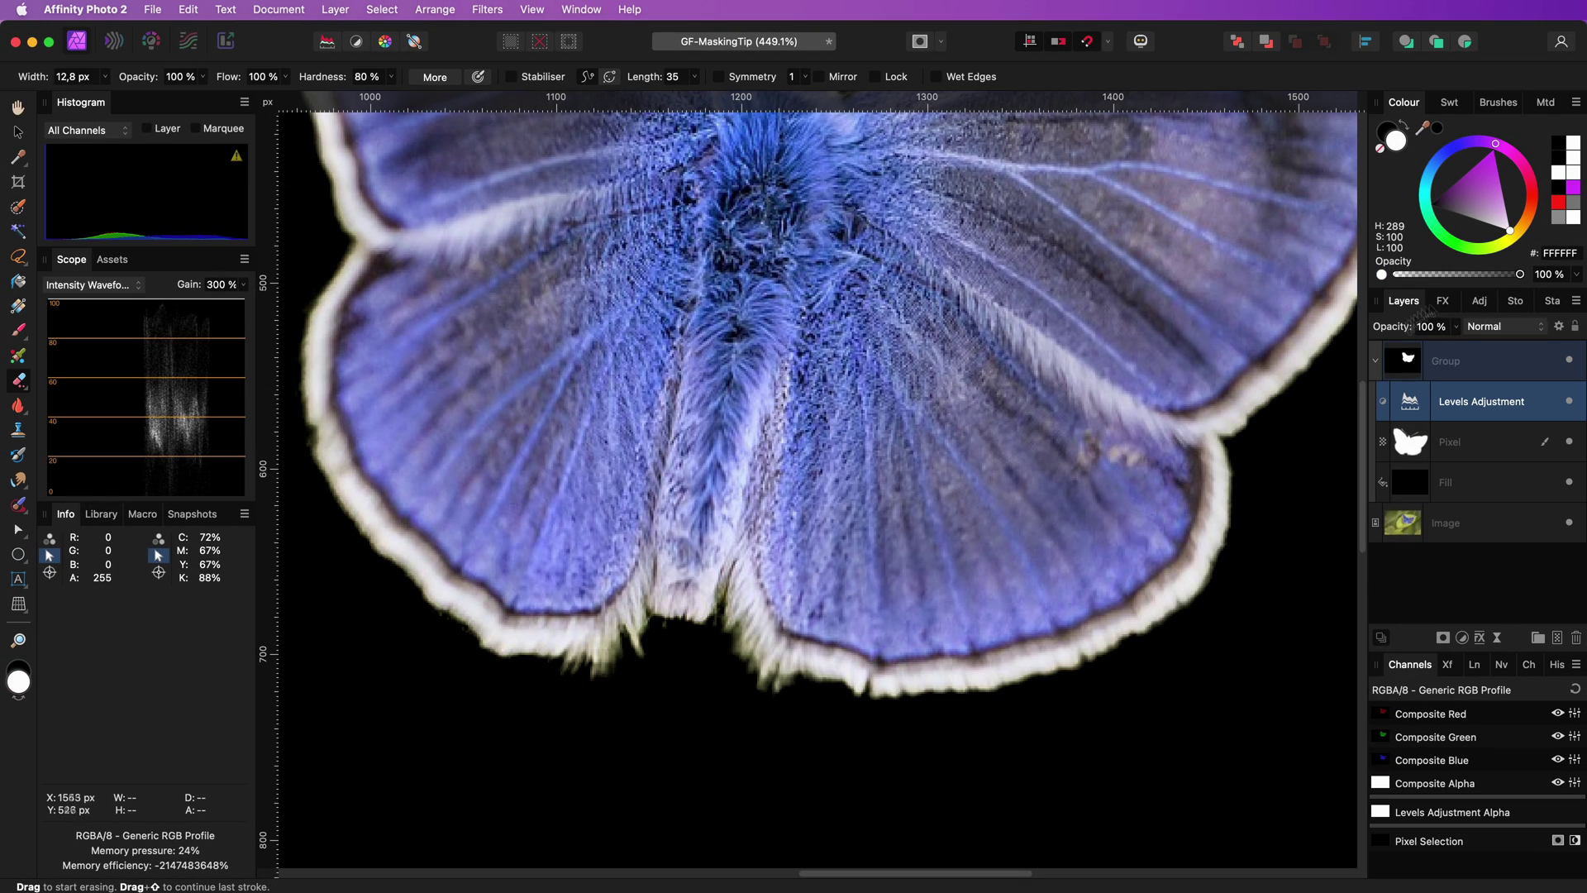
# Erase the Levels adjustment along the lower fur fringe and over the head with a 29.7 px brush at 80% hardness.
pyautogui.click(1388, 134)
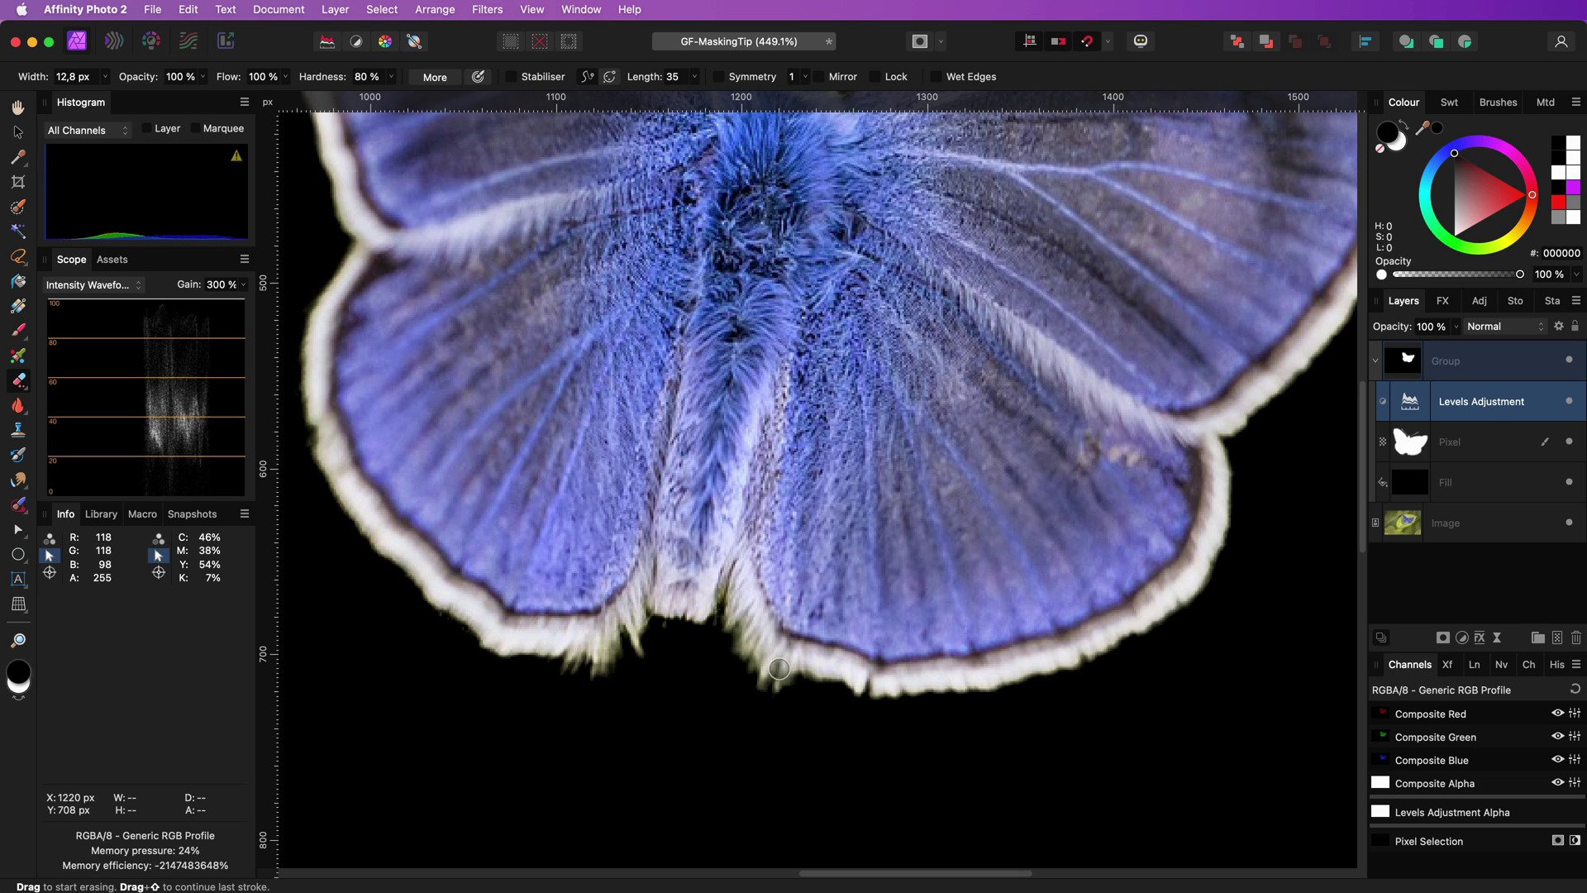
pyautogui.press(']')
pyautogui.press(']')
pyautogui.press(']')
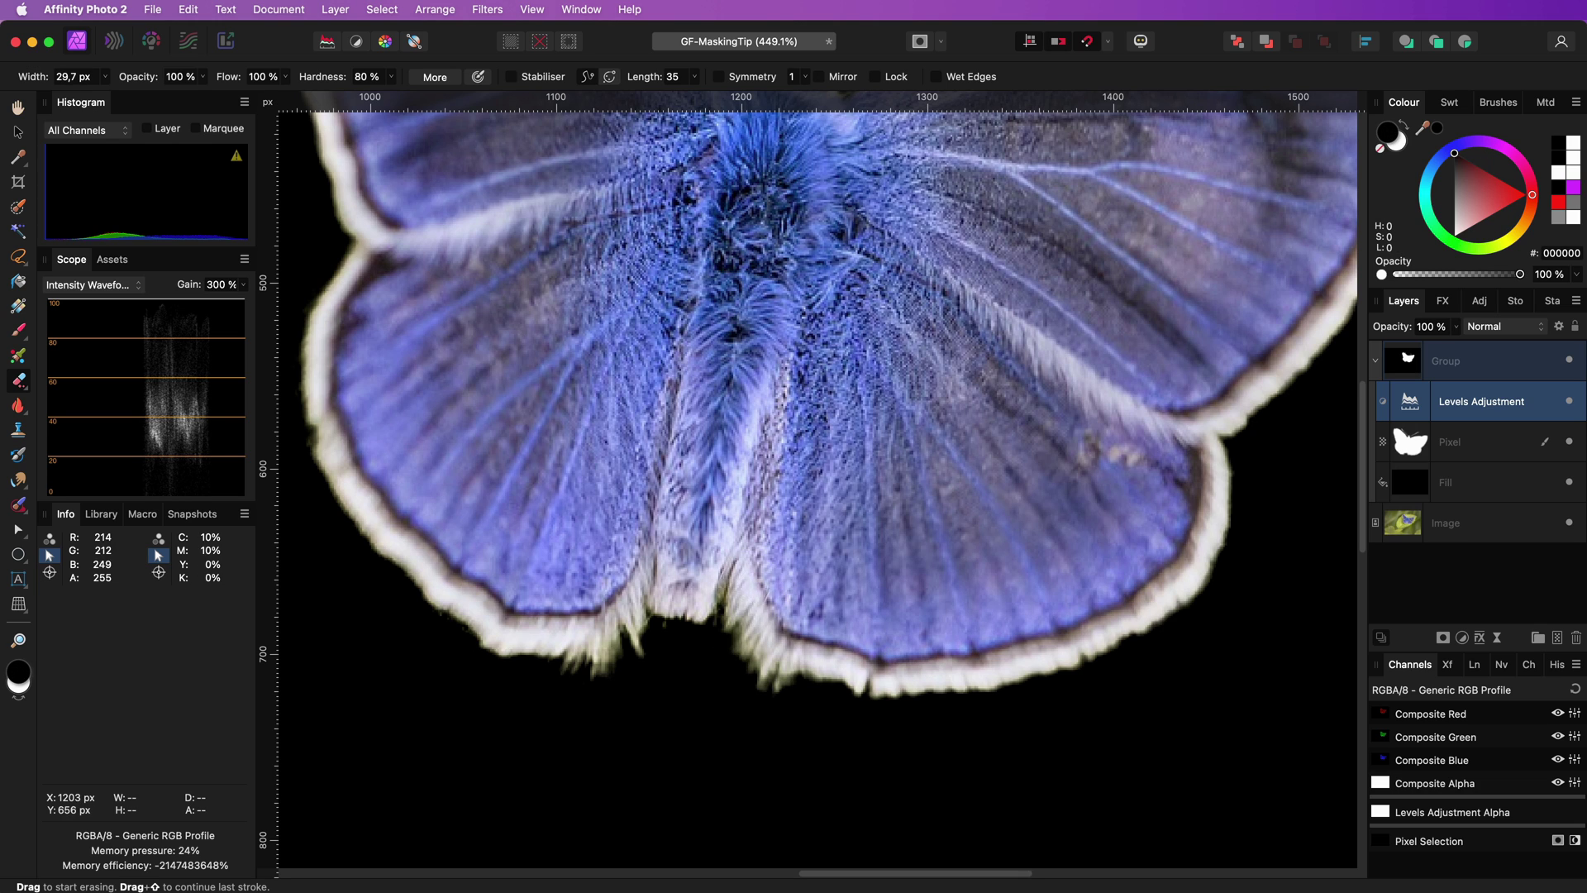
pyautogui.moveTo(740, 583)
pyautogui.mouseDown()
pyautogui.moveTo(699, 624)
pyautogui.moveTo(640, 632)
pyautogui.moveTo(606, 677)
pyautogui.moveTo(556, 668)
pyautogui.mouseUp()
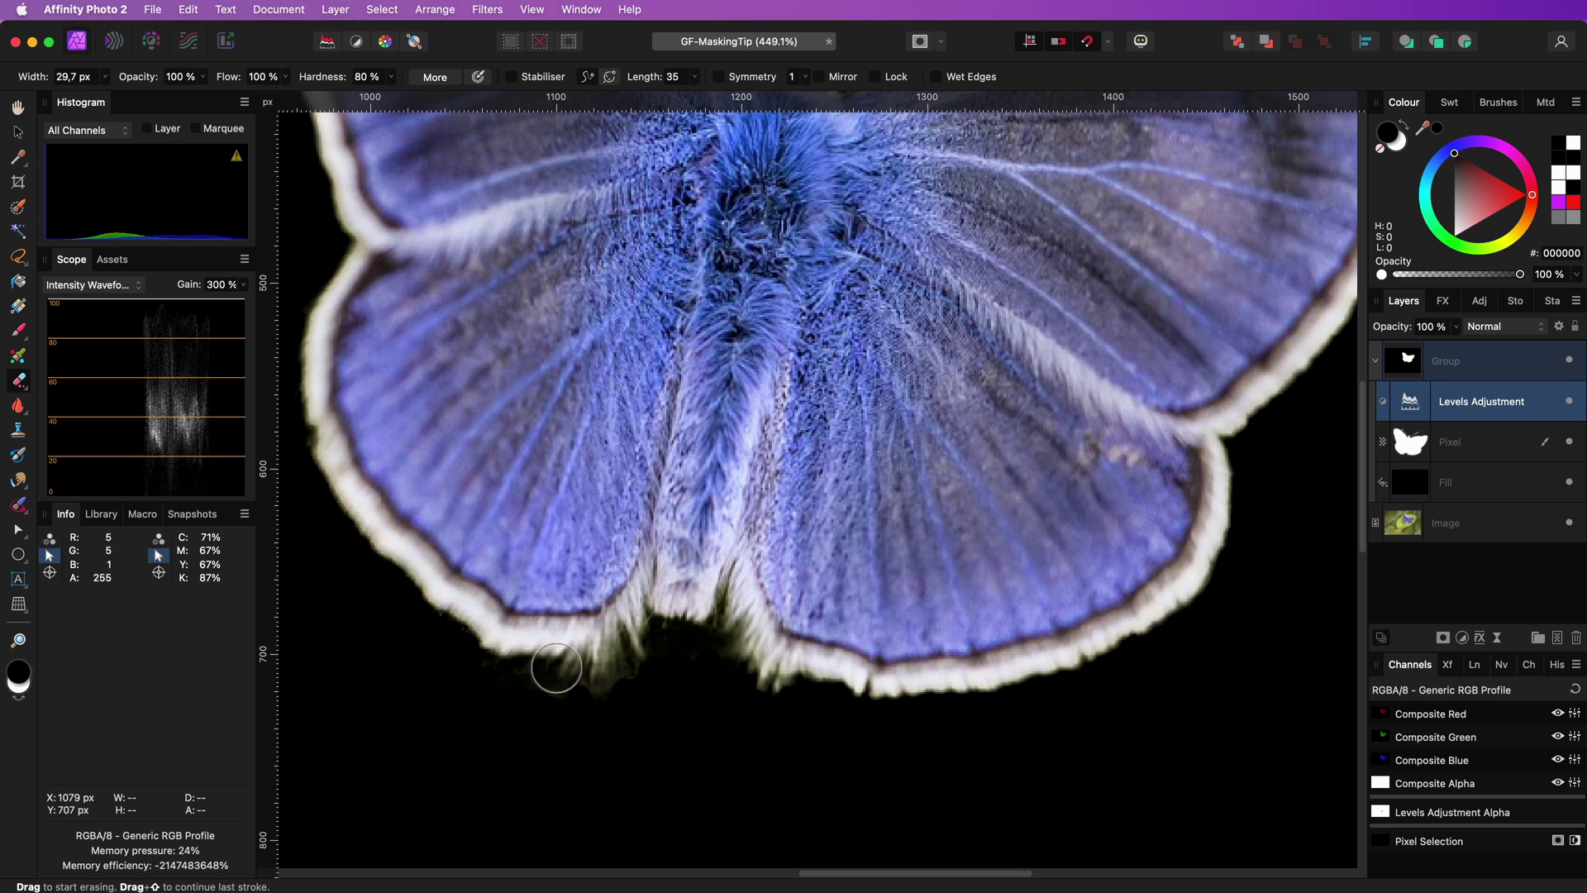
pyautogui.moveTo(744, 674)
pyautogui.mouseDown()
pyautogui.moveTo(829, 719)
pyautogui.moveTo(781, 694)
pyautogui.mouseUp()
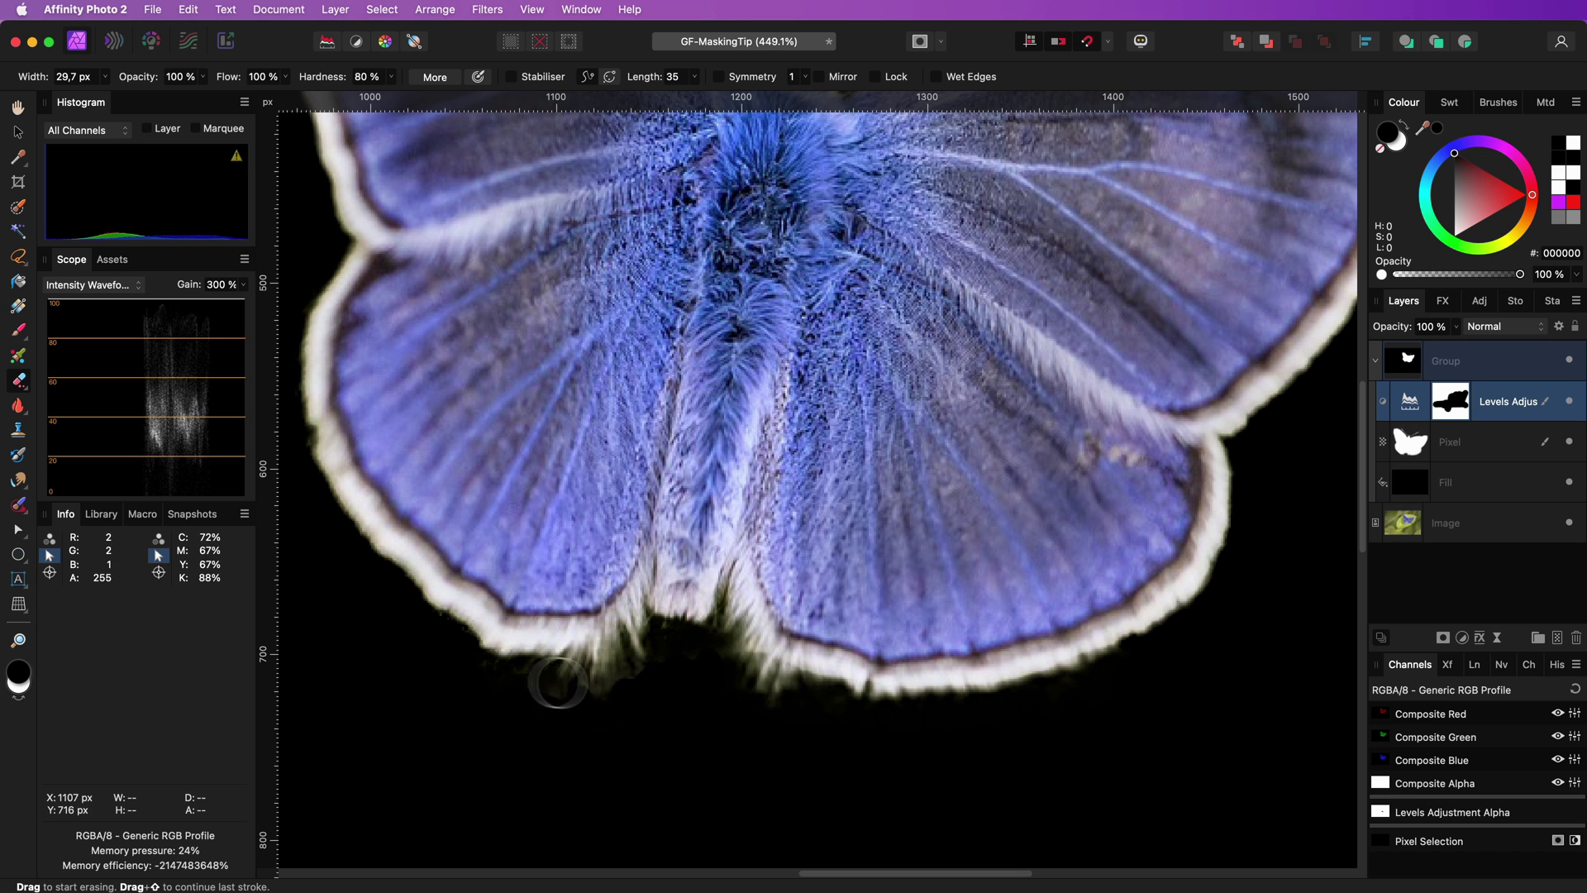
pyautogui.scroll(10, 678, 628)
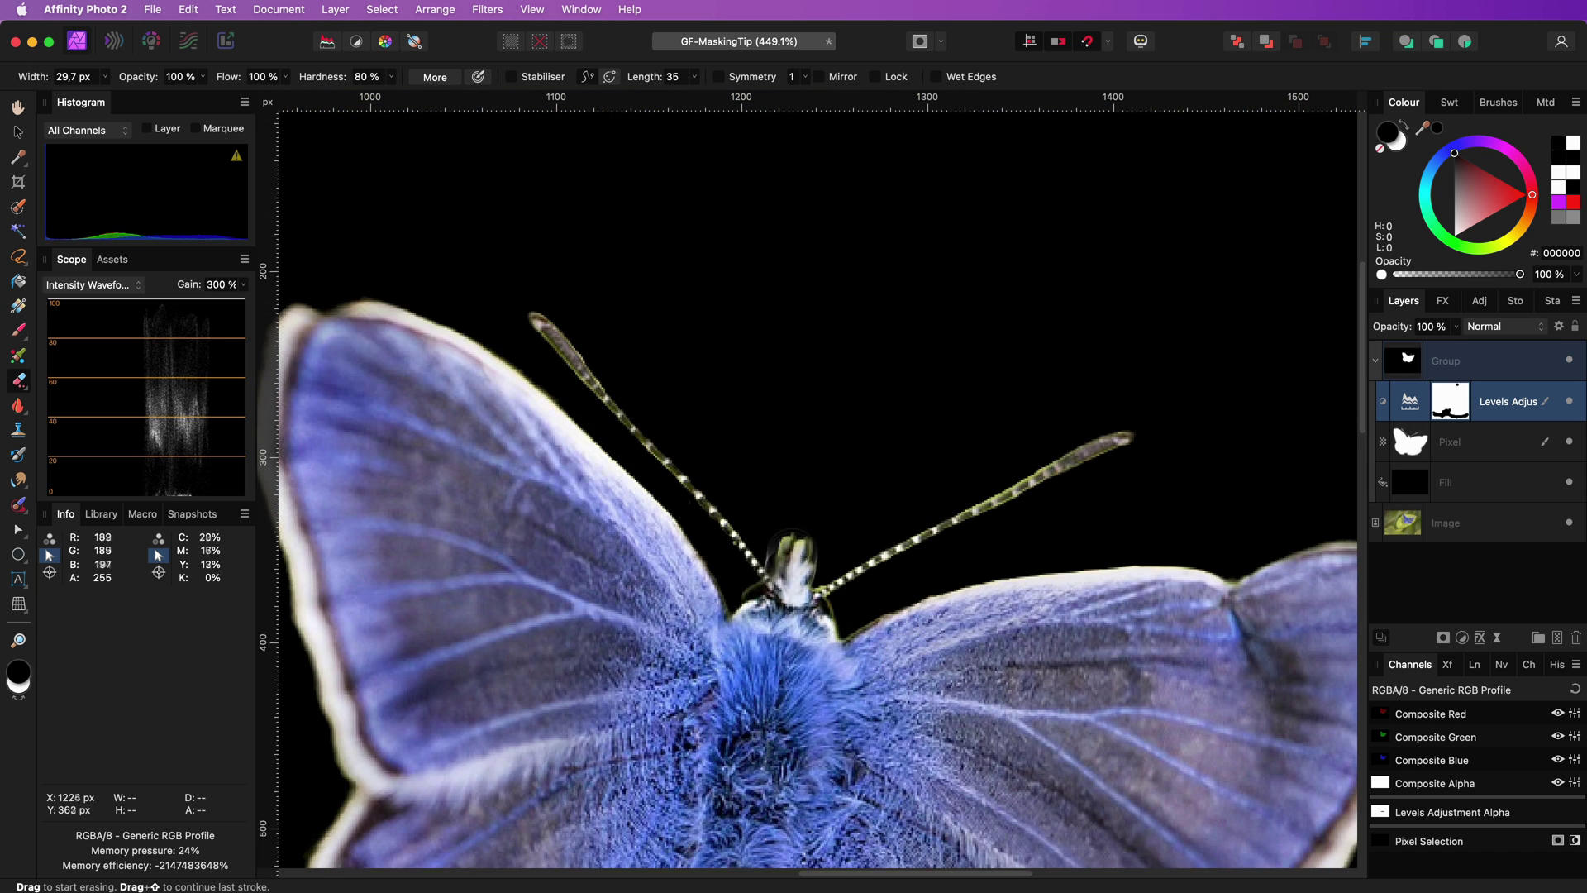
pyautogui.moveTo(791, 572); pyautogui.dragTo(787, 541)
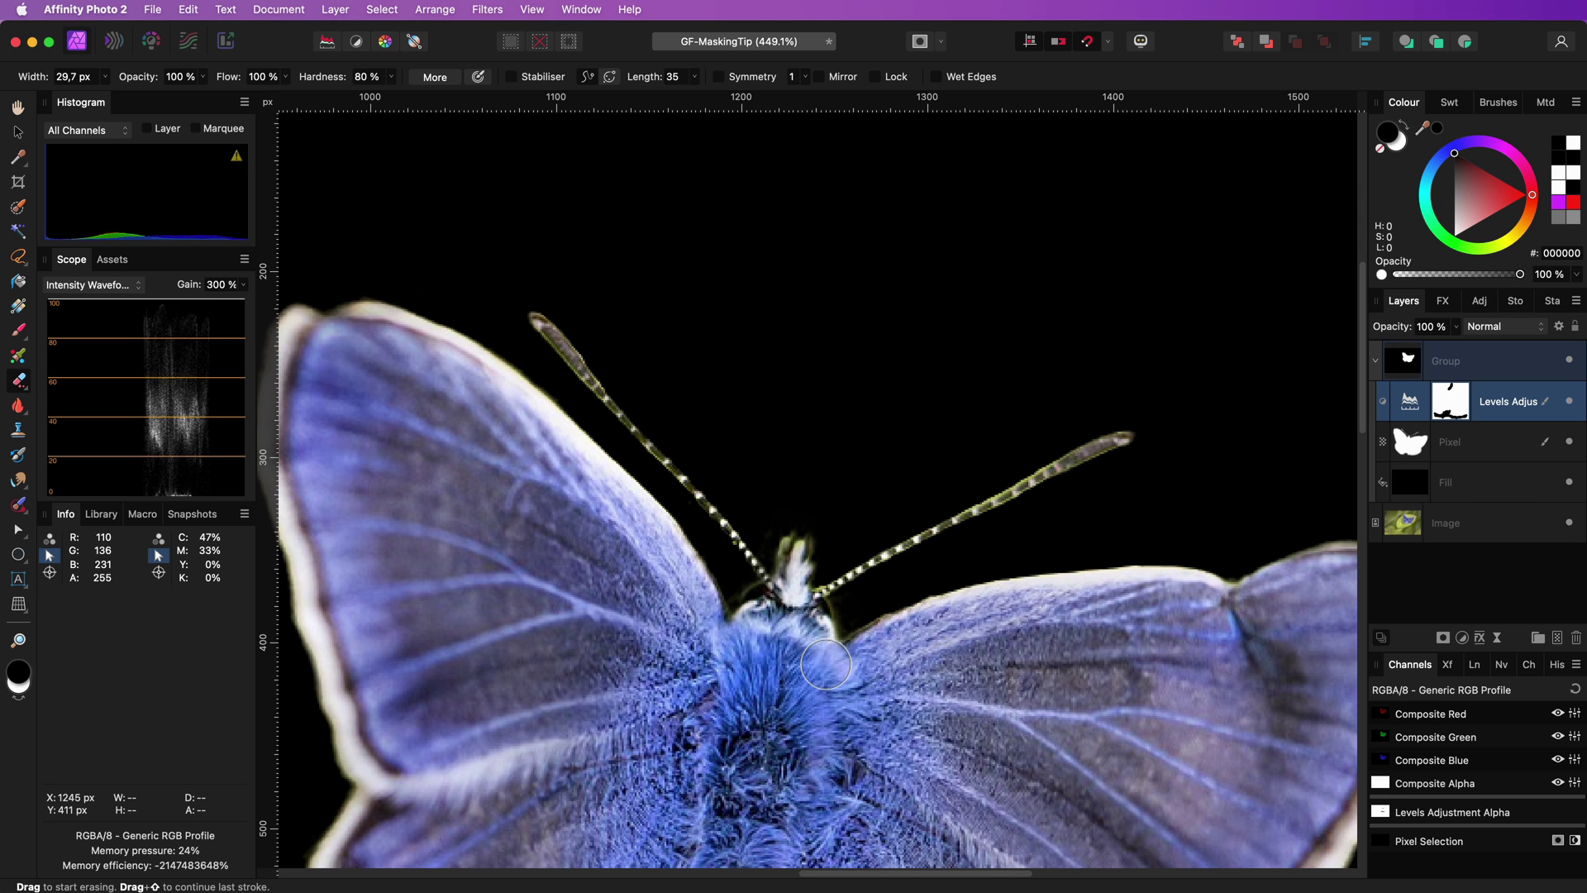
# Erase the residue between the right antenna and right wing on the butterfly pixel layer with a 9.5 px Erase Brush.
pyautogui.click(1412, 443)
pyautogui.scroll(3, 861, 630)
pyautogui.press('e')
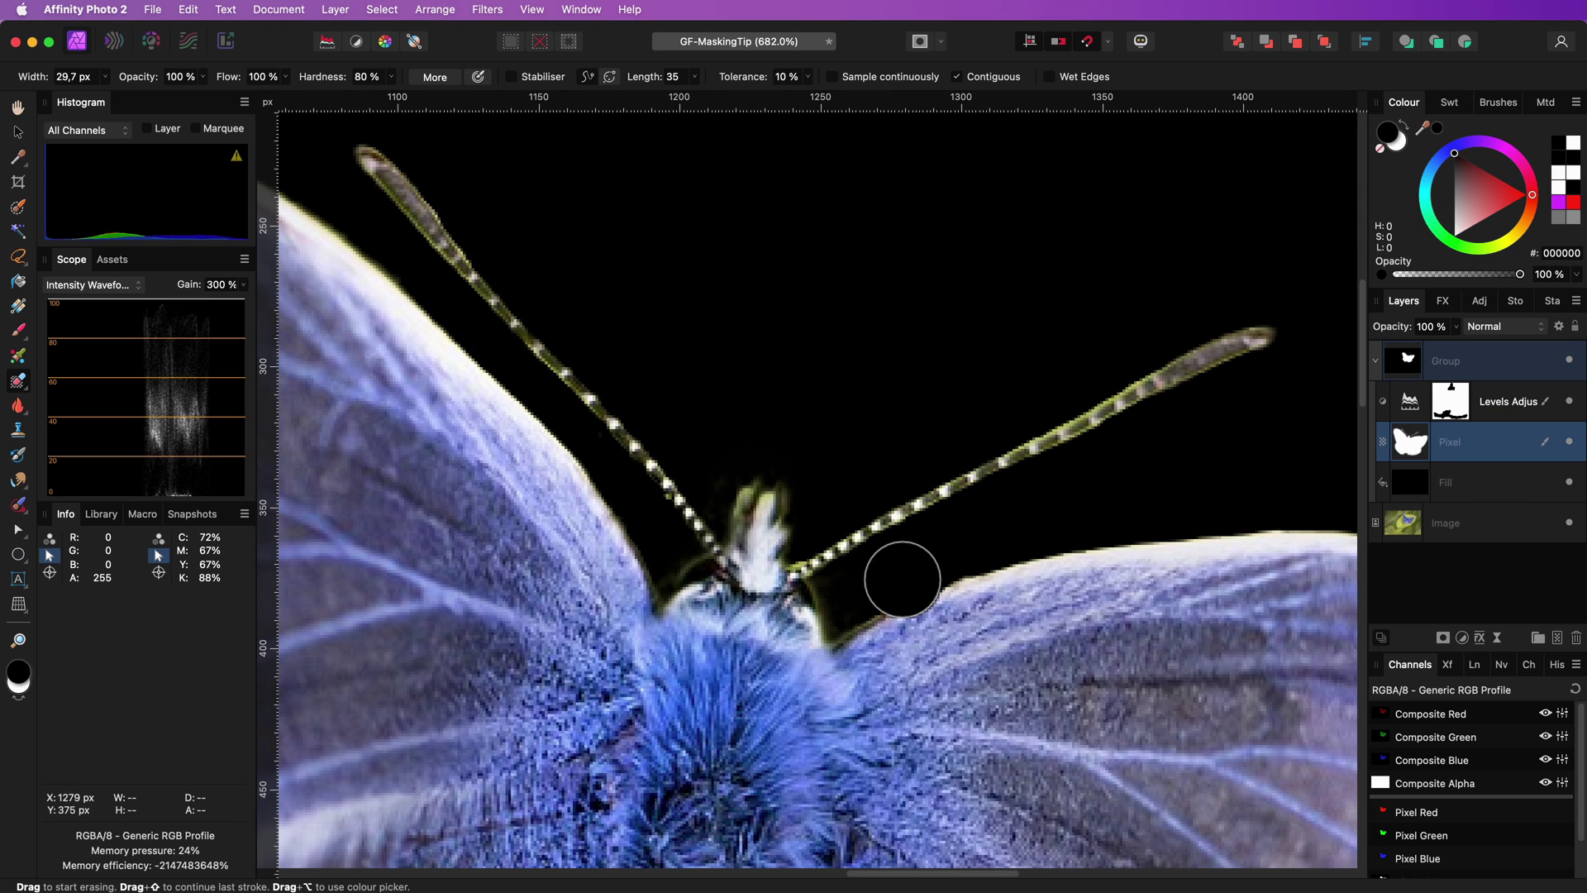
pyautogui.press('e')
pyautogui.press('e')
pyautogui.press('e')
pyautogui.press('e')
pyautogui.press('e')
pyautogui.press('[')
pyautogui.press('[')
pyautogui.press('[')
pyautogui.press('[')
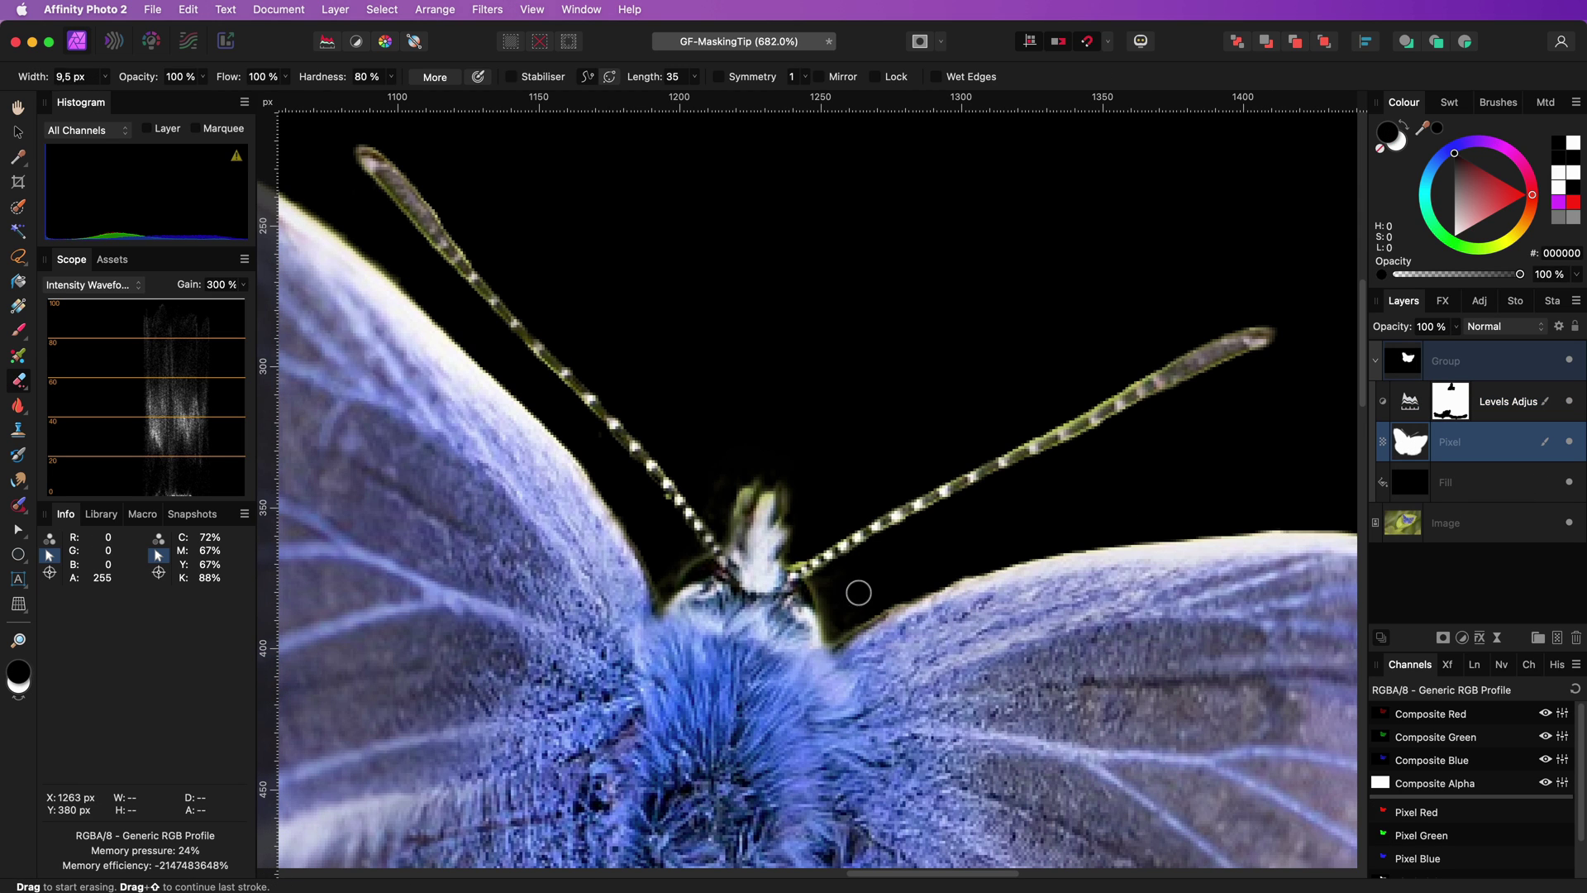
pyautogui.moveTo(833, 633); pyautogui.dragTo(951, 578)
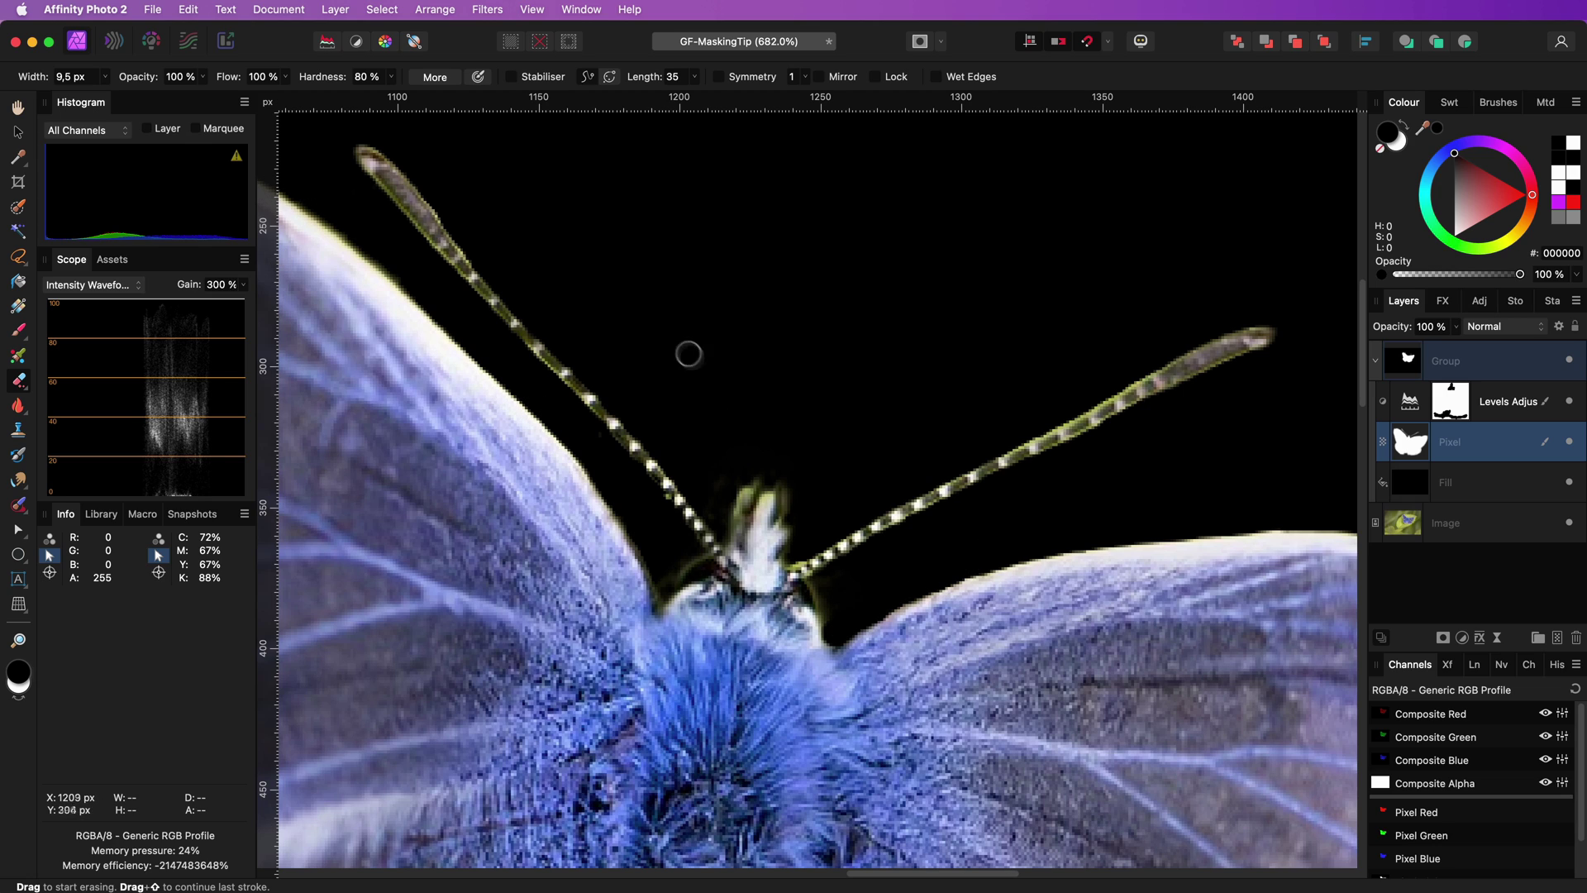
# Duplicate the Multiply group above the image and rasterise the copy to a mask.
pyautogui.moveTo(1042, 553); pyautogui.dragTo(776, 468)
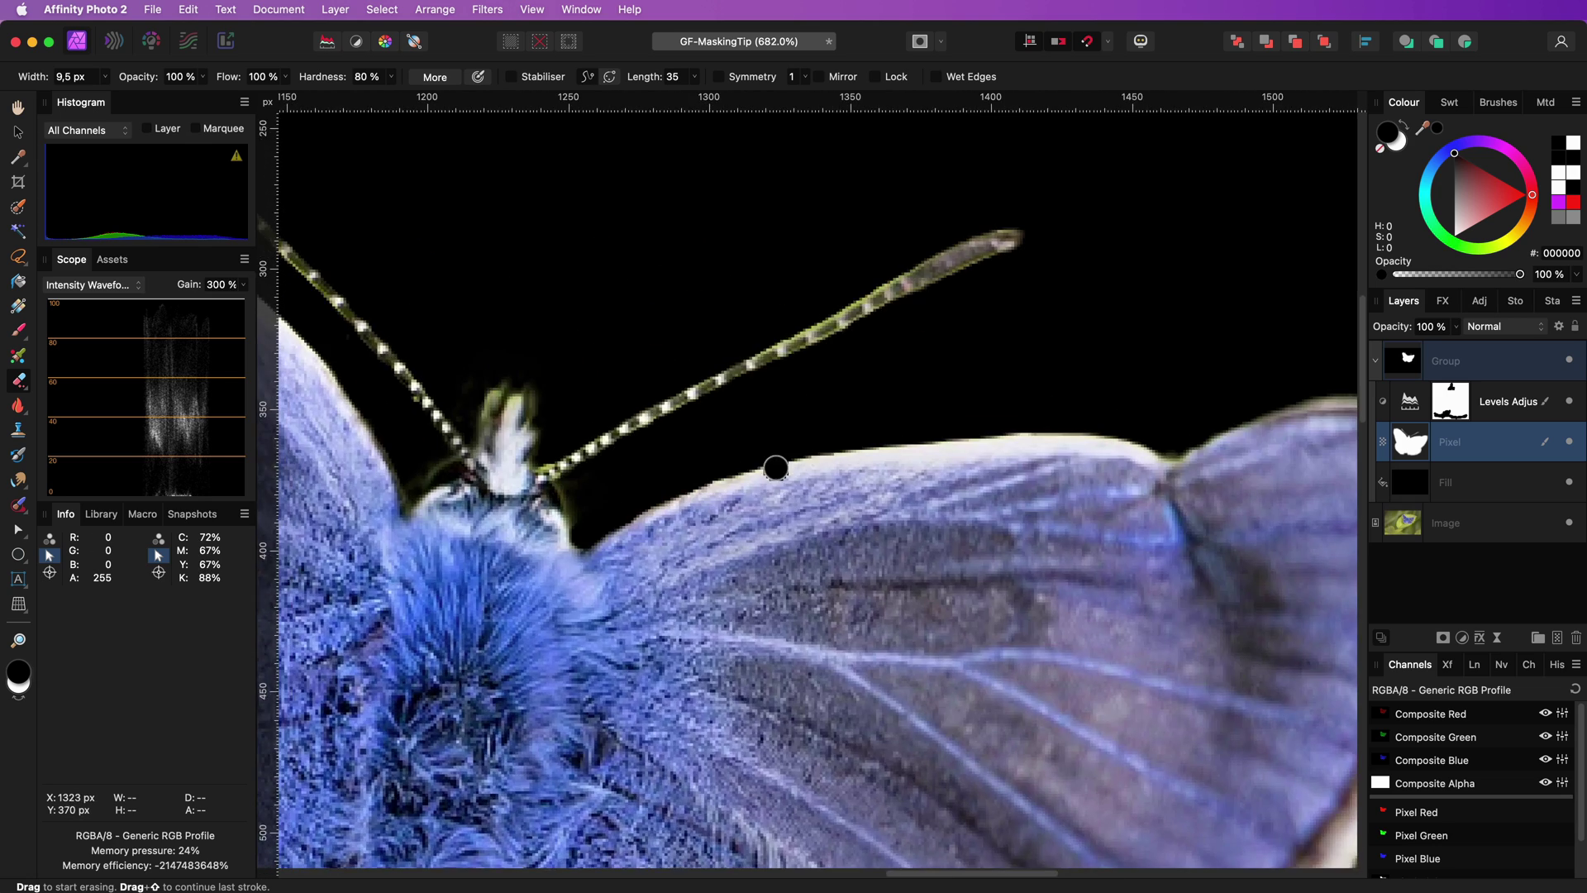
pyautogui.press('super+0')
pyautogui.scroll(5, 964, 388)
pyautogui.moveTo(972, 405)
pyautogui.mouseDown()
pyautogui.moveTo(941, 447)
pyautogui.moveTo(842, 460)
pyautogui.mouseUp()
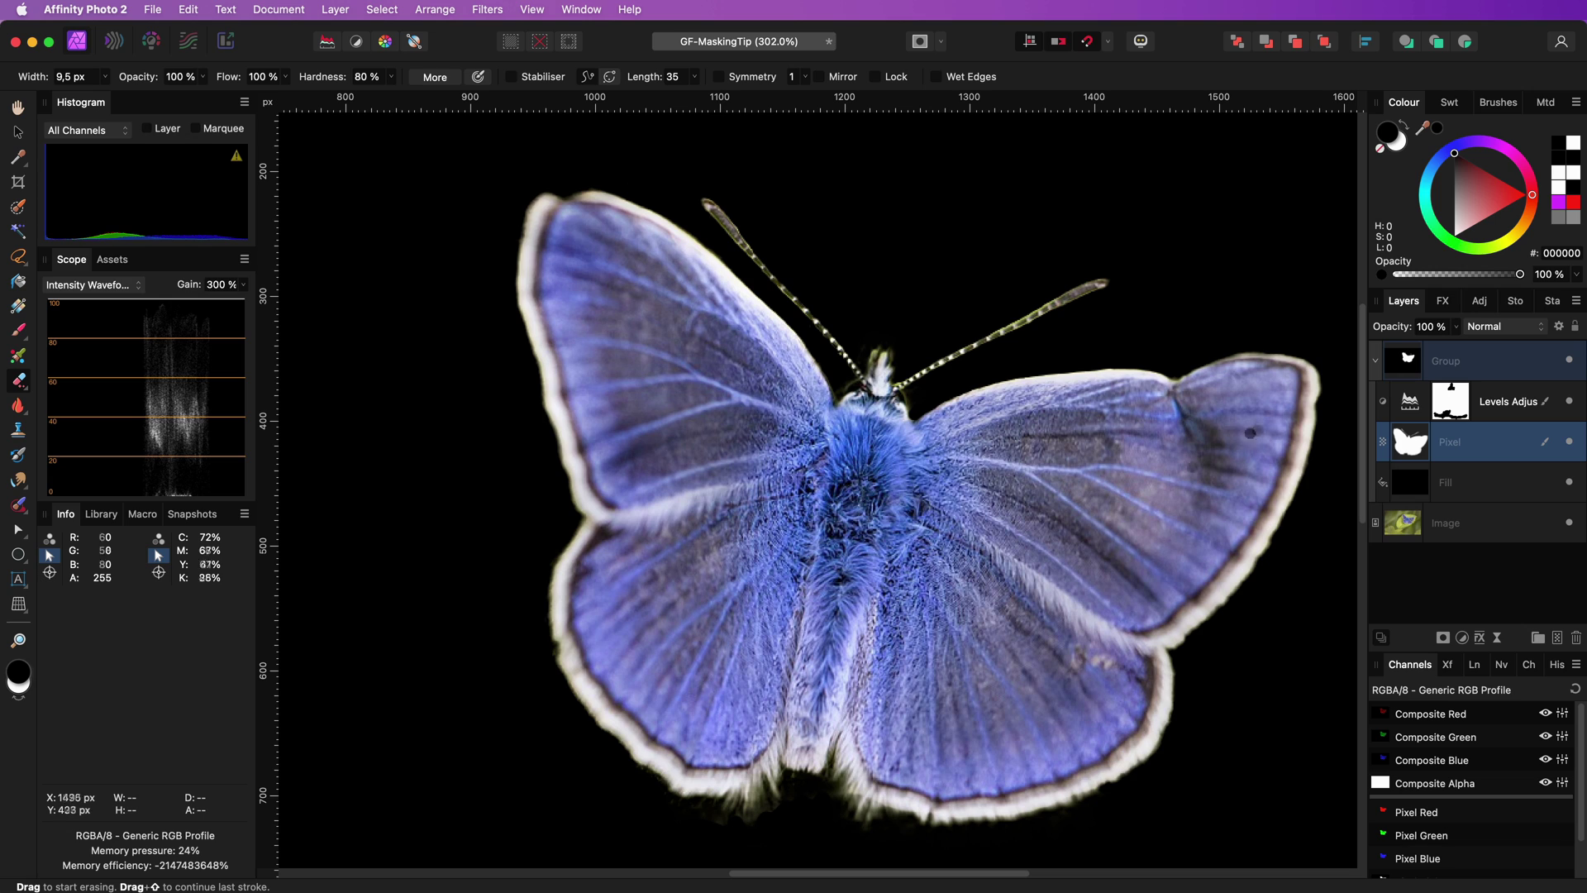
pyautogui.click(1377, 364)
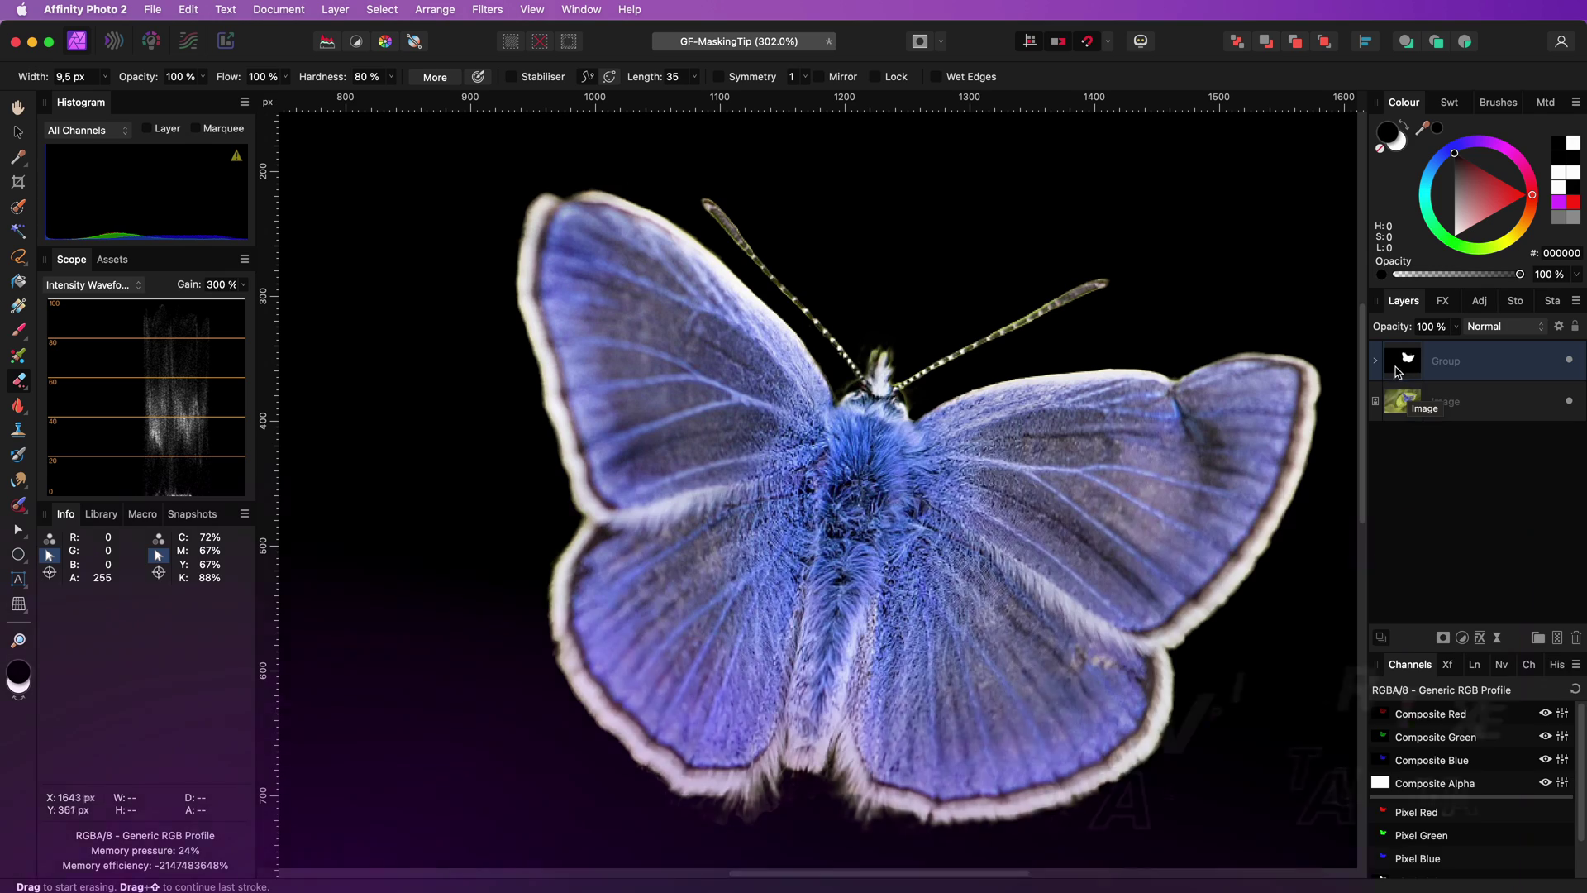
pyautogui.click(1394, 370)
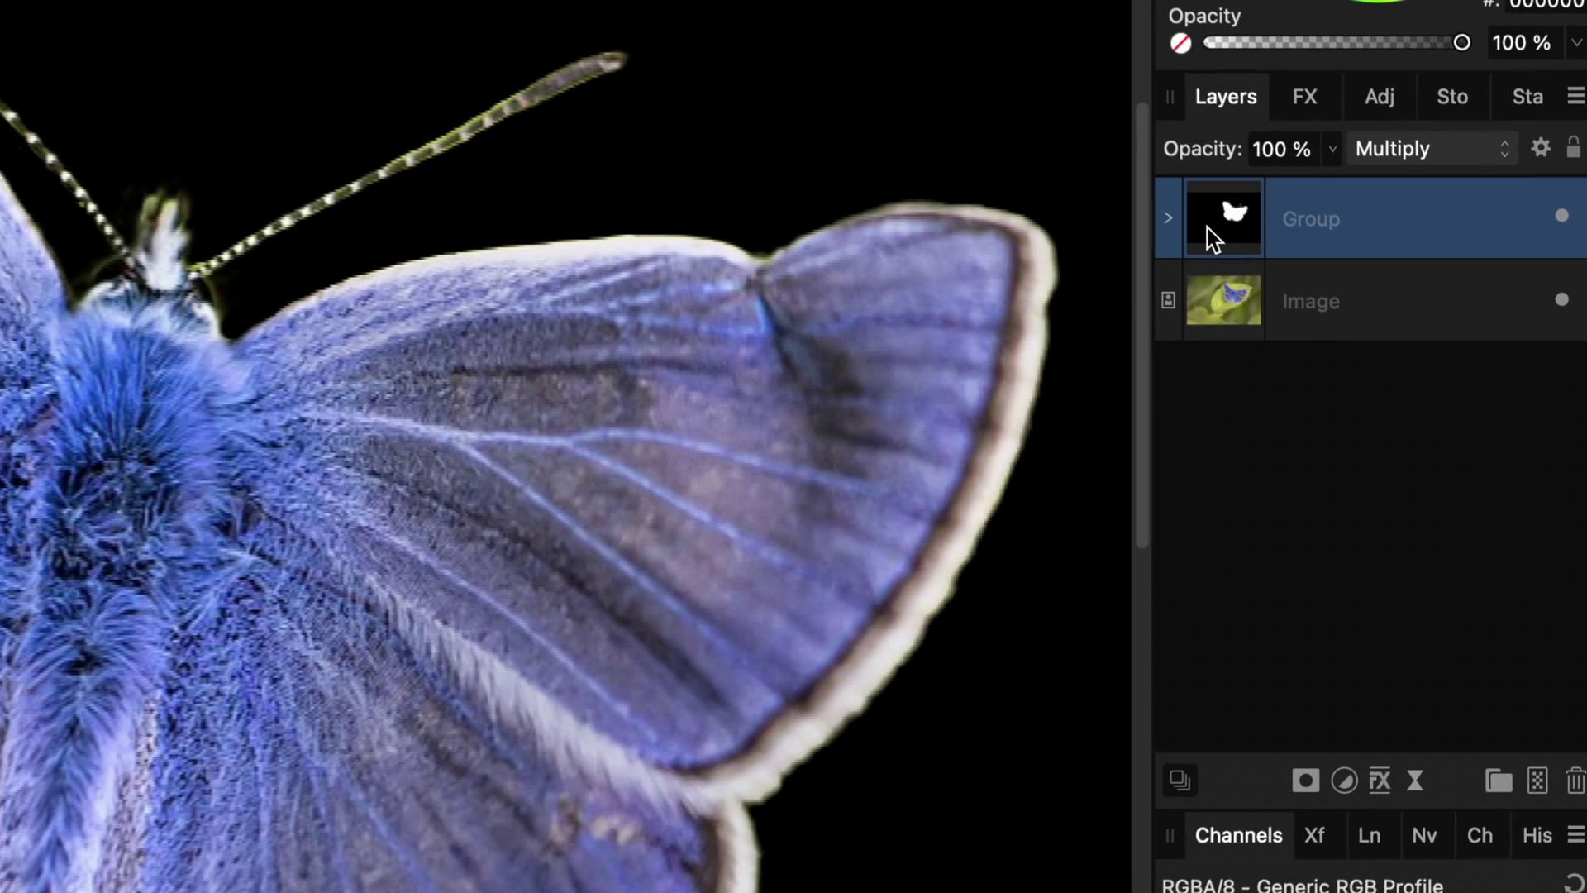
pyautogui.press('super+j')
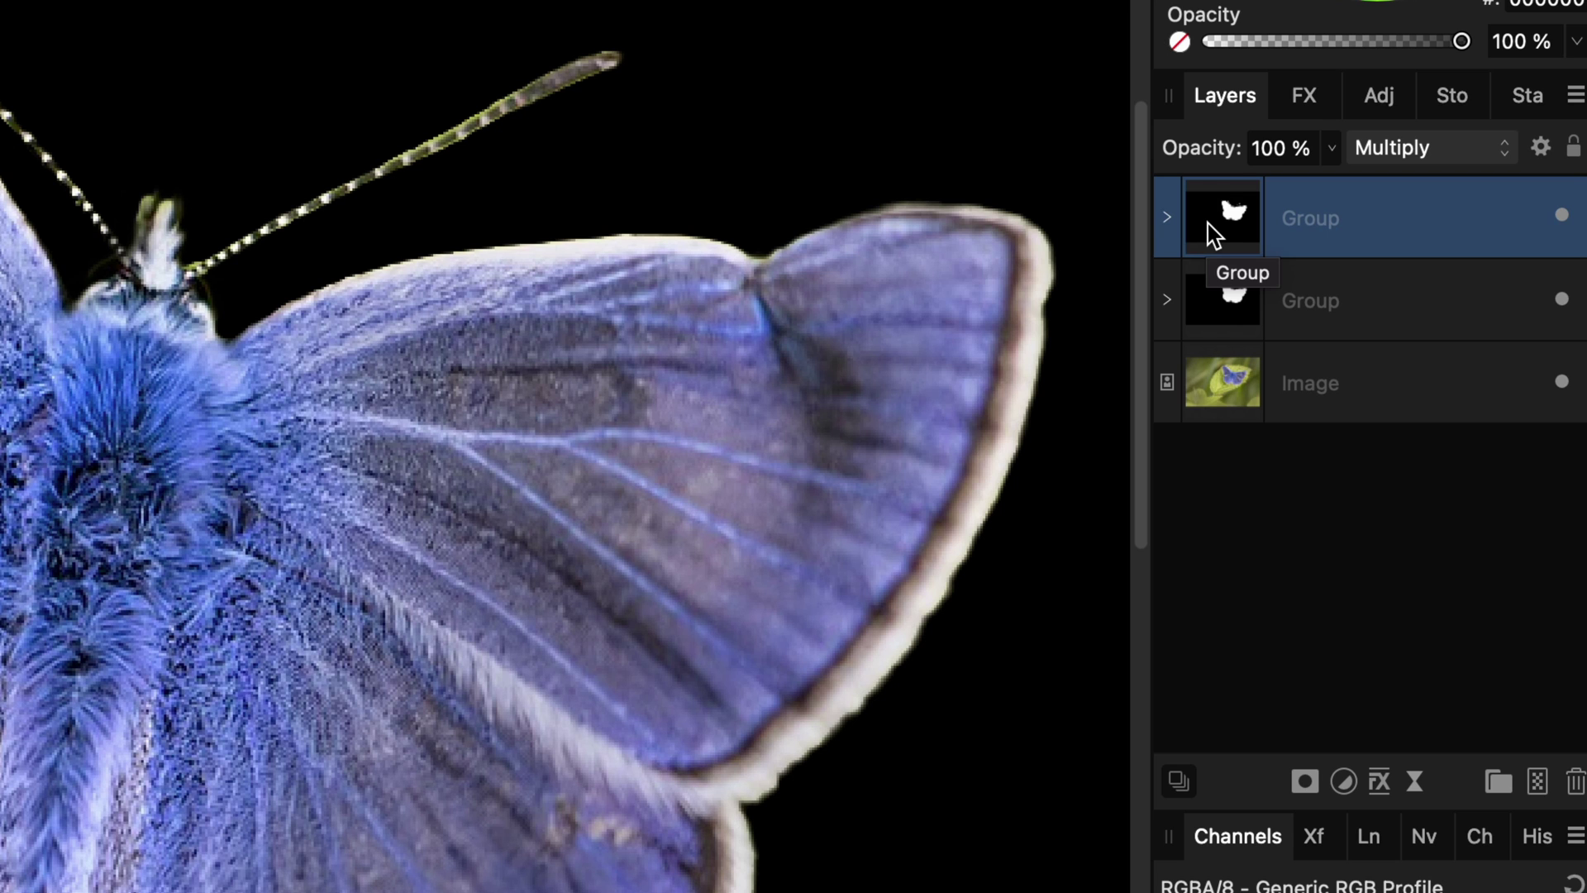
pyautogui.rightClick(1207, 223)
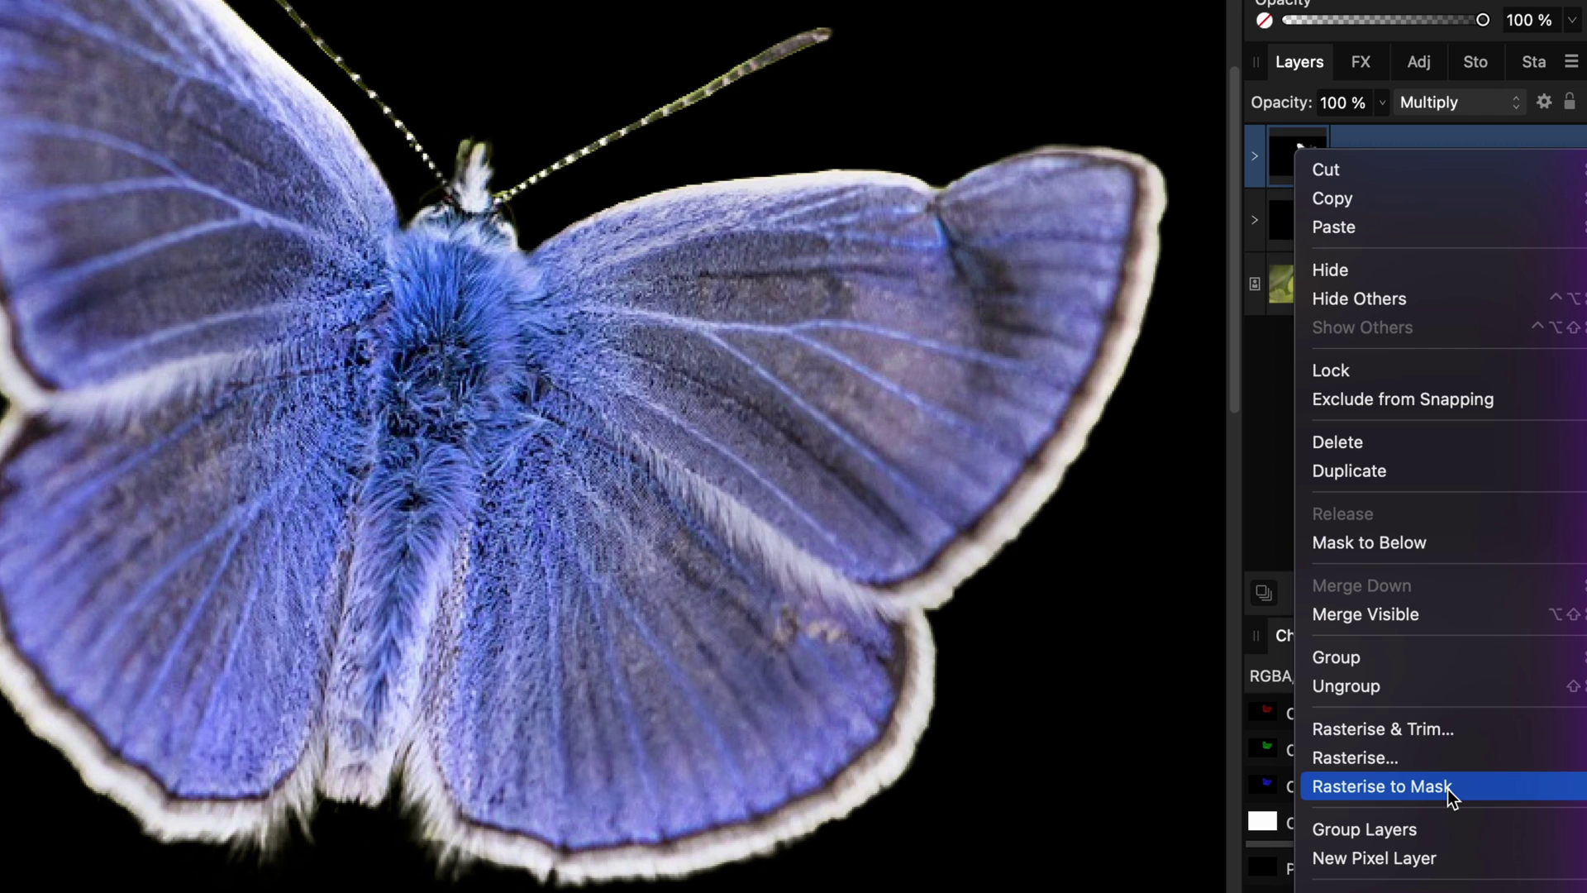
pyautogui.click(1448, 789)
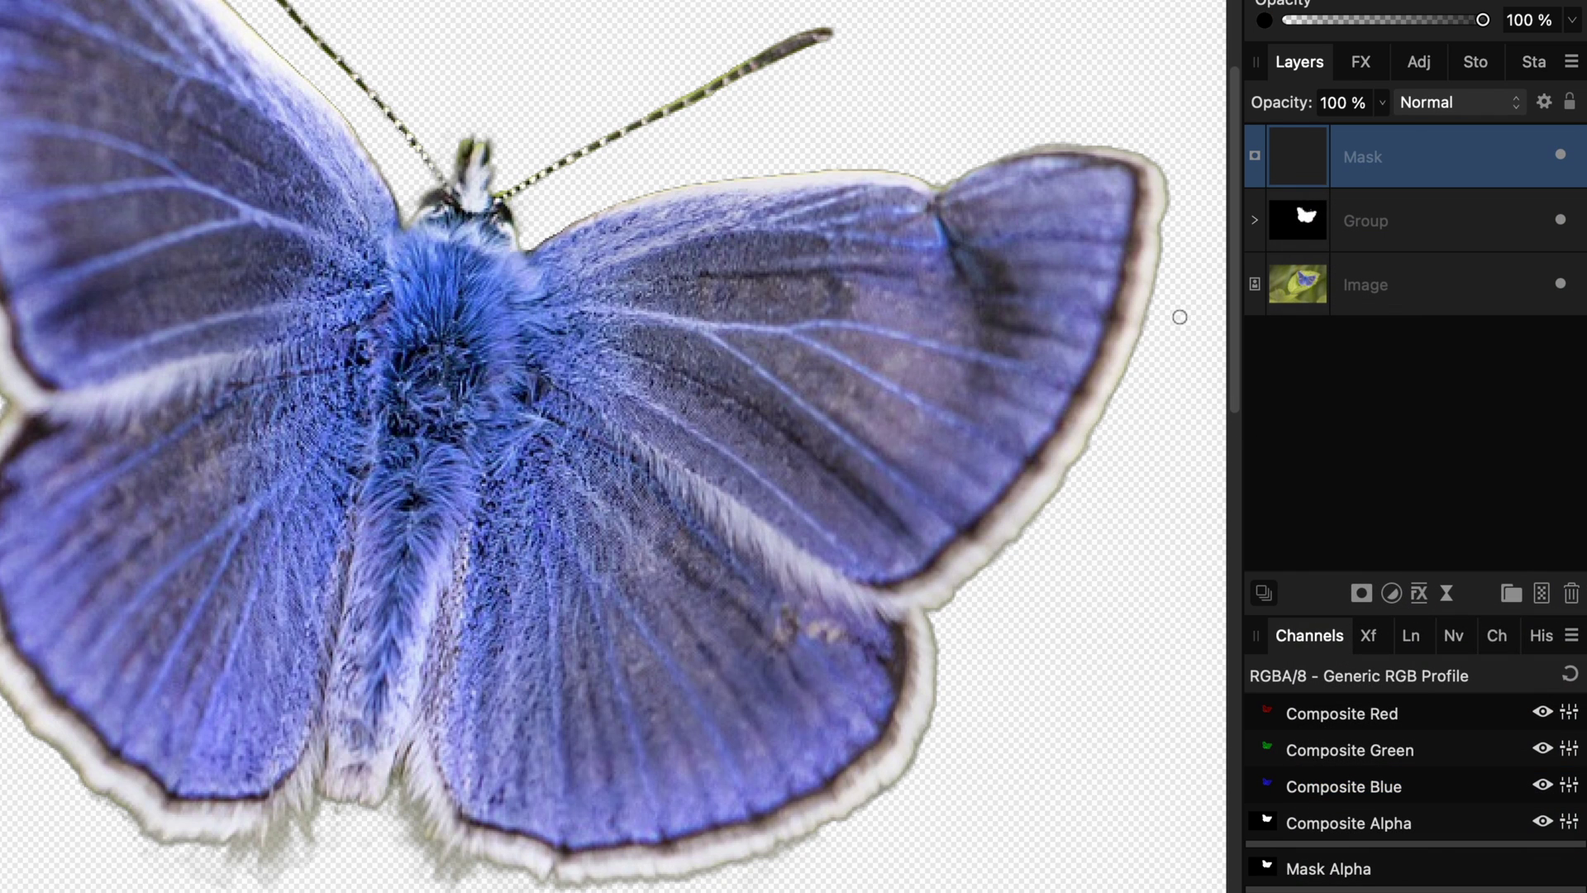
# Hide the original Multiply group, check the new mask on its own, and apply it to the Image layer.
pyautogui.click(1561, 220)
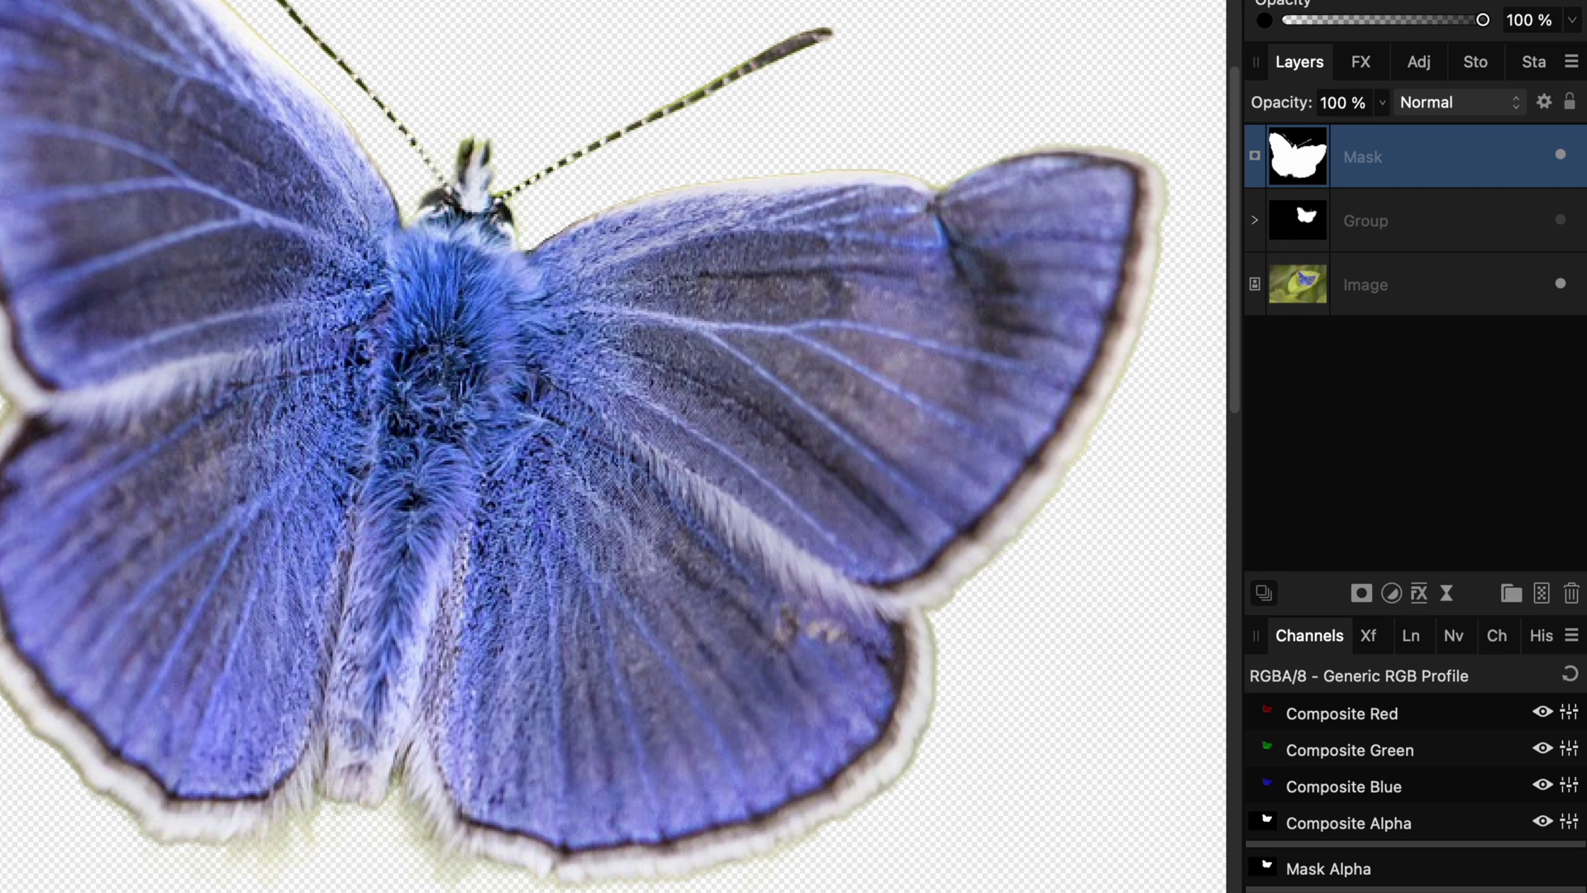
pyautogui.keyDown('alt'); pyautogui.click(1302, 157); pyautogui.keyUp('alt')
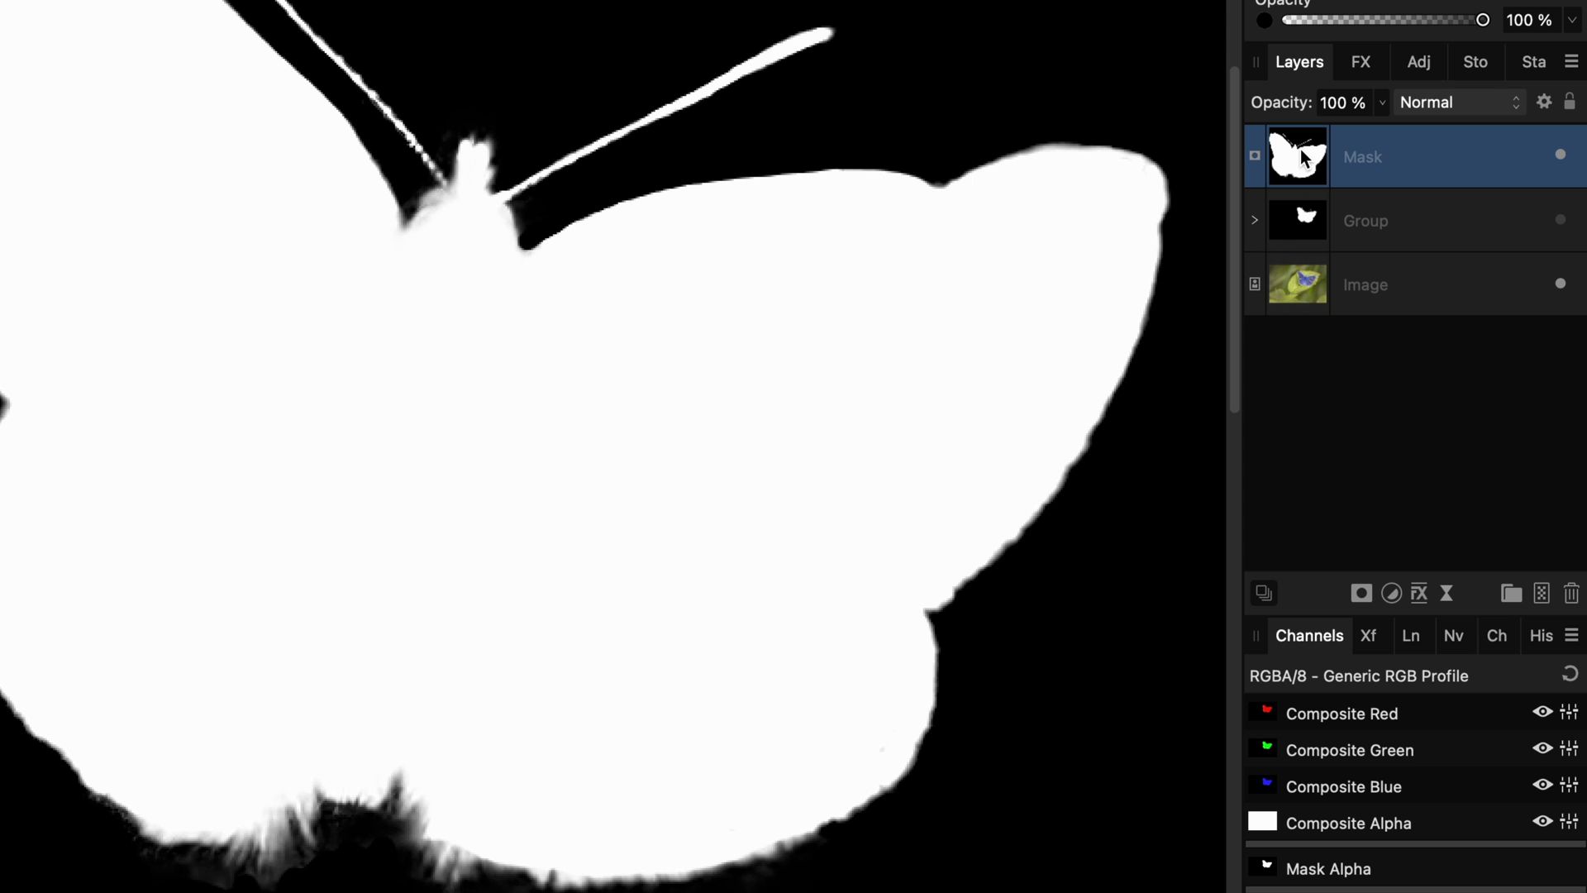
pyautogui.keyDown('alt'); pyautogui.click(1301, 151); pyautogui.keyUp('alt')
pyautogui.moveTo(1301, 157); pyautogui.dragTo(1300, 289)
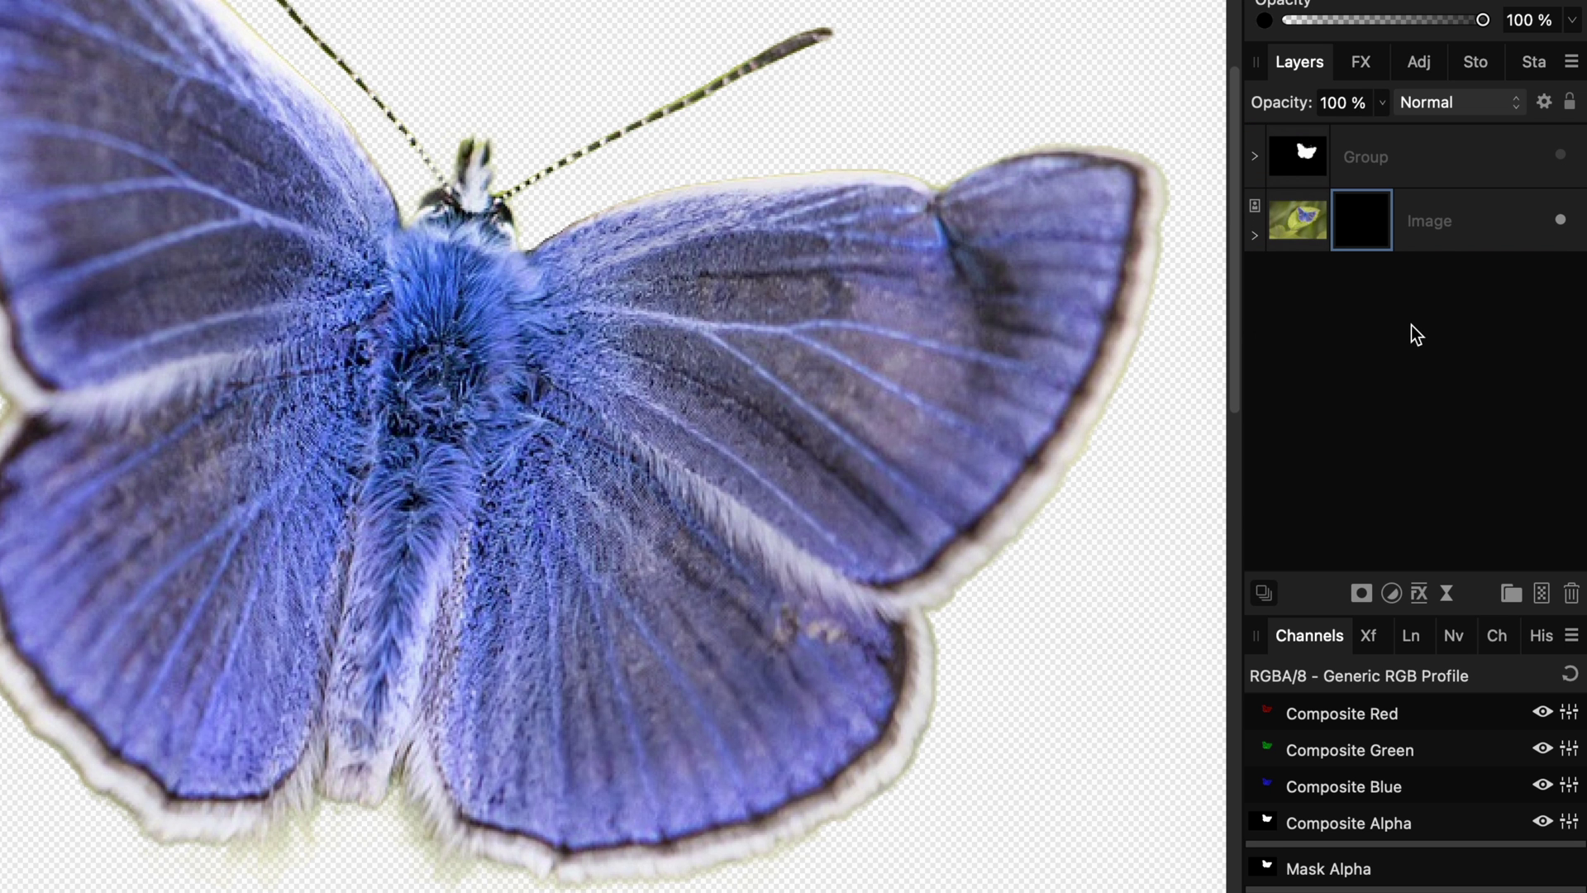
# Add a fill layer coloured purple (CE00FF) and place it beneath the masked butterfly image.
pyautogui.click(1274, 229)
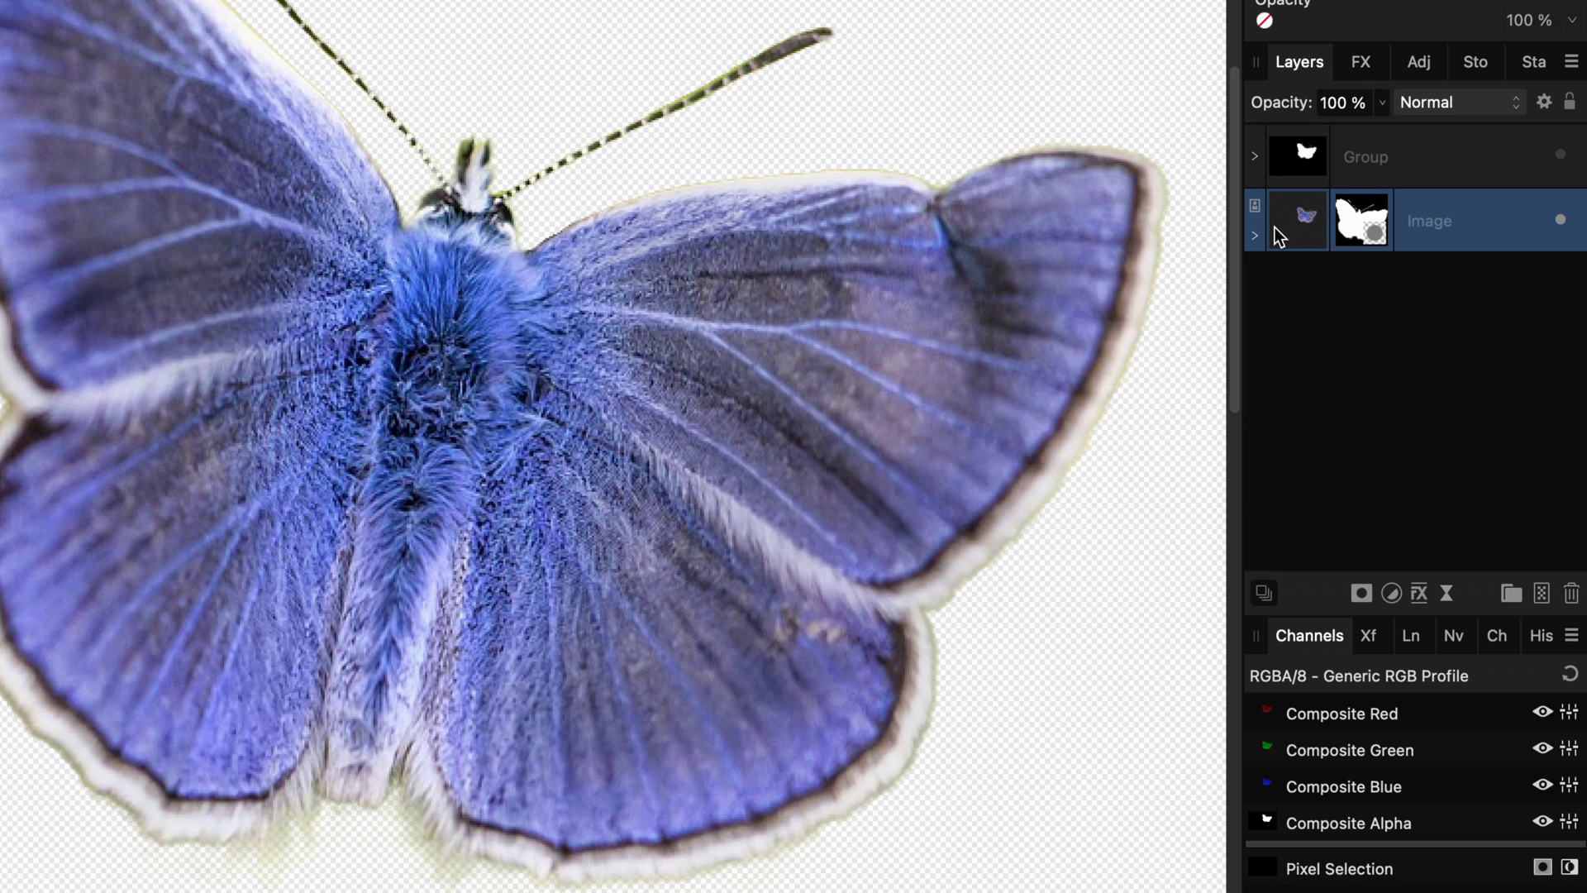
pyautogui.press('super+shift+f')
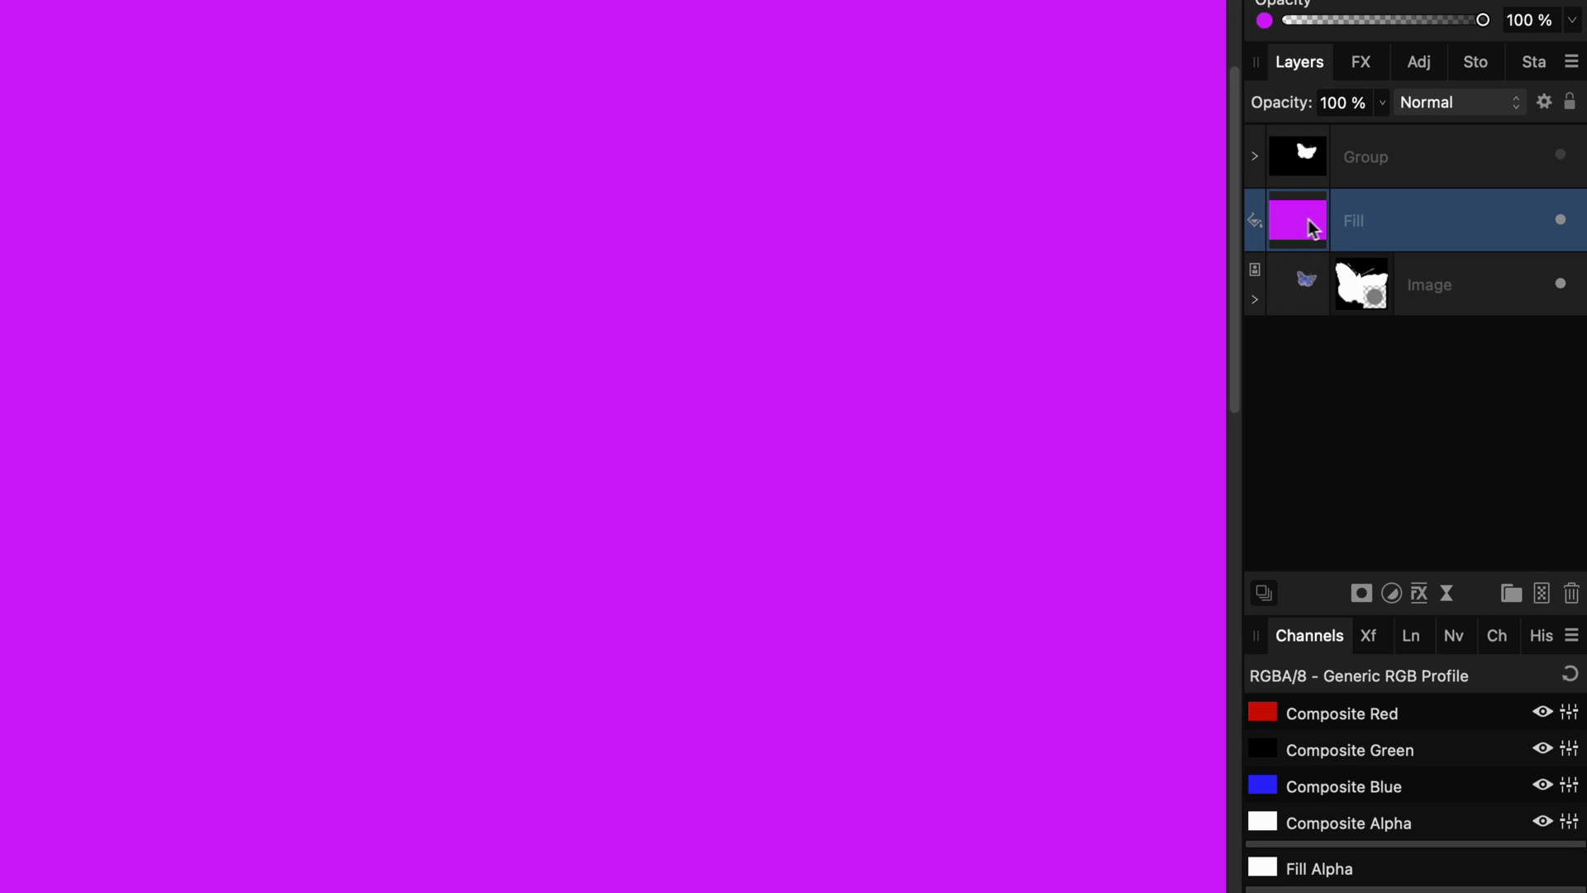
pyautogui.moveTo(1314, 229); pyautogui.dragTo(1326, 344)
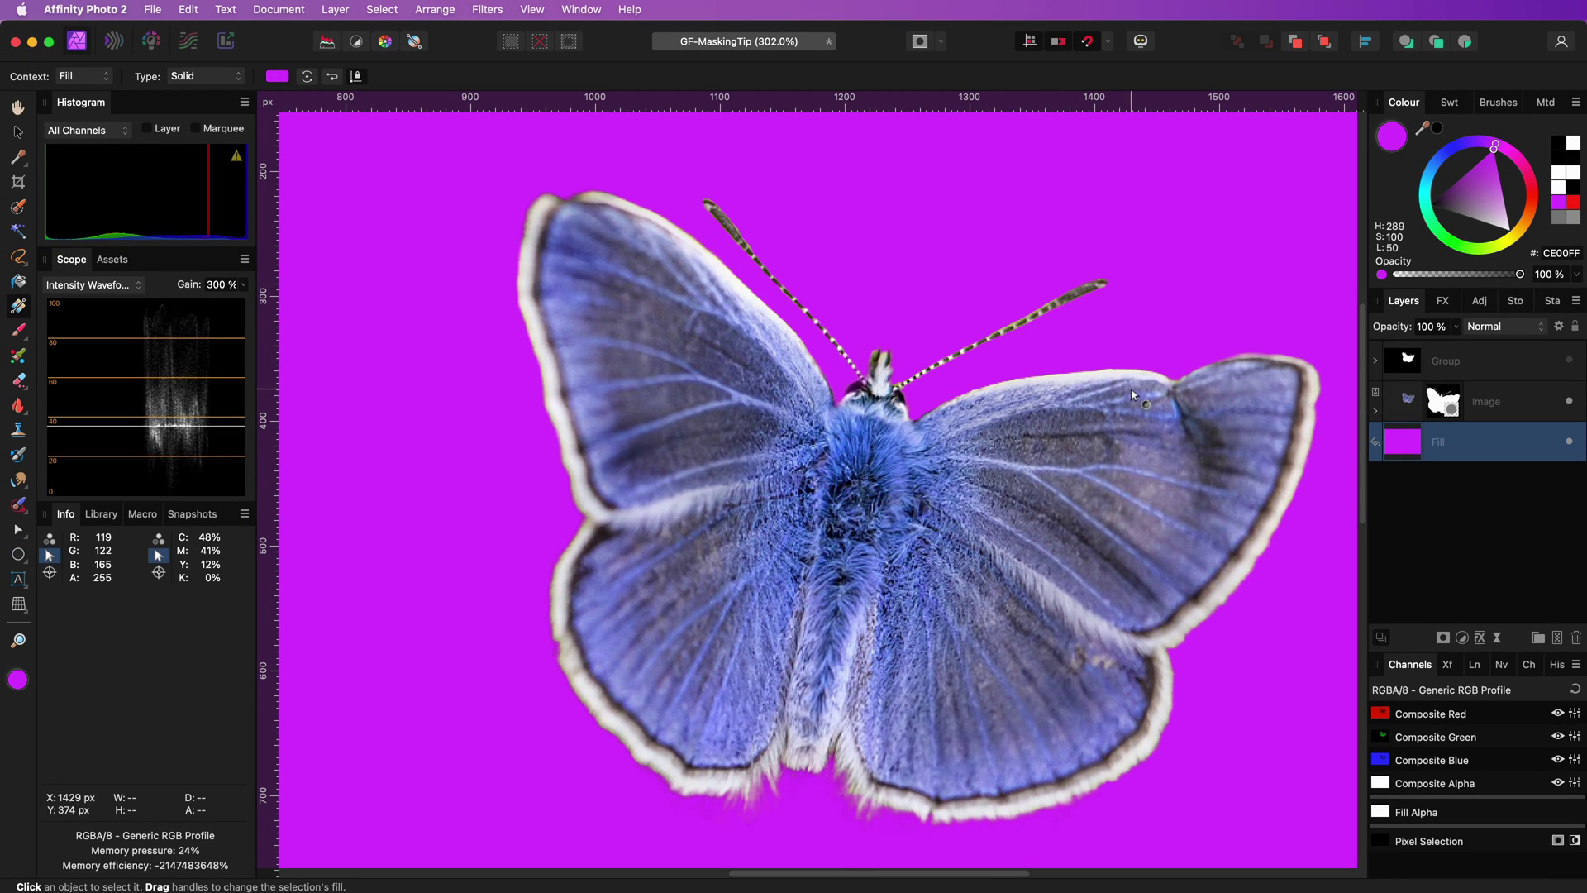
# Add an HSL adjustment inside the Image layer and retarget its green range to the yellowish tint sampled from the lower fur fringe.
pyautogui.moveTo(1109, 409); pyautogui.dragTo(1045, 395)
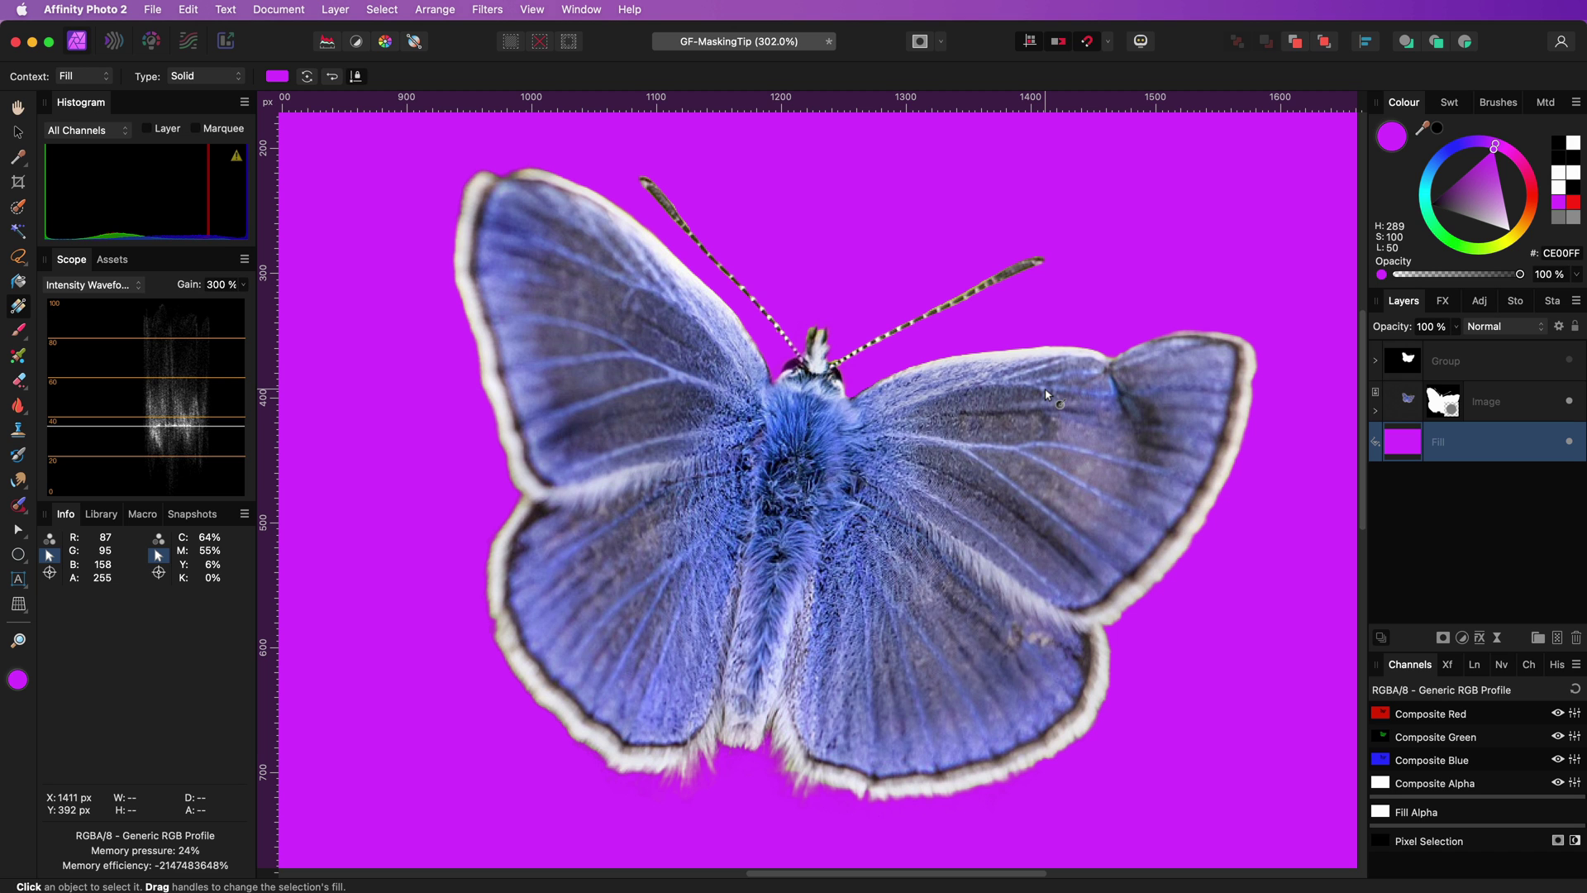
pyautogui.click(1461, 637)
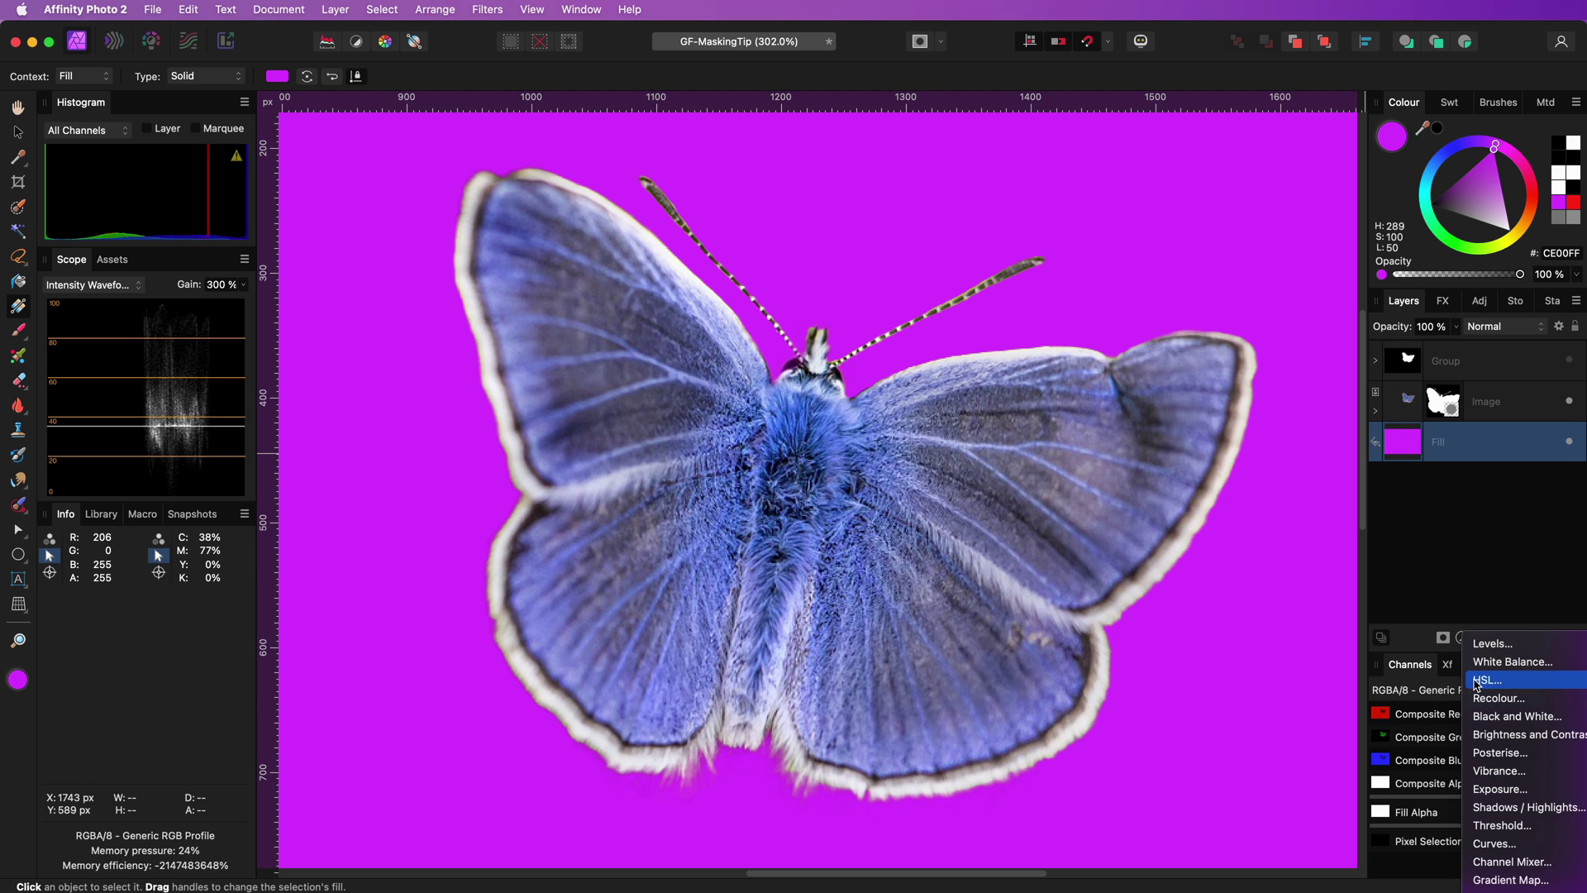
pyautogui.click(1488, 679)
pyautogui.scroll(5, 581, 739)
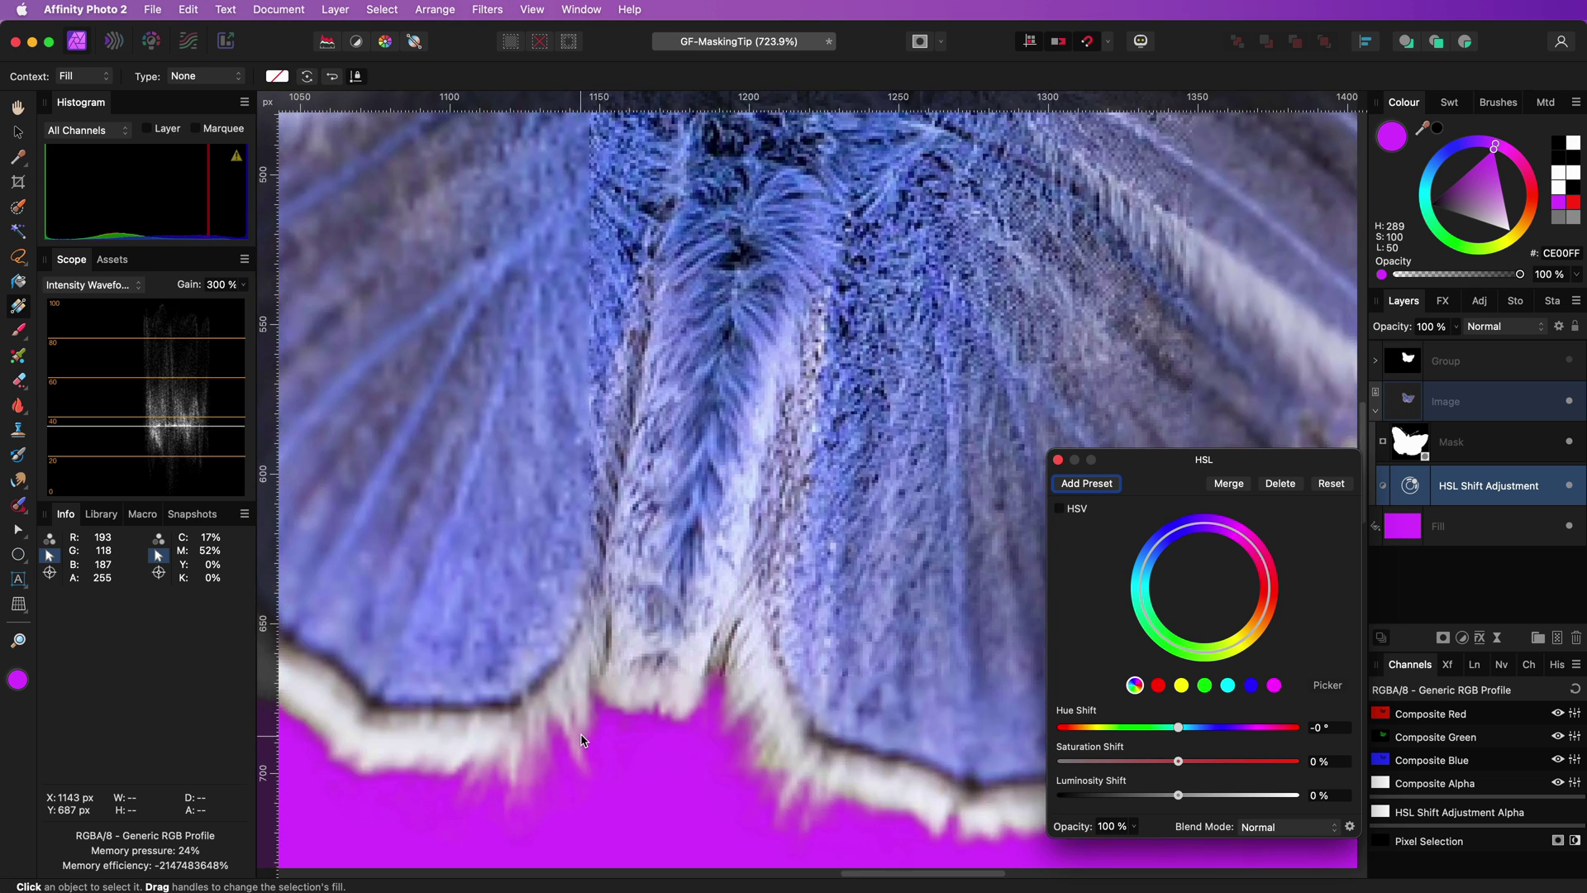
pyautogui.scroll(2, 581, 739)
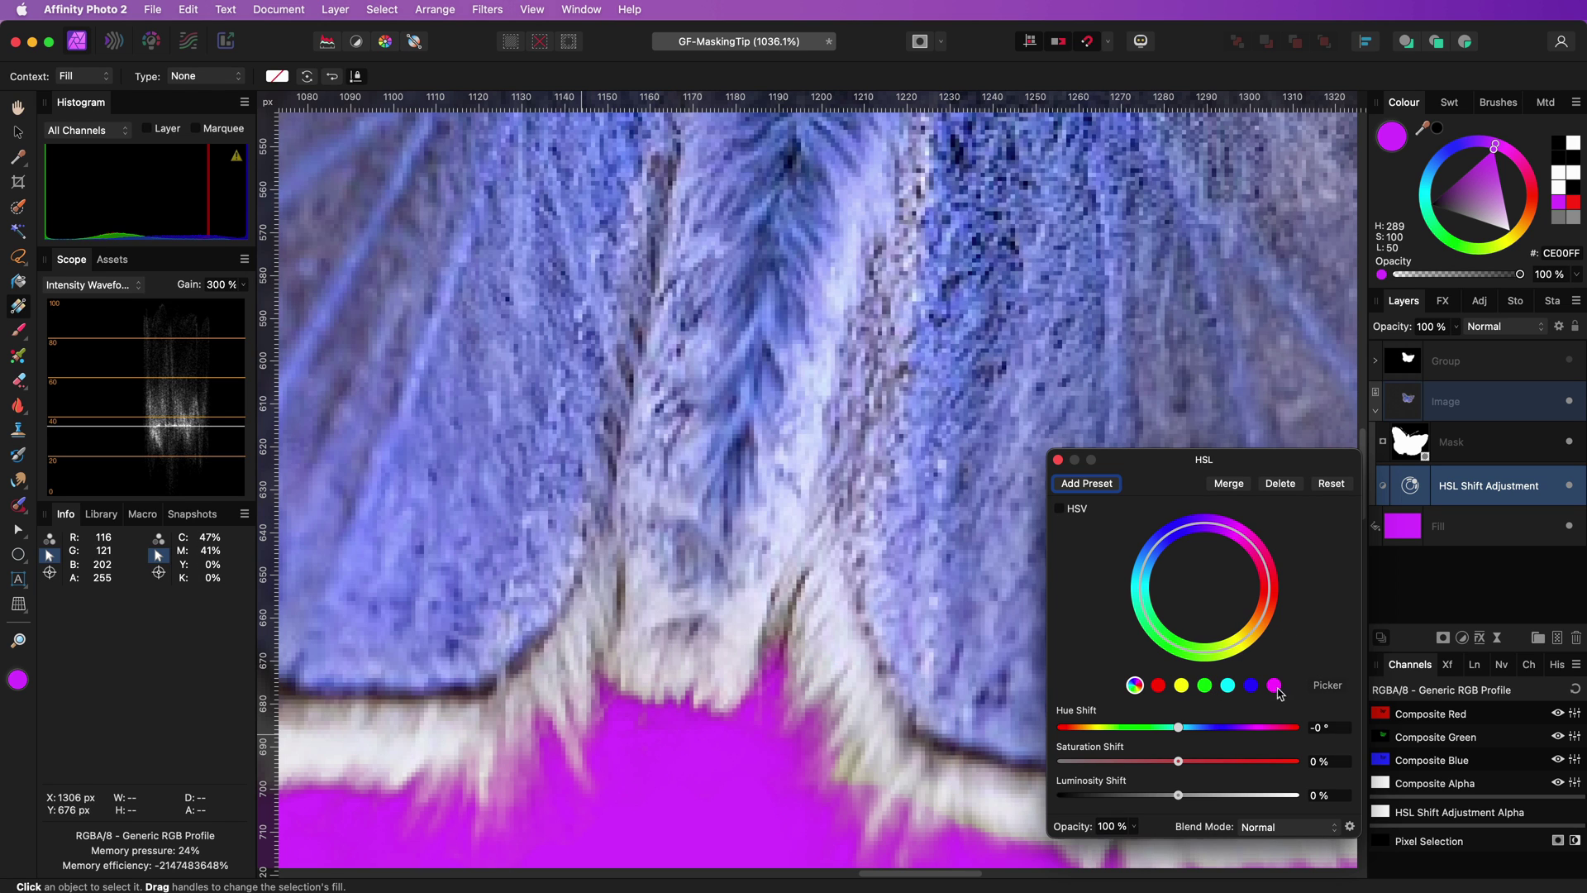
pyautogui.click(1204, 685)
pyautogui.click(1326, 685)
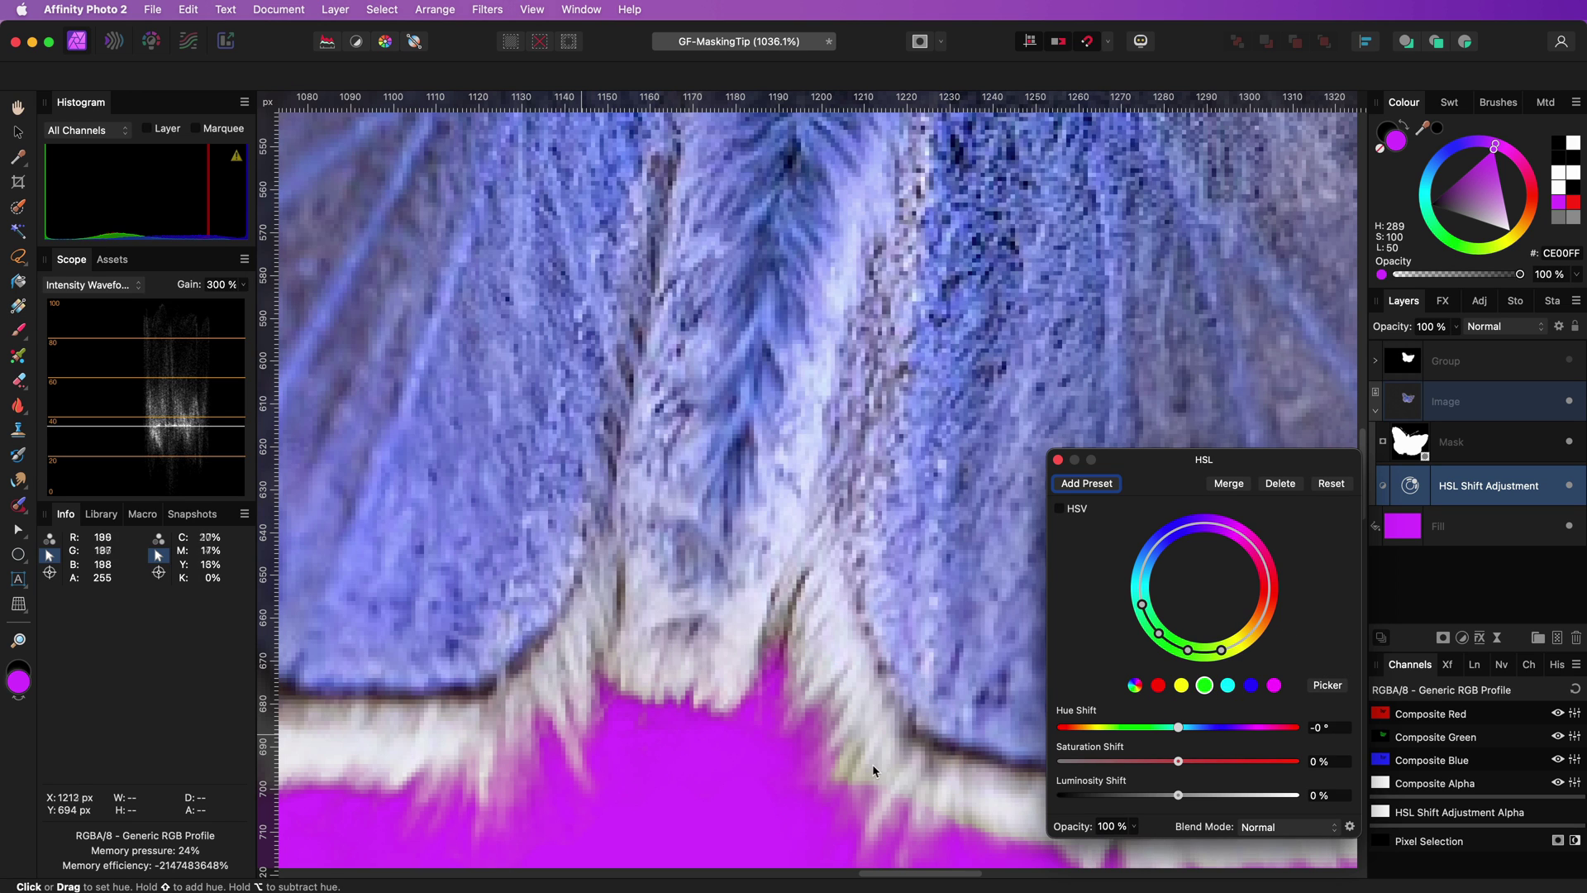
pyautogui.click(844, 761)
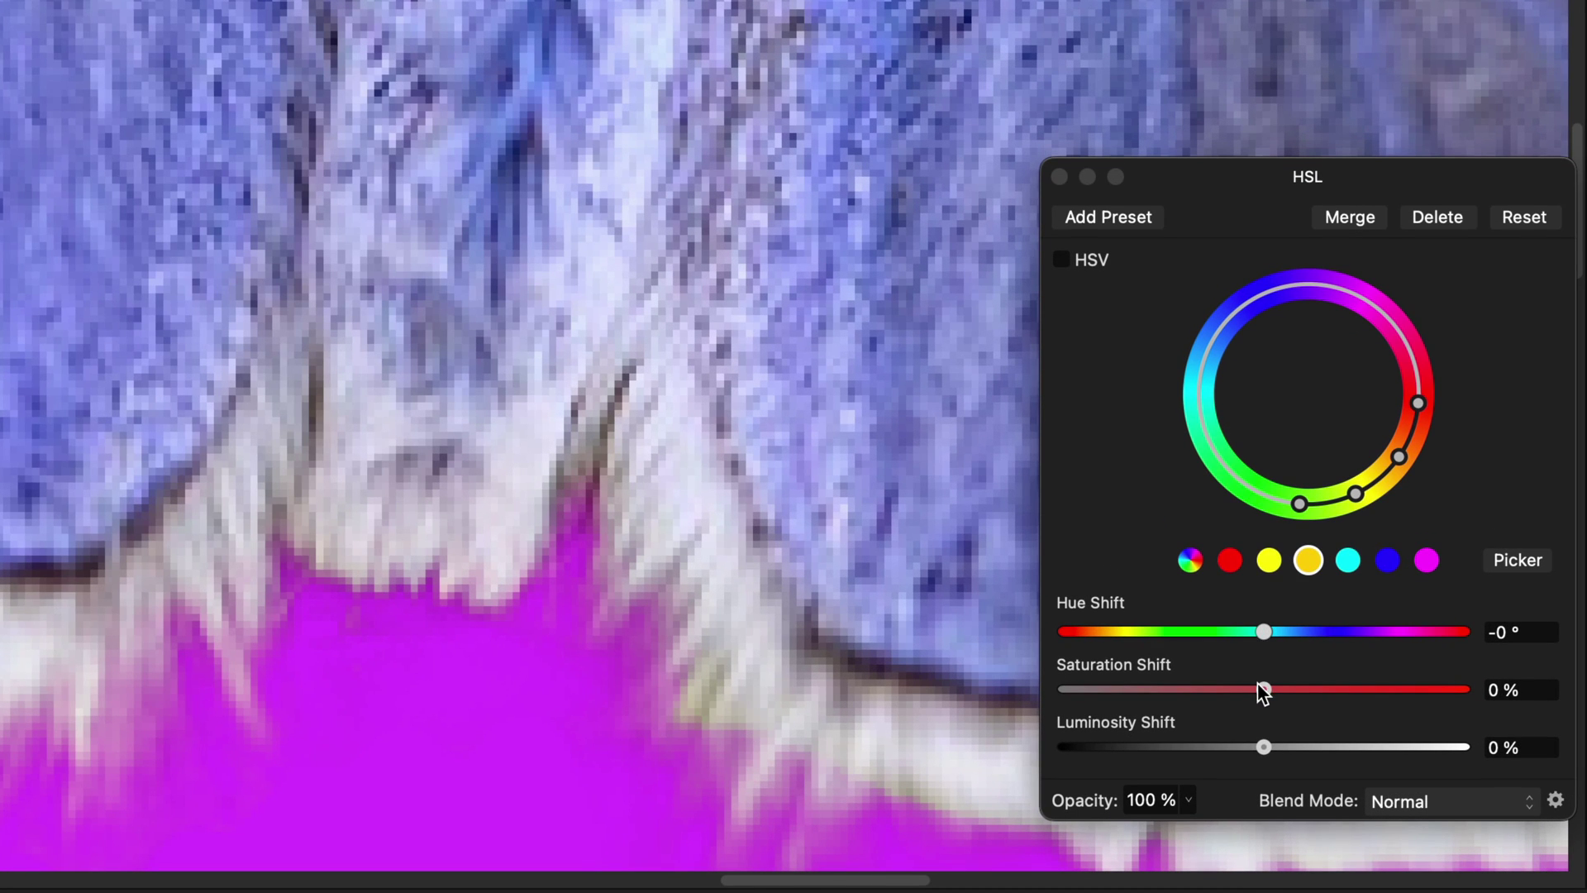
# Set the sampled colour range's Saturation Shift to -48% and Luminosity Shift to 6%, and close the HSL settings.
pyautogui.moveTo(1257, 683); pyautogui.dragTo(1156, 694)
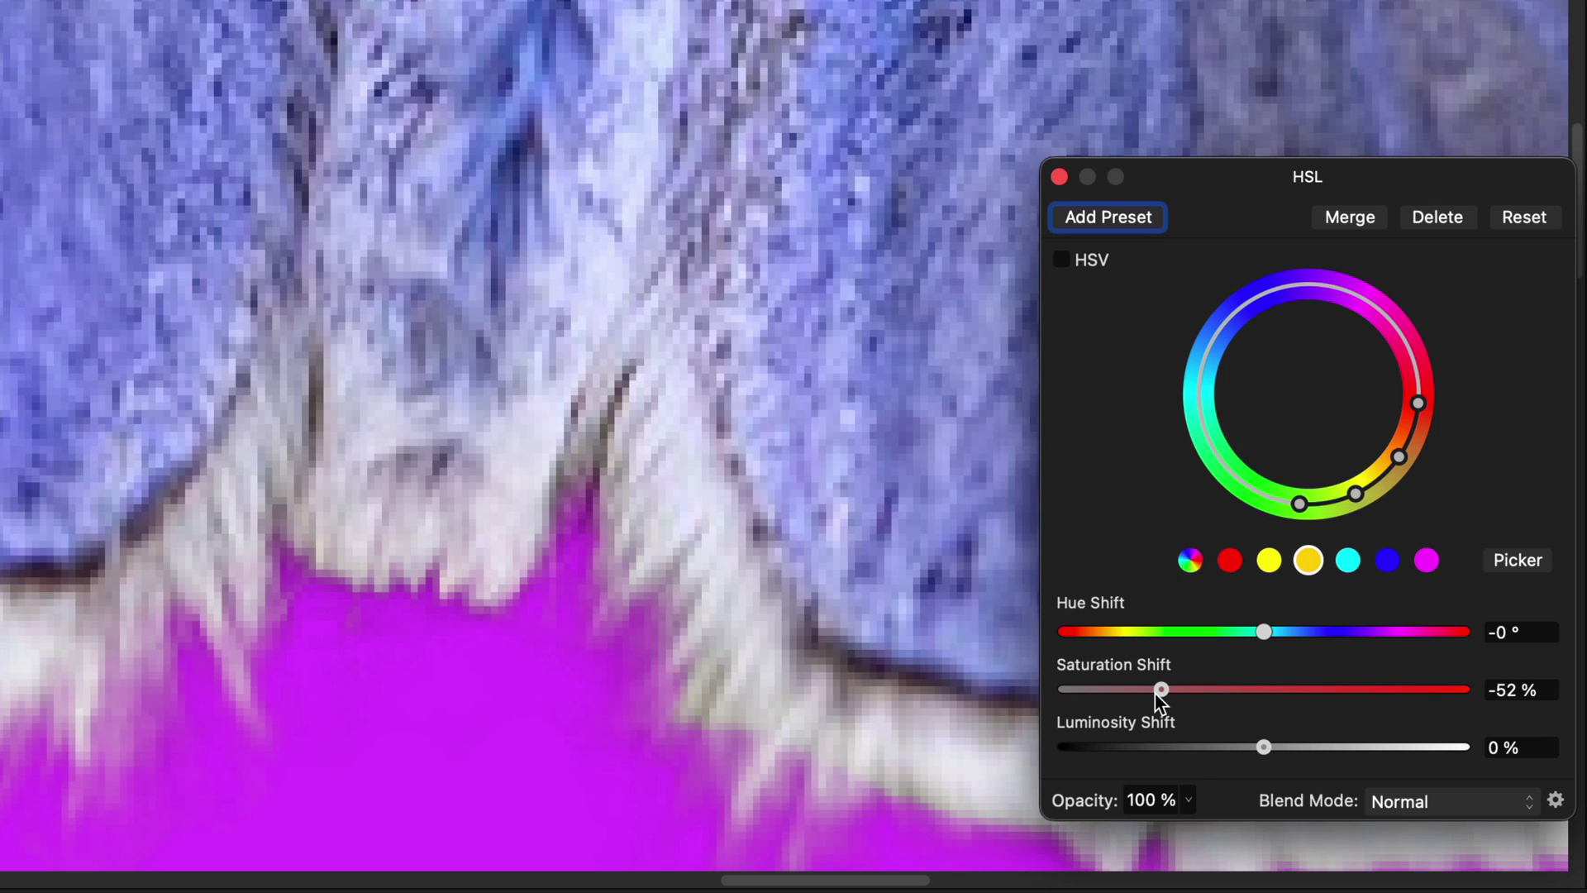
pyautogui.scroll(-10, 743, 538)
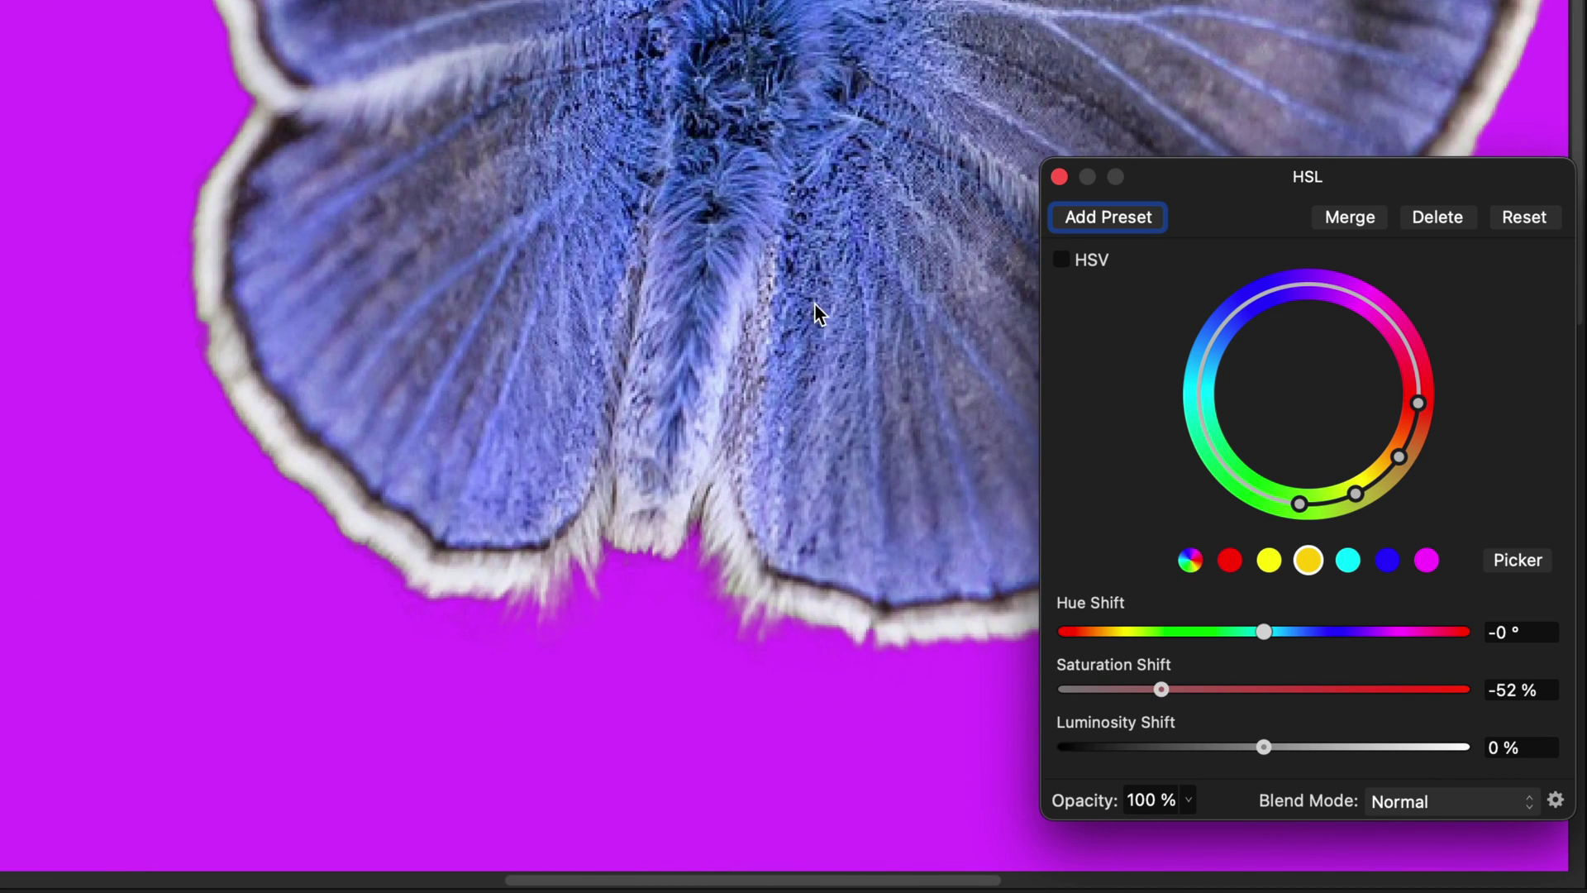
pyautogui.scroll(-5, 607, 481)
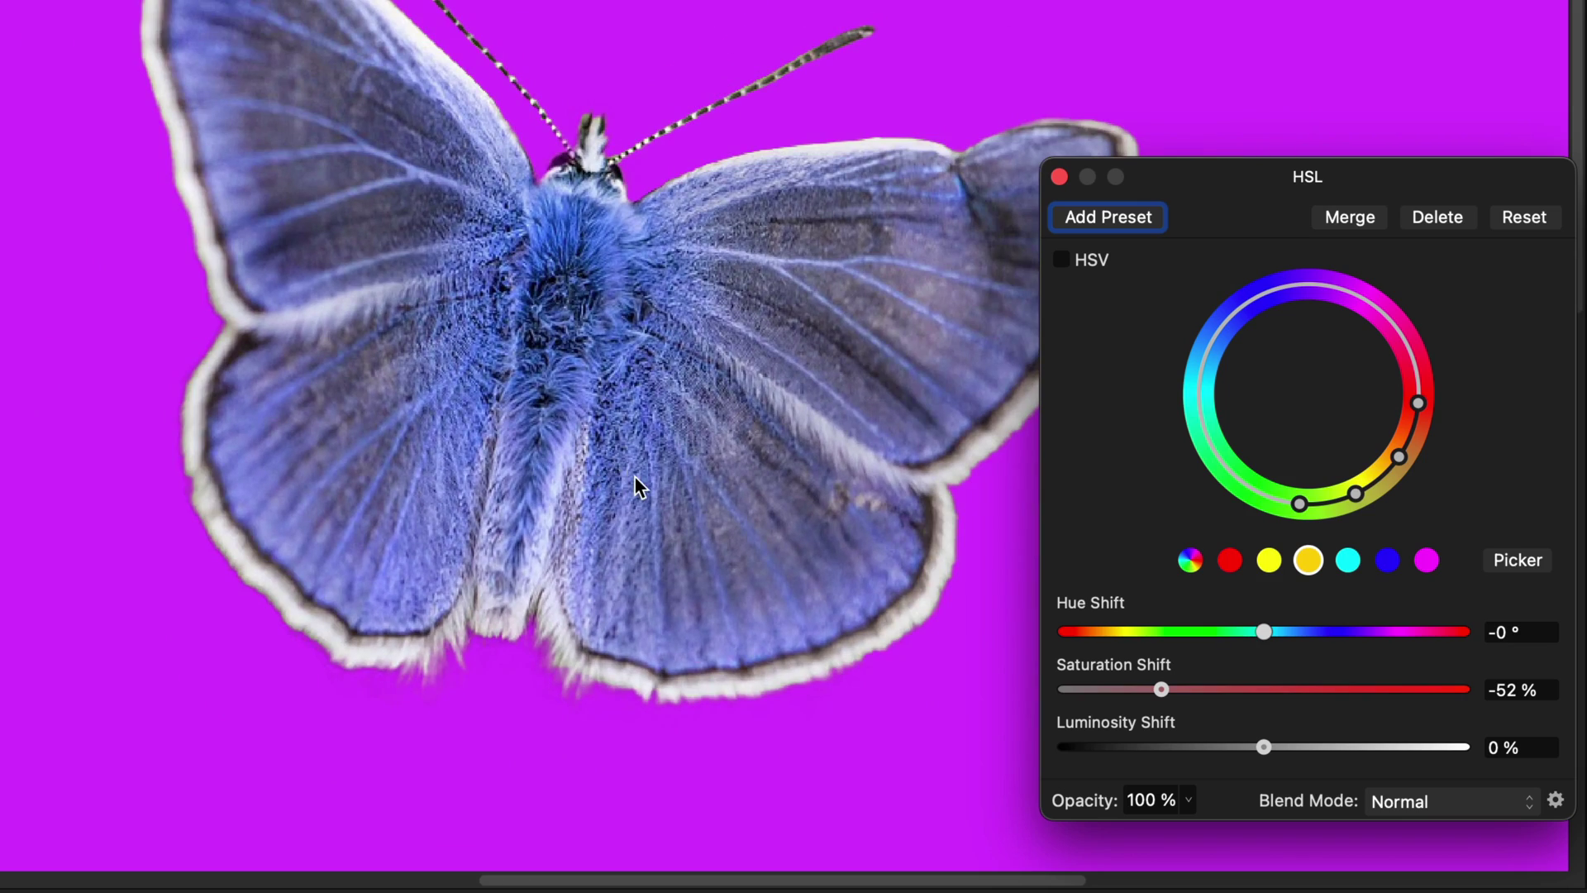
pyautogui.scroll(-3, 637, 486)
pyautogui.hscroll(3, 637, 486)
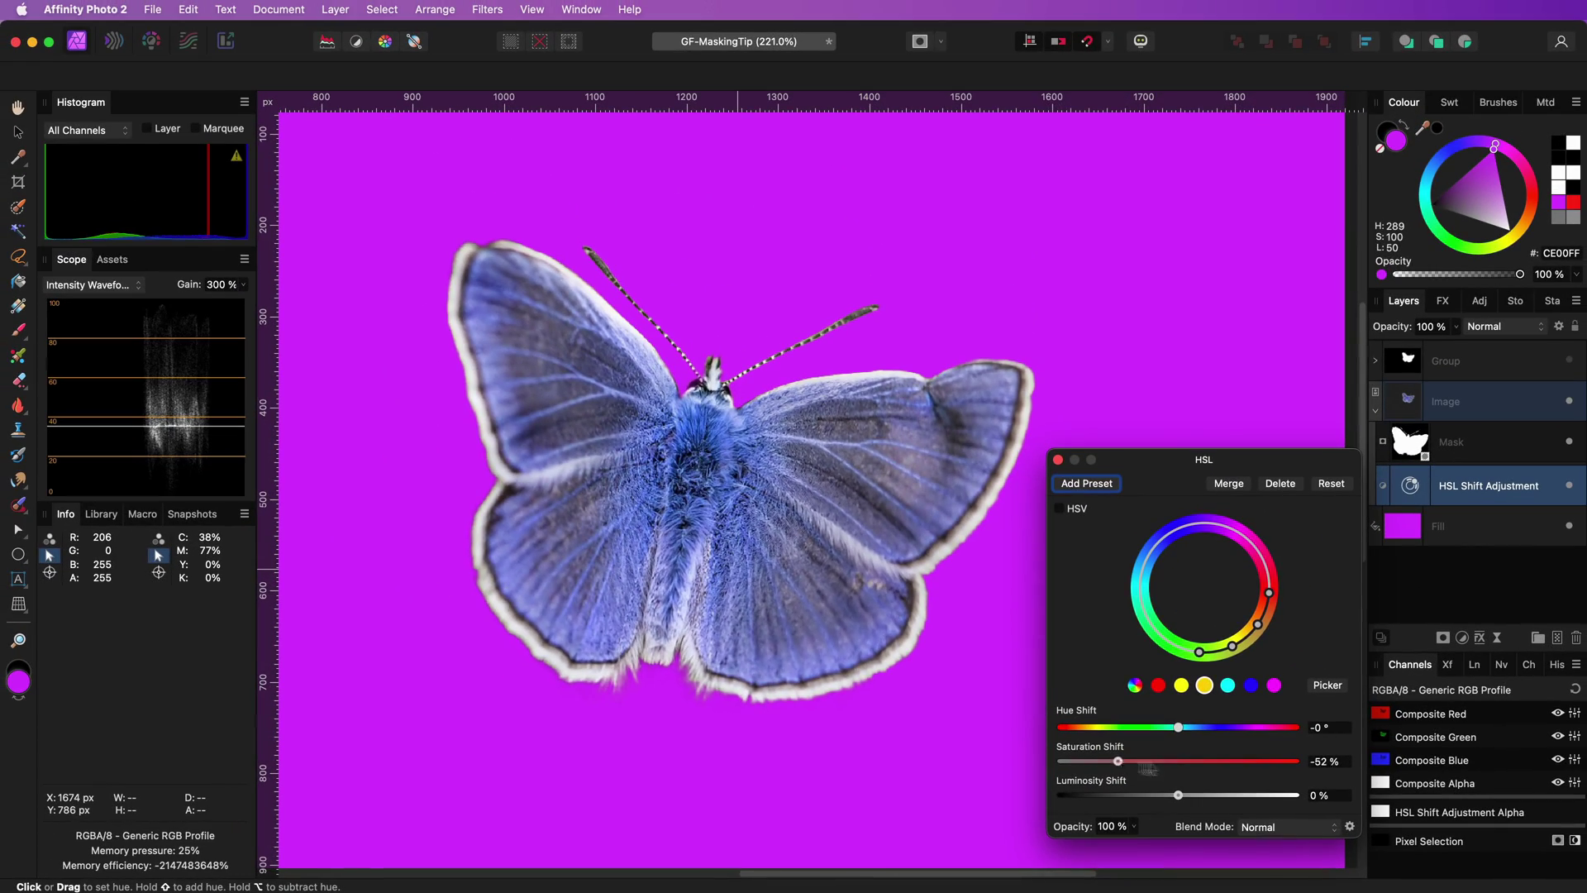
pyautogui.moveTo(1161, 688); pyautogui.dragTo(1455, 699)
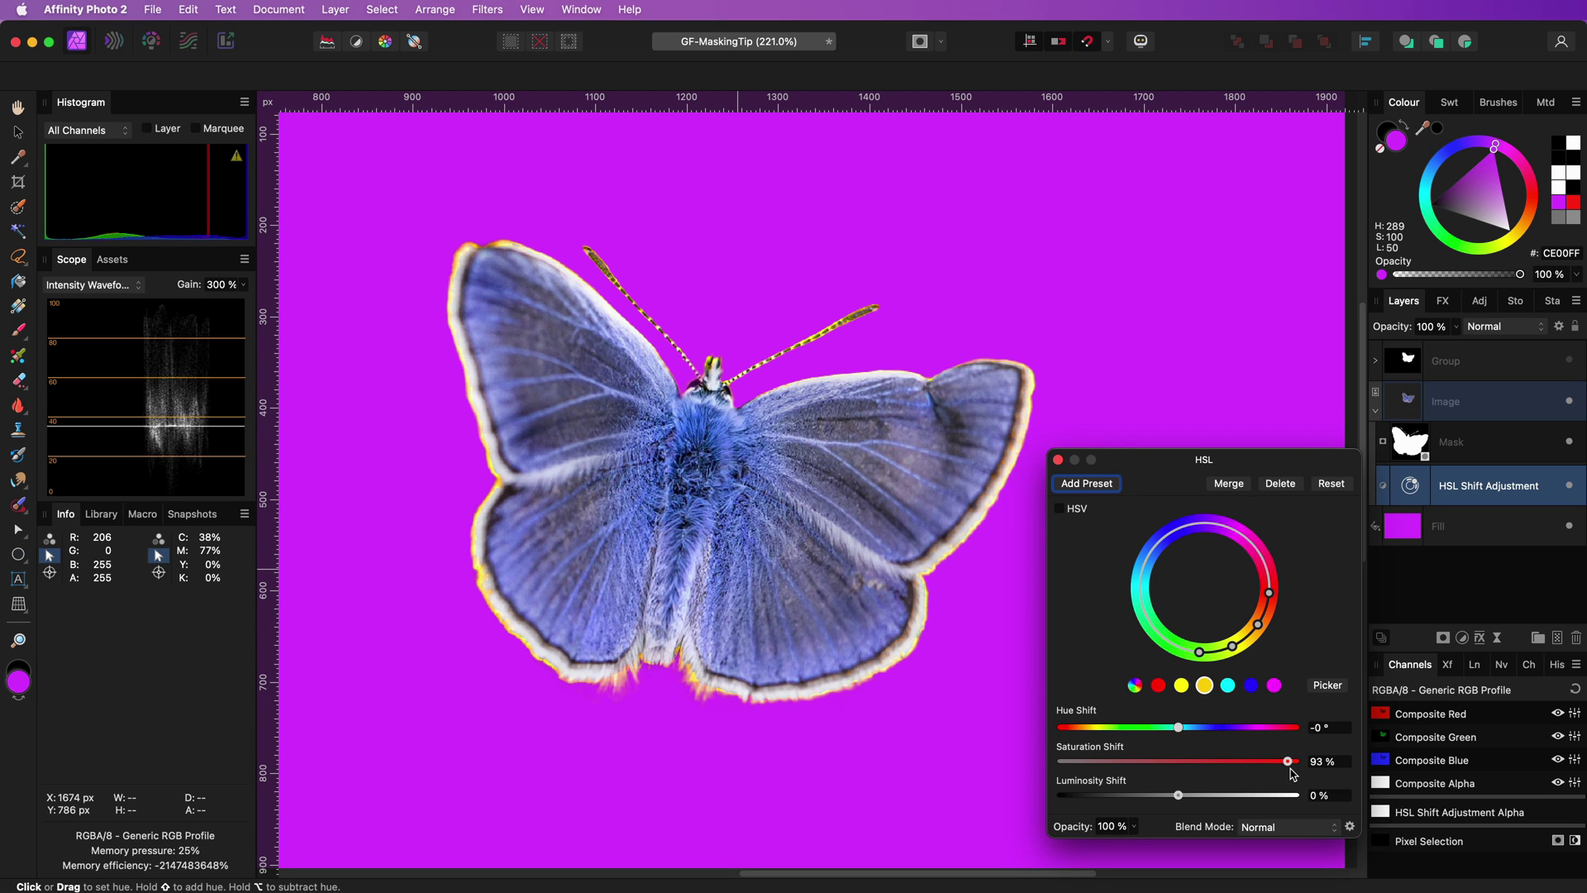
pyautogui.moveTo(1278, 775); pyautogui.dragTo(1187, 814)
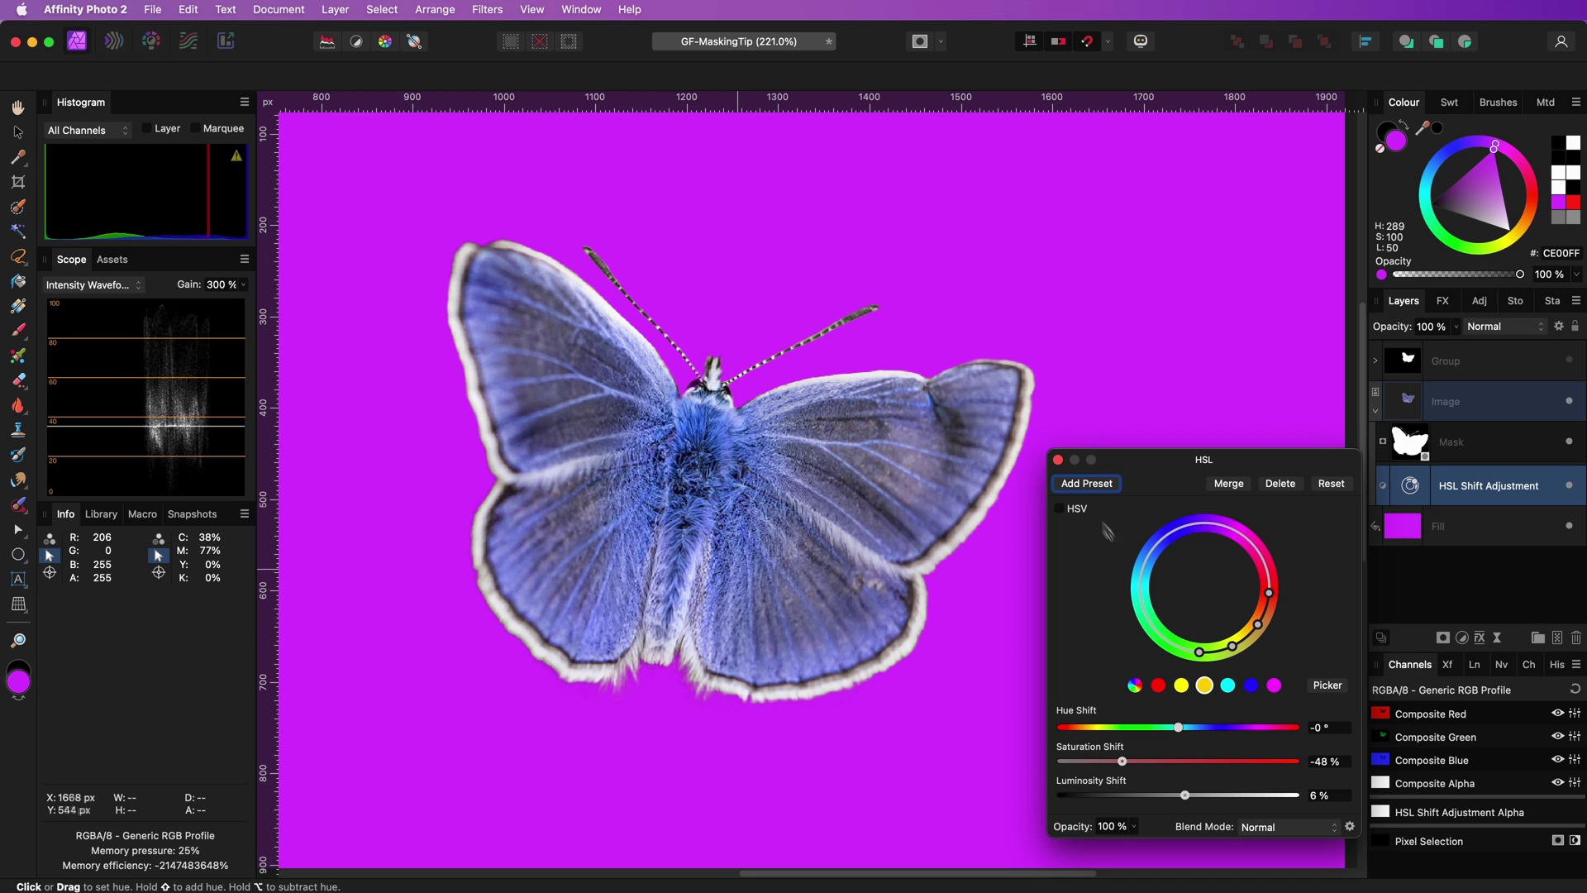
pyautogui.click(1057, 460)
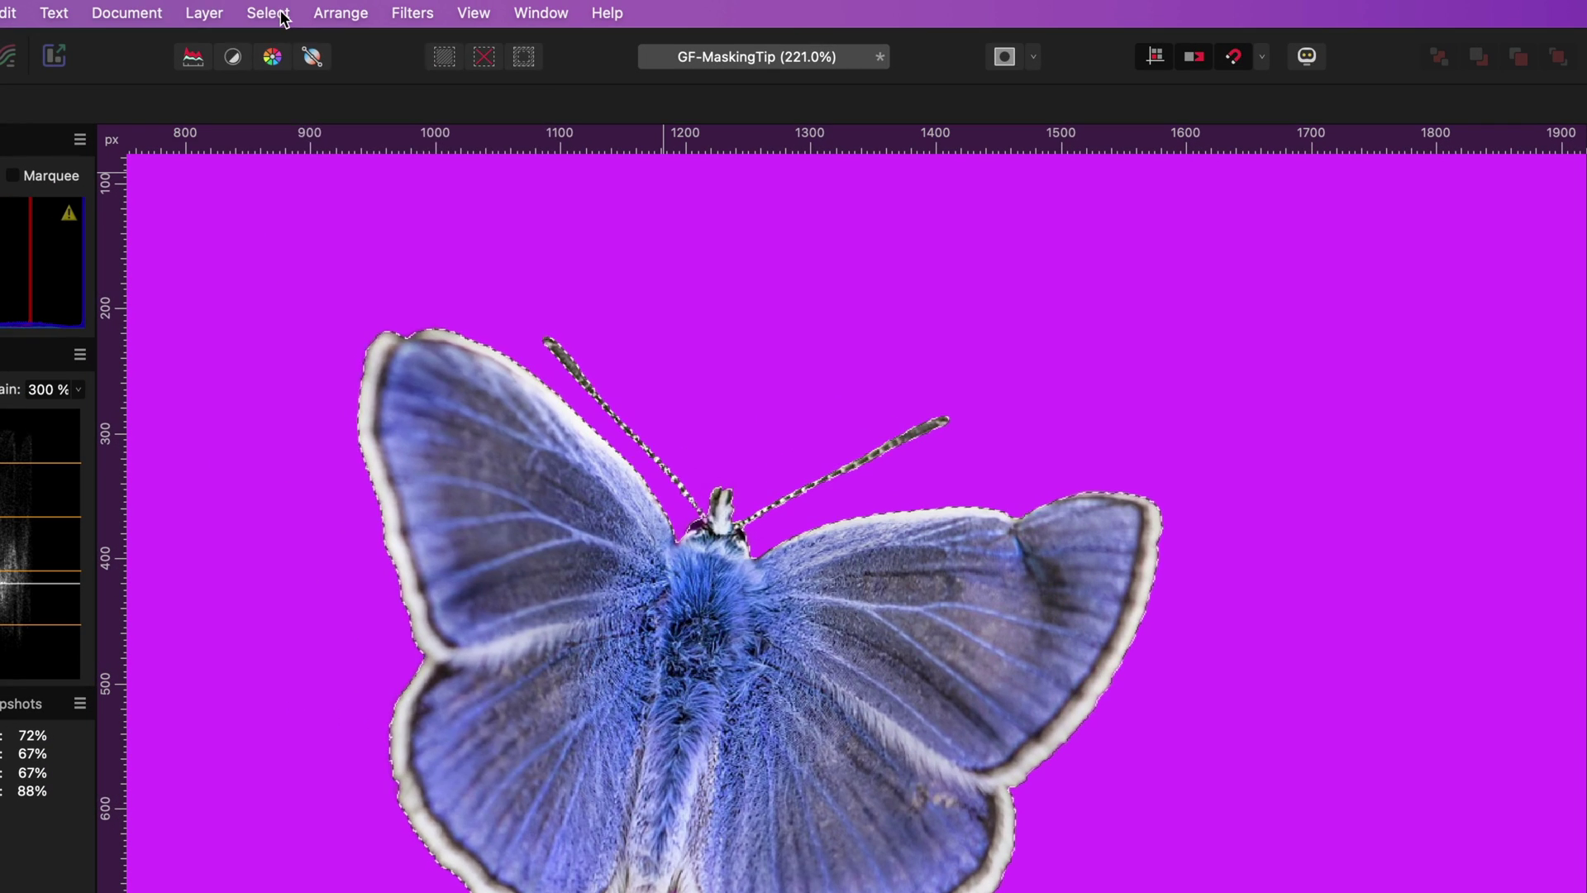
# Load the butterfly mask as a selection and outline it with a 10 px radius and Centre alignment.
pyautogui.click(277, 13)
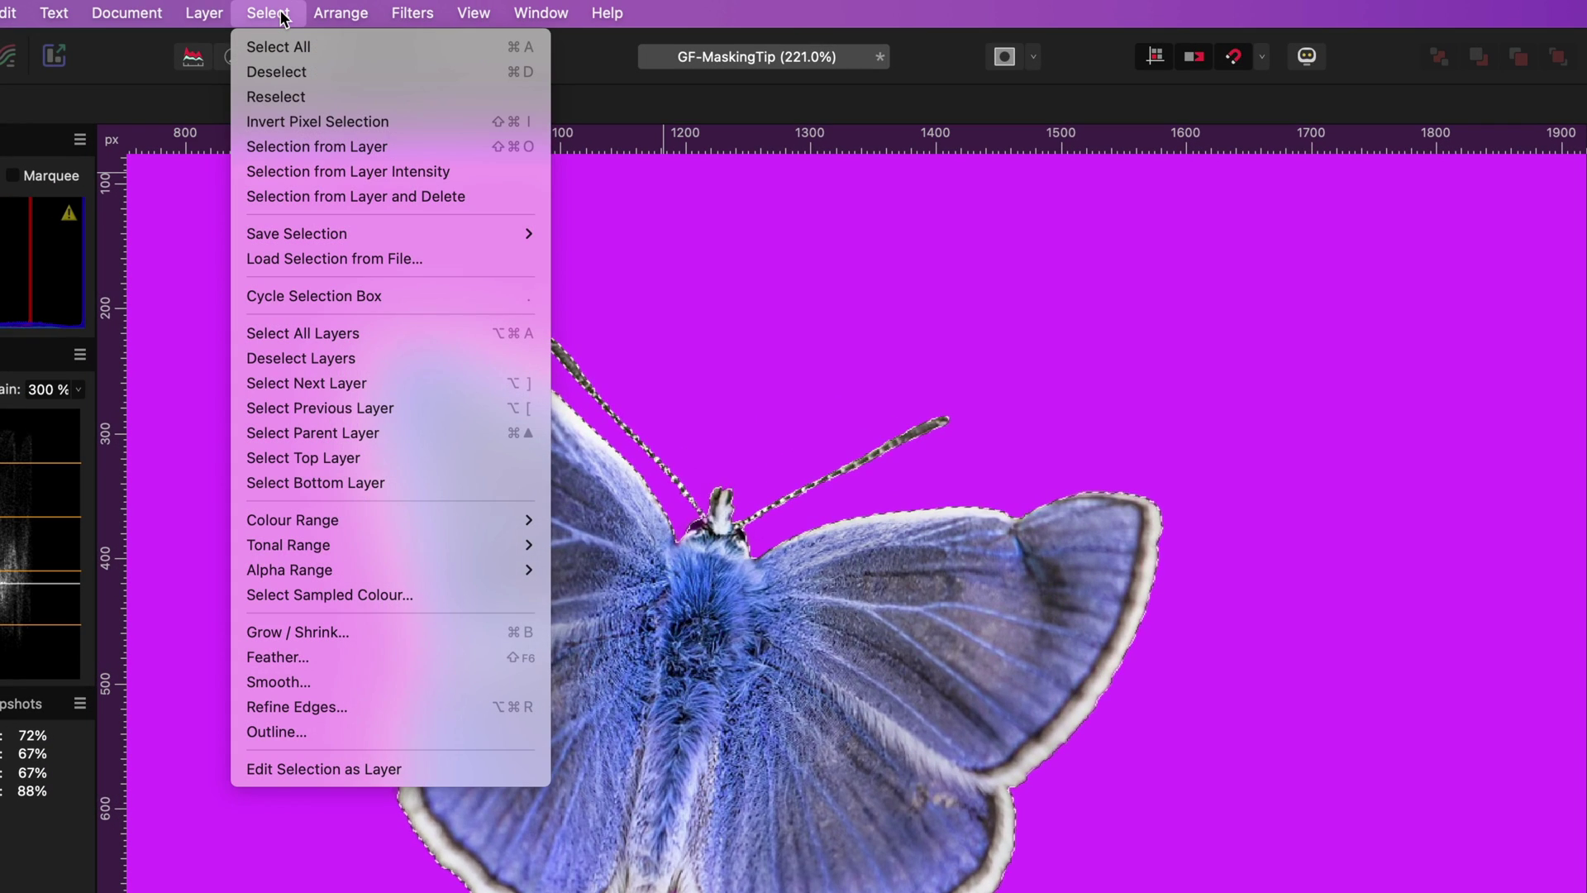
pyautogui.click(400, 732)
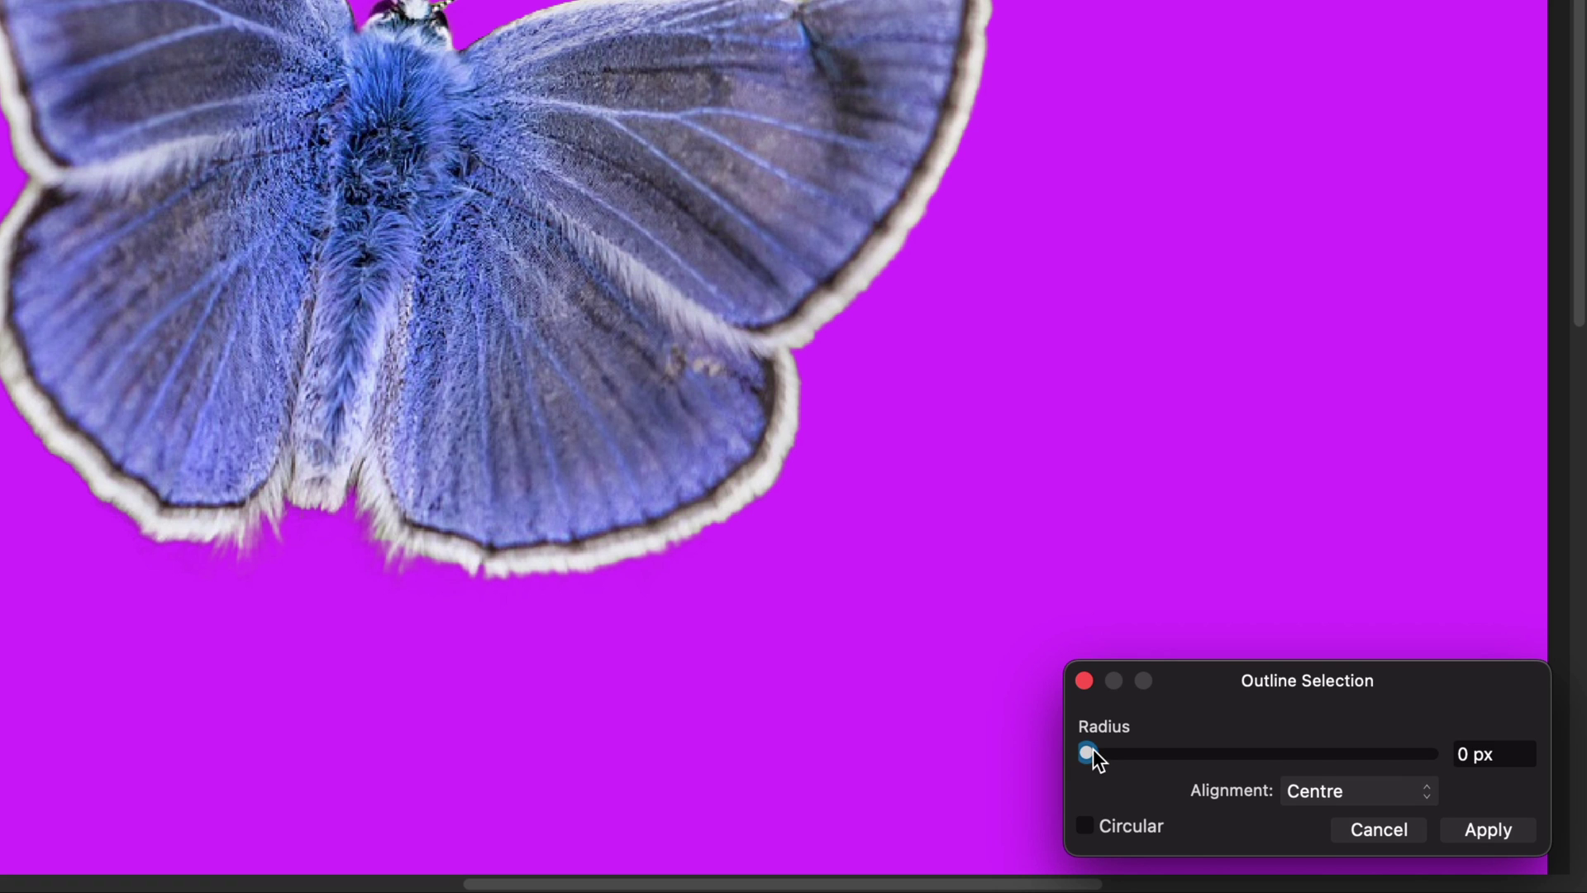
pyautogui.moveTo(1093, 749)
pyautogui.mouseDown()
pyautogui.moveTo(1114, 754)
pyautogui.moveTo(1088, 754)
pyautogui.mouseUp()
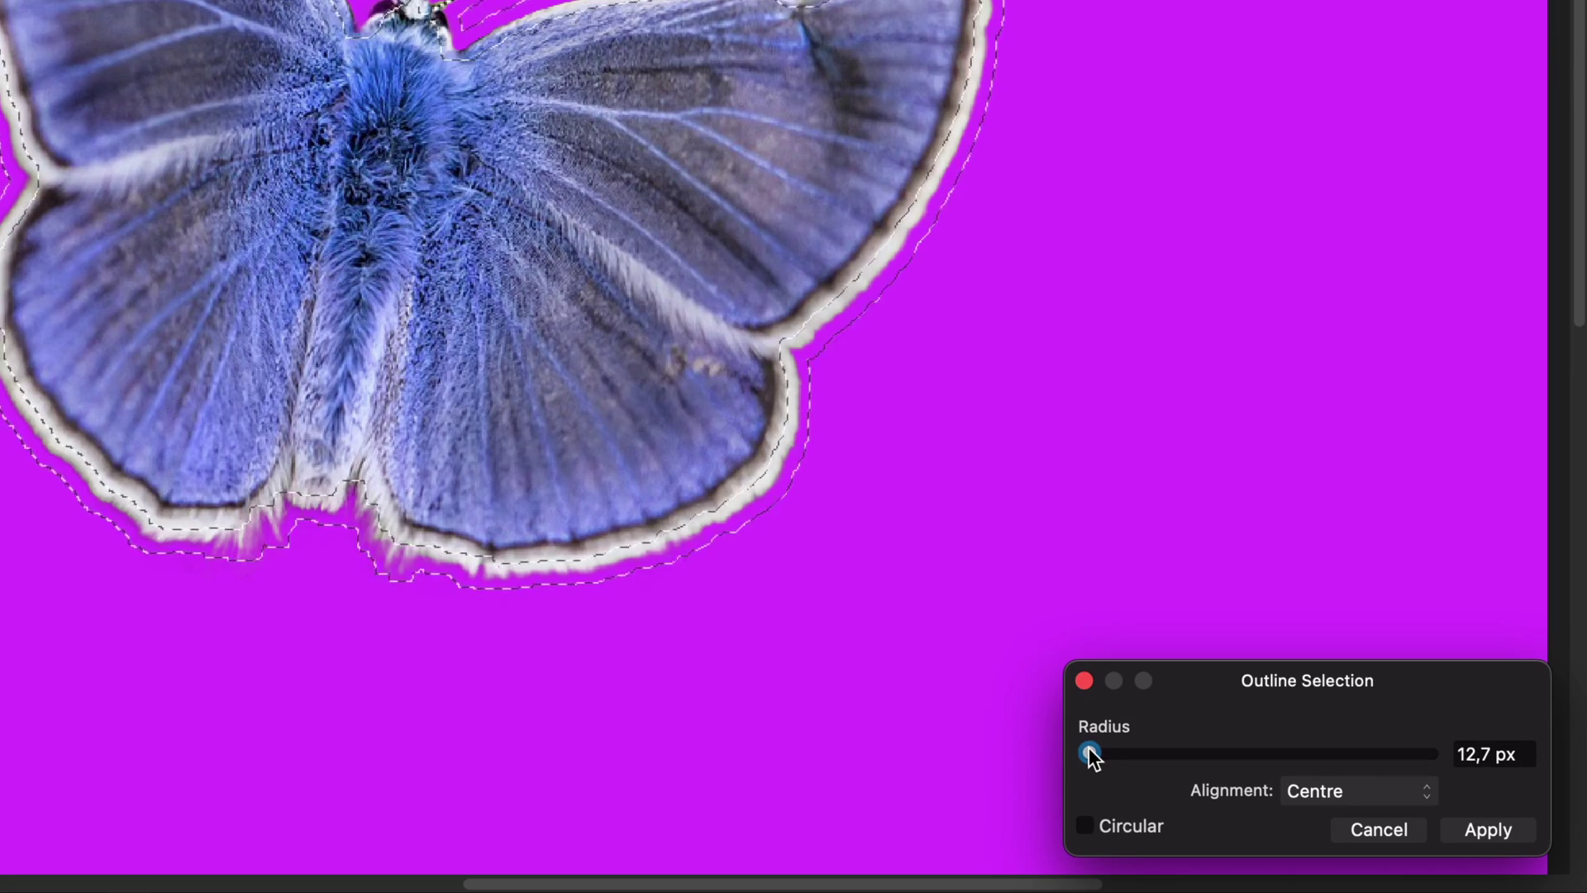
pyautogui.click(1493, 754)
pyautogui.write('10')
pyautogui.press('Tab')
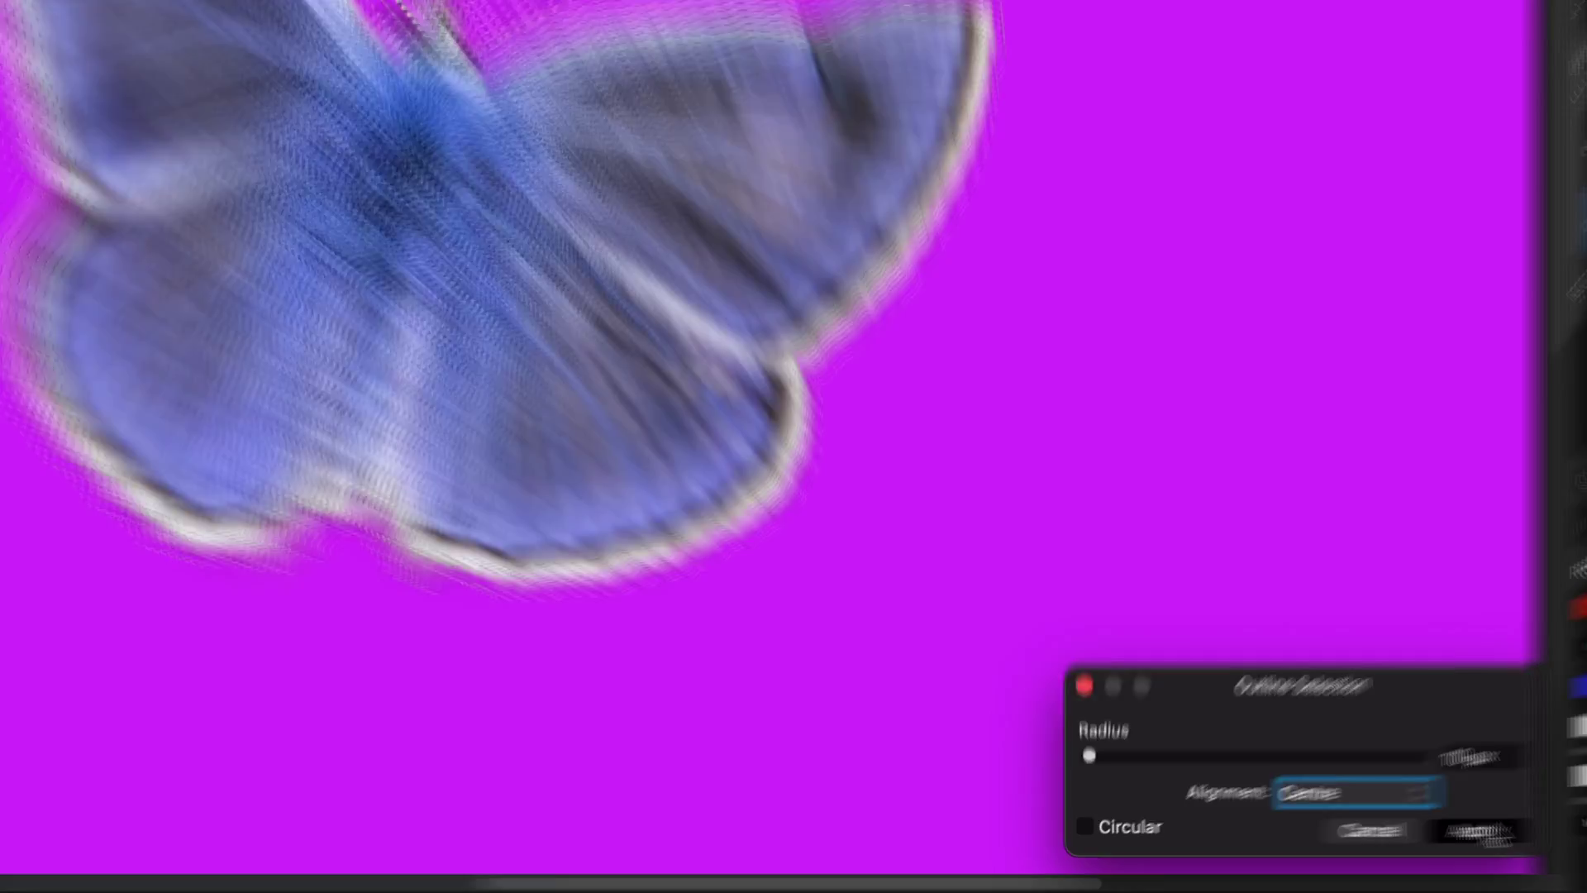
pyautogui.click(1487, 829)
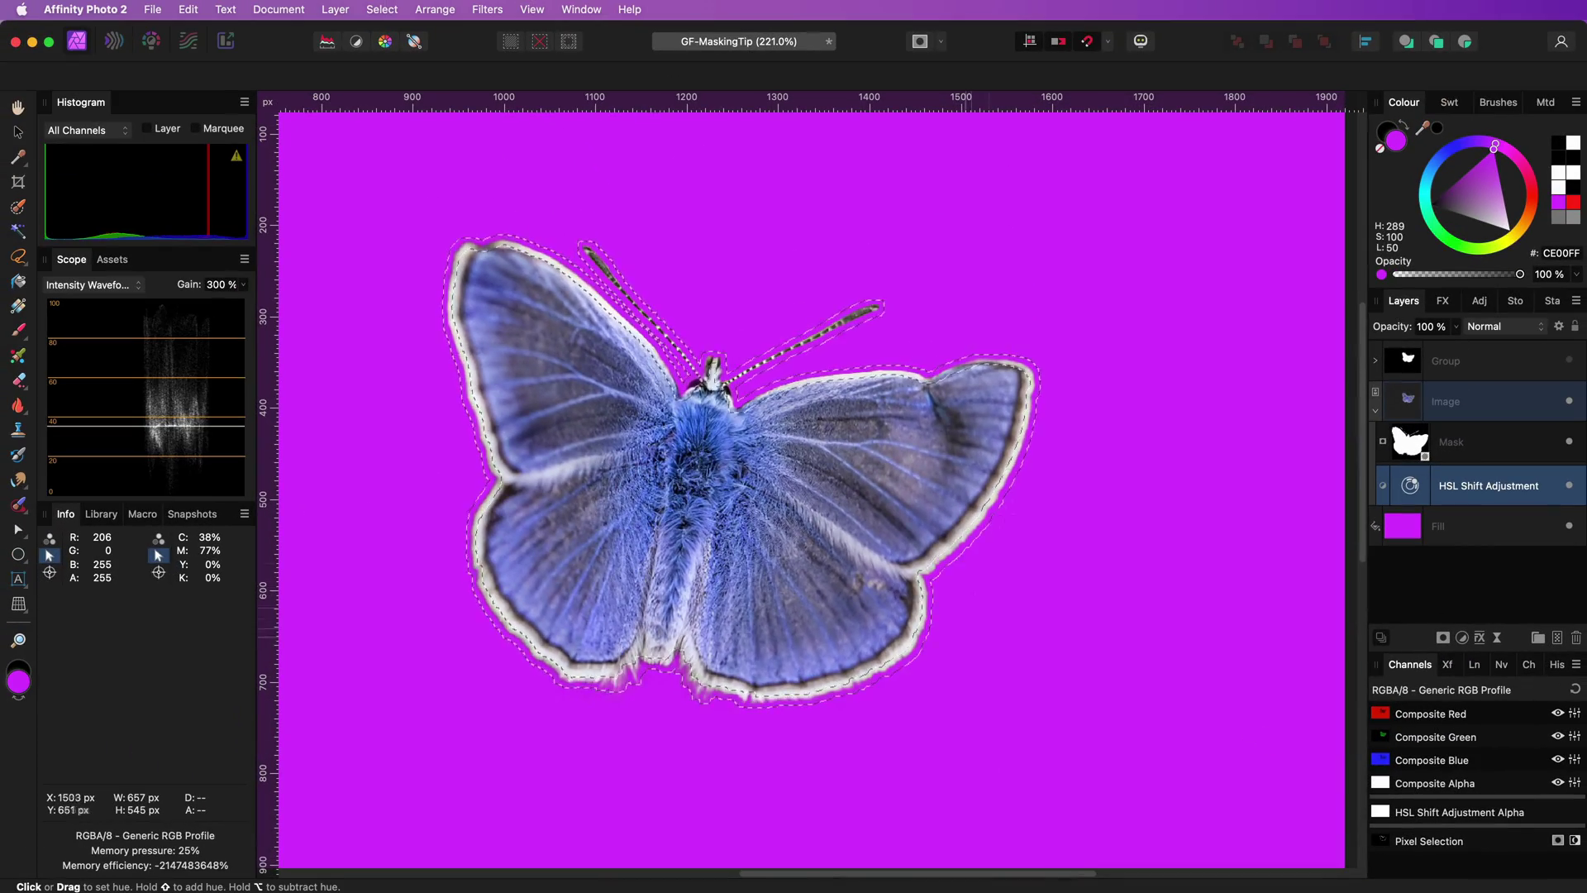
# Feather the outline selection around the butterfly's edge.
pyautogui.scroll(10, 742, 430)
pyautogui.scroll(-4, 743, 430)
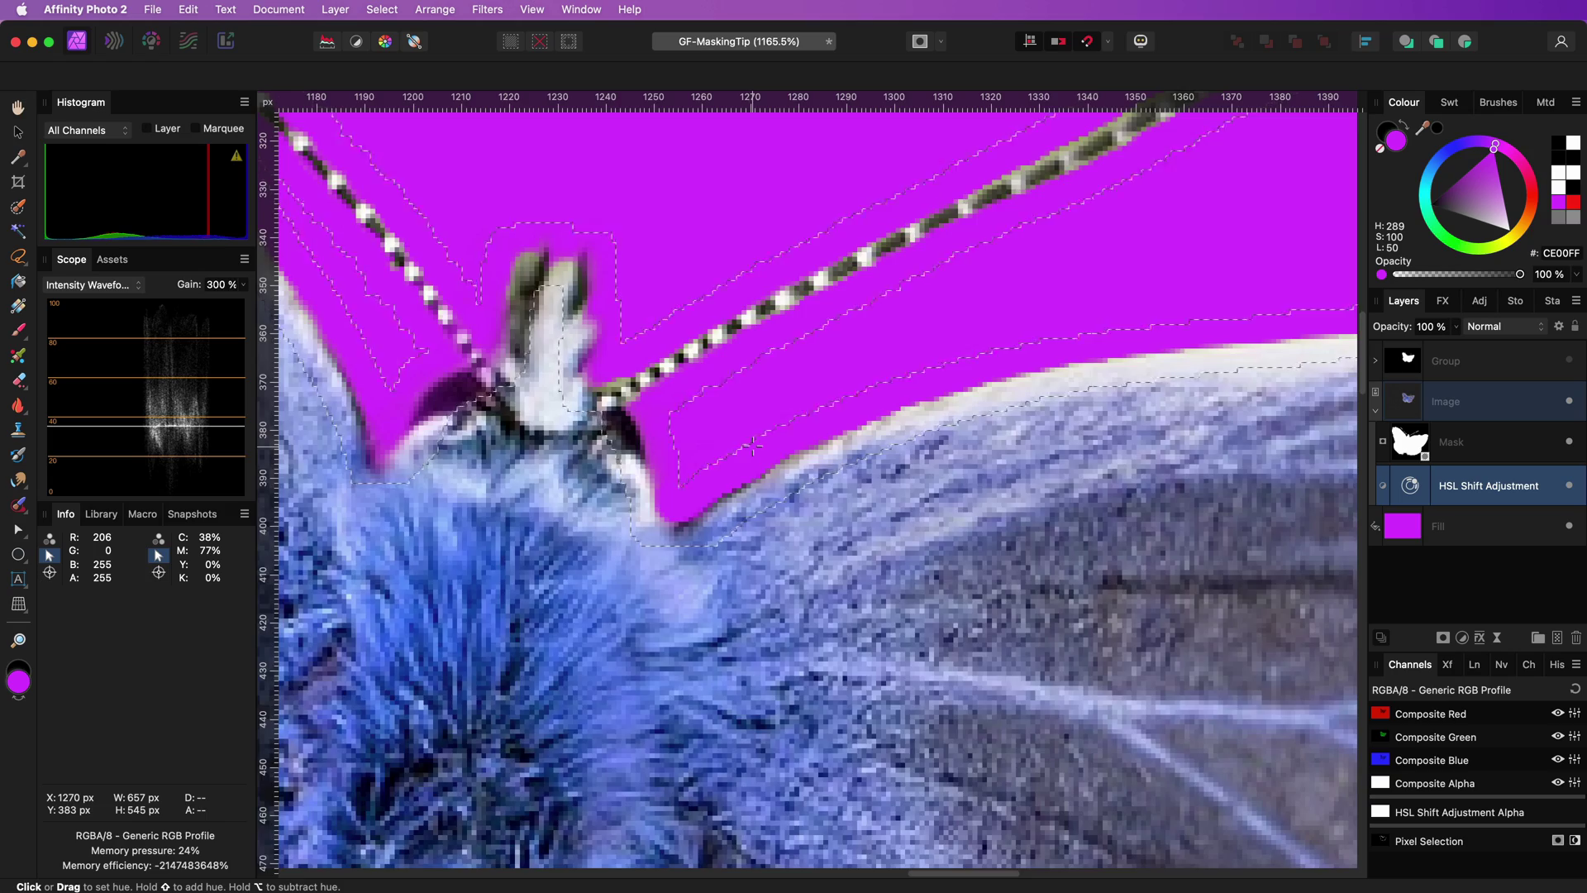
pyautogui.click(402, 10)
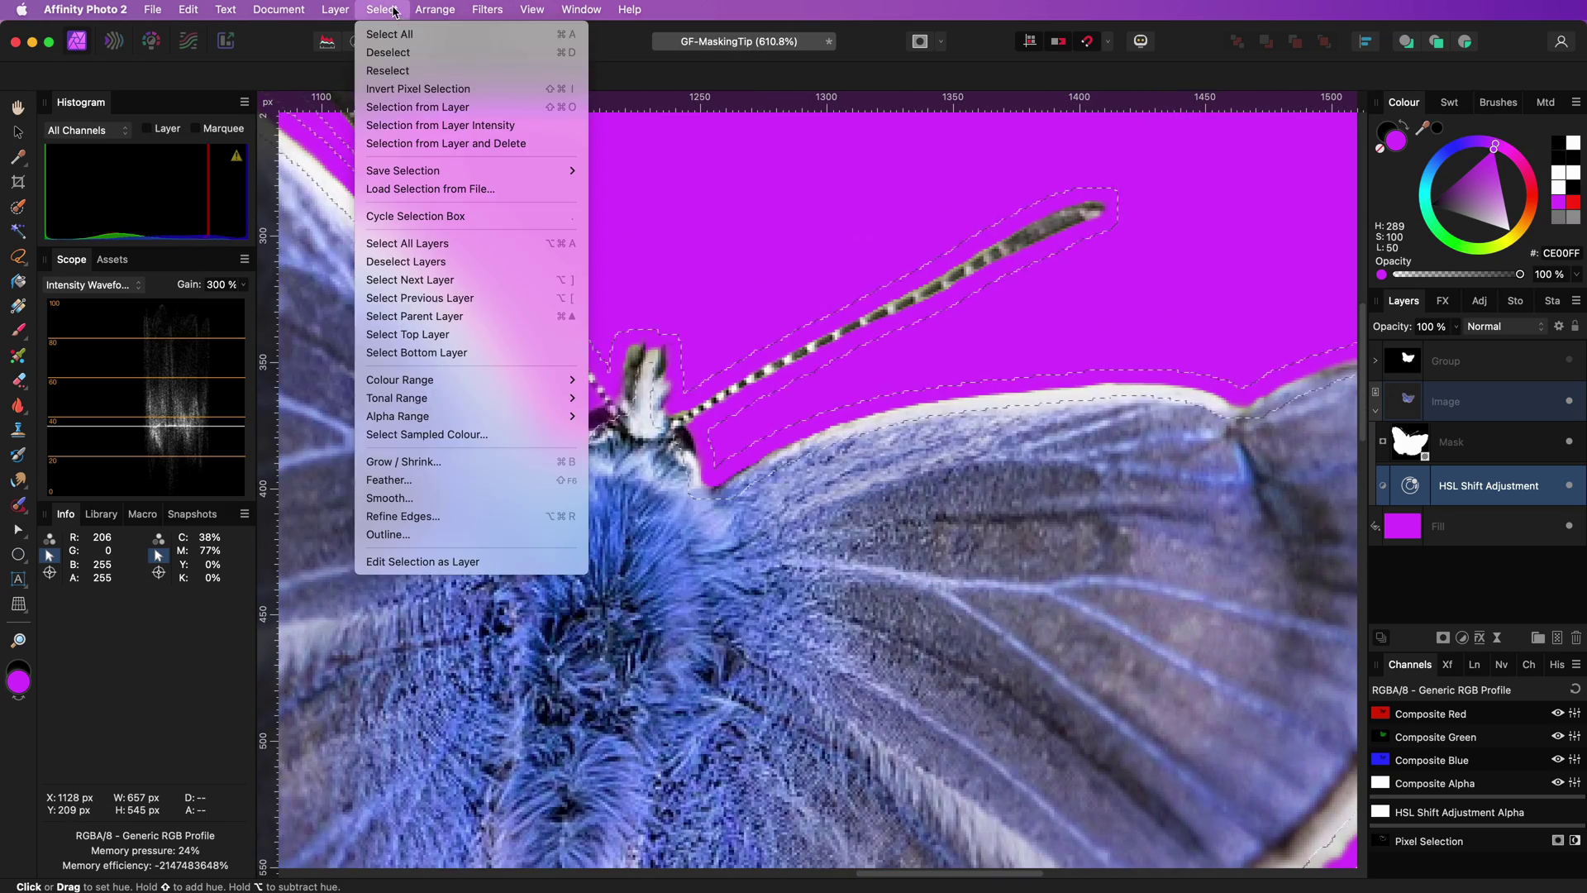
pyautogui.click(405, 457)
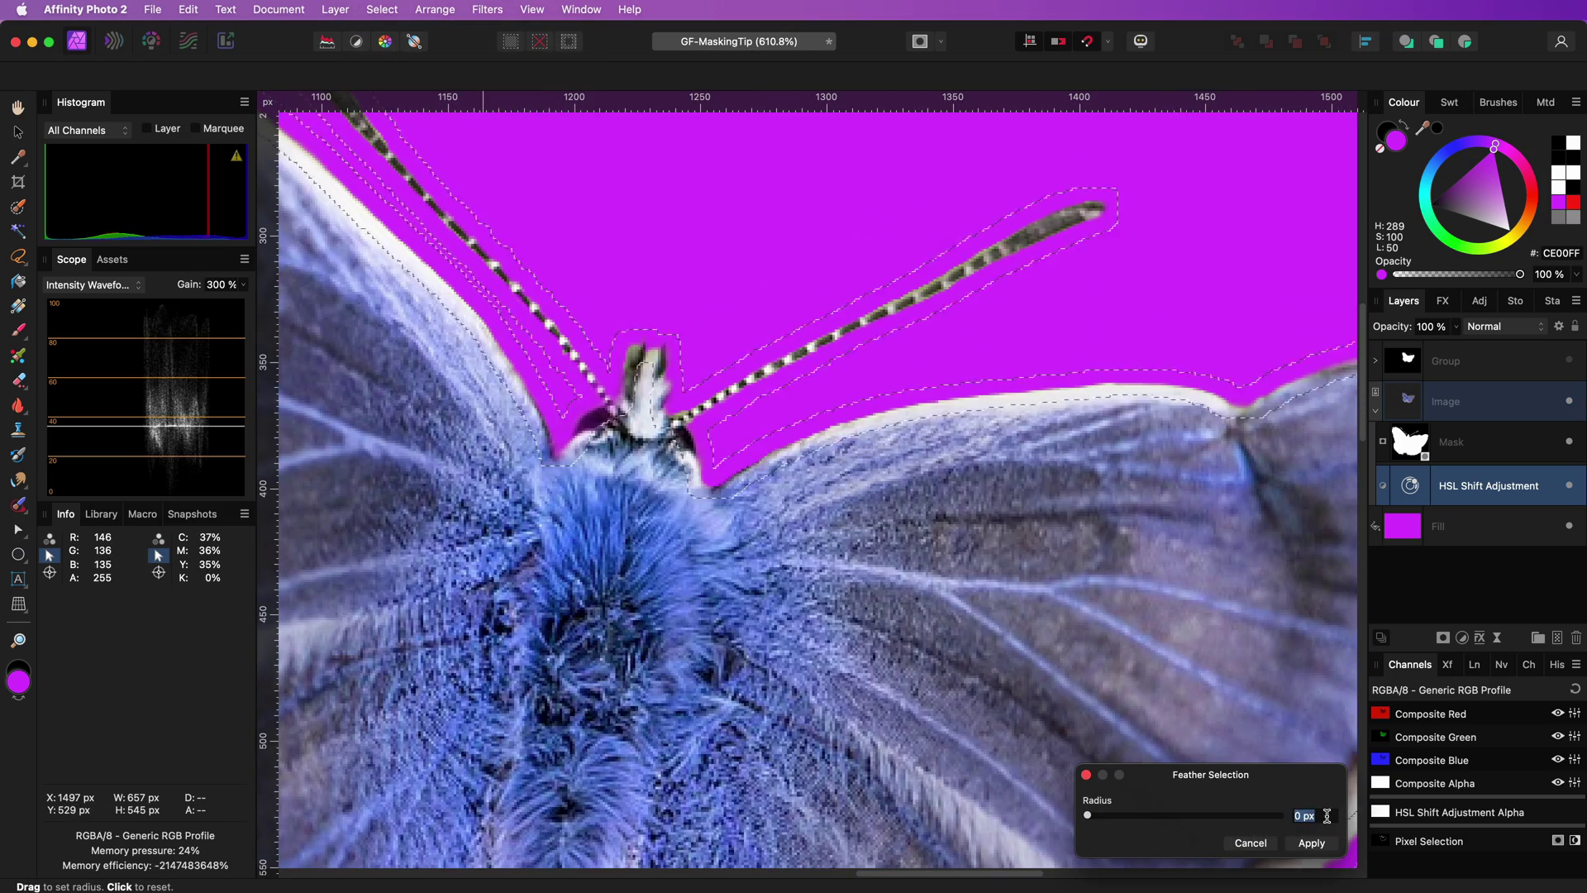
pyautogui.click(1311, 842)
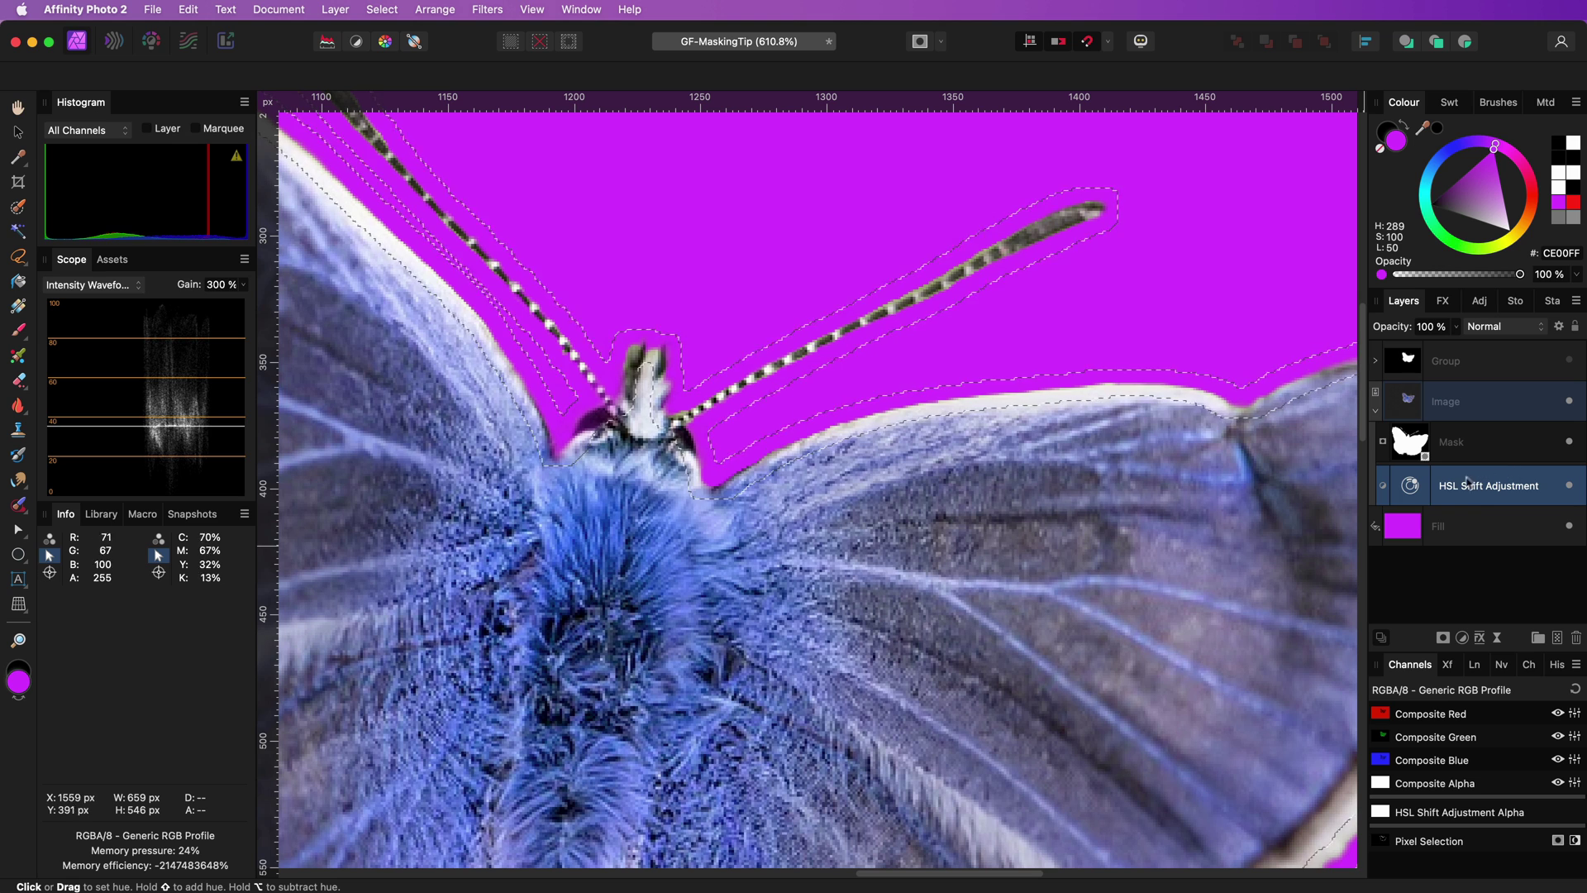
# Add a Recolour adjustment limited to the feathered edge selection, set its Hue to 281.6° to match the purple background, and close it.
pyautogui.click(1461, 637)
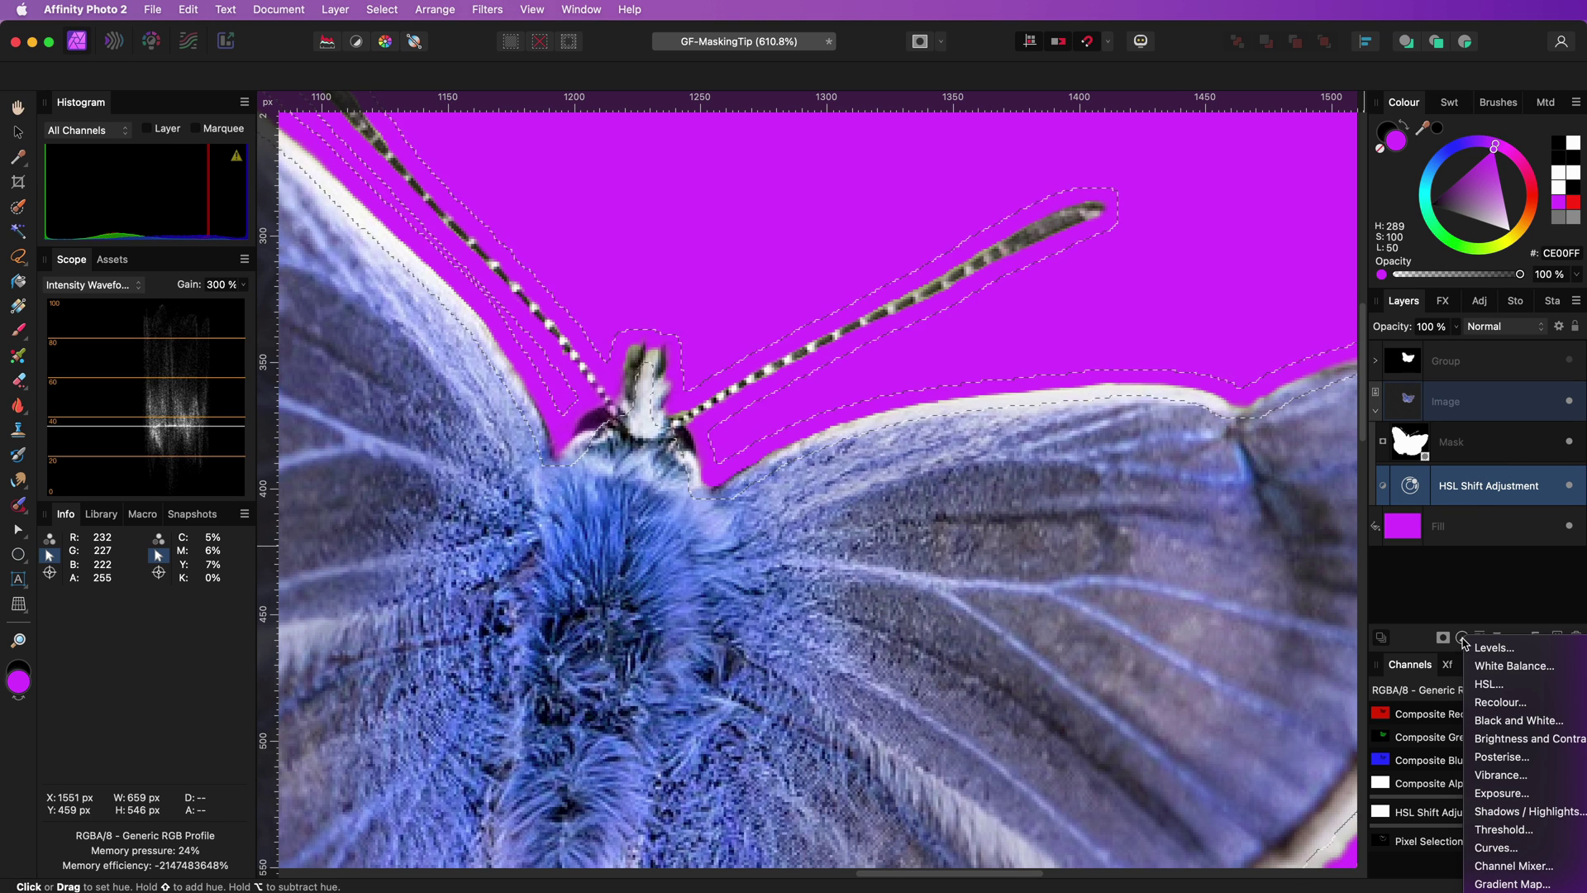
pyautogui.click(1495, 701)
pyautogui.press('super+0')
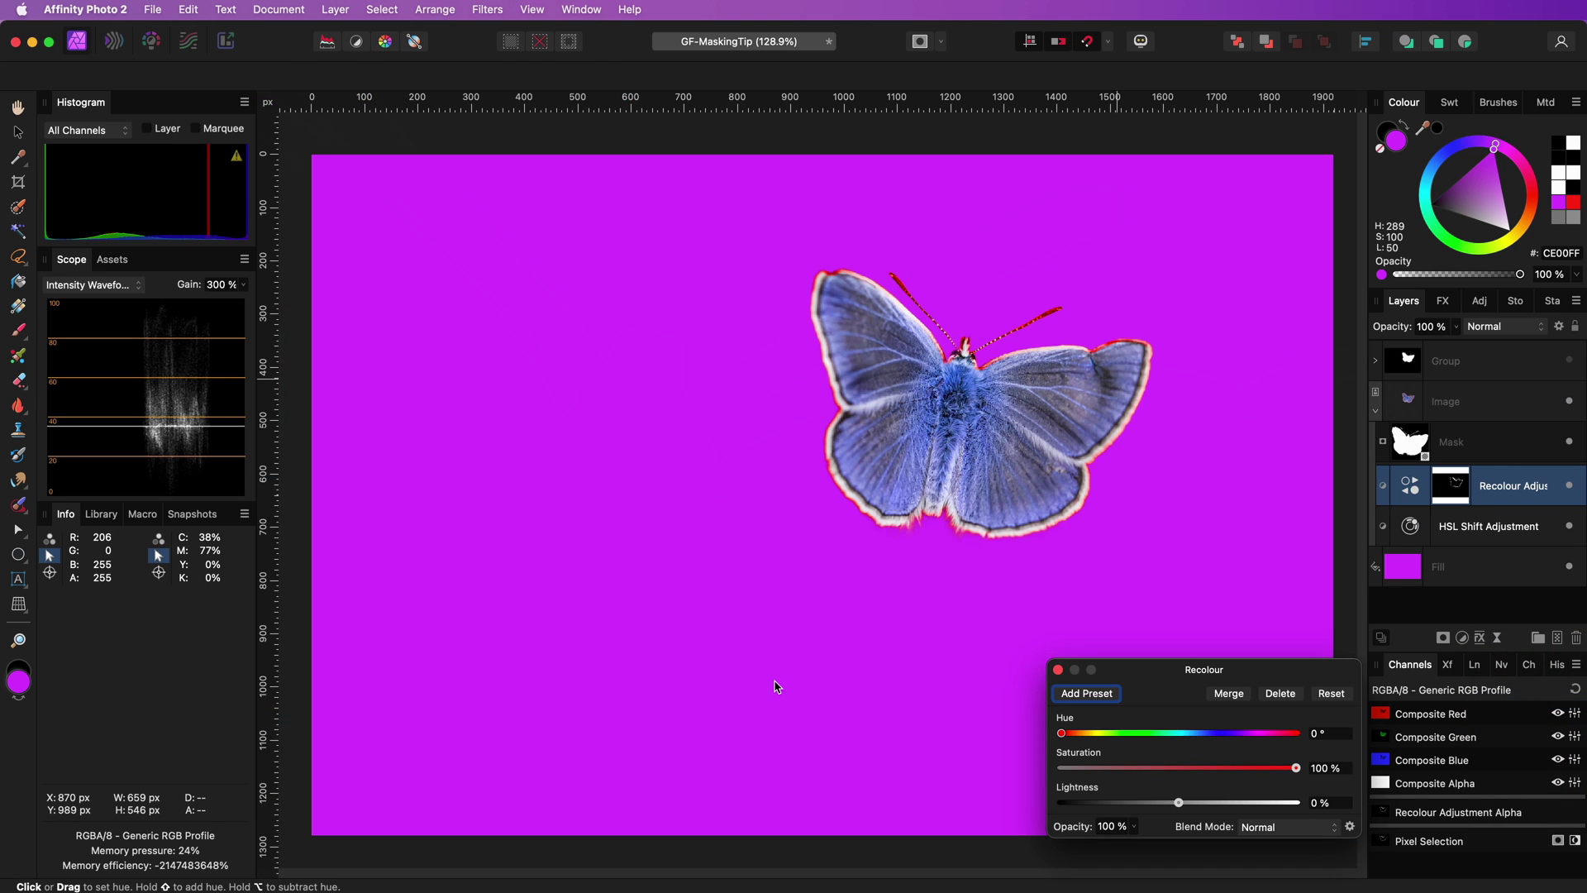
pyautogui.scroll(5, 932, 524)
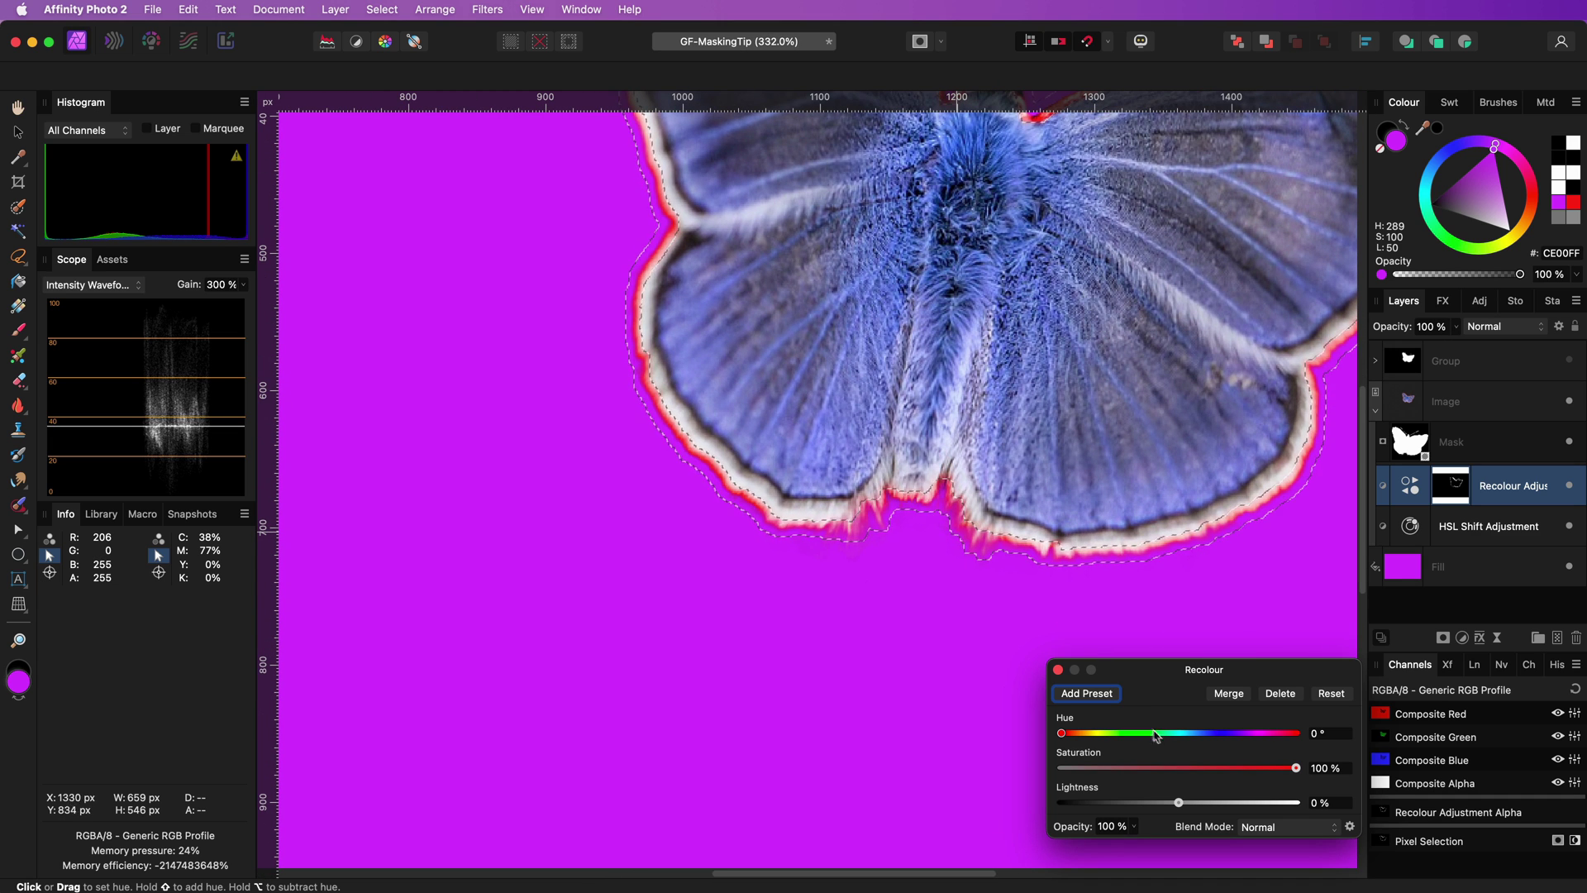
pyautogui.moveTo(1061, 733); pyautogui.dragTo(1246, 747)
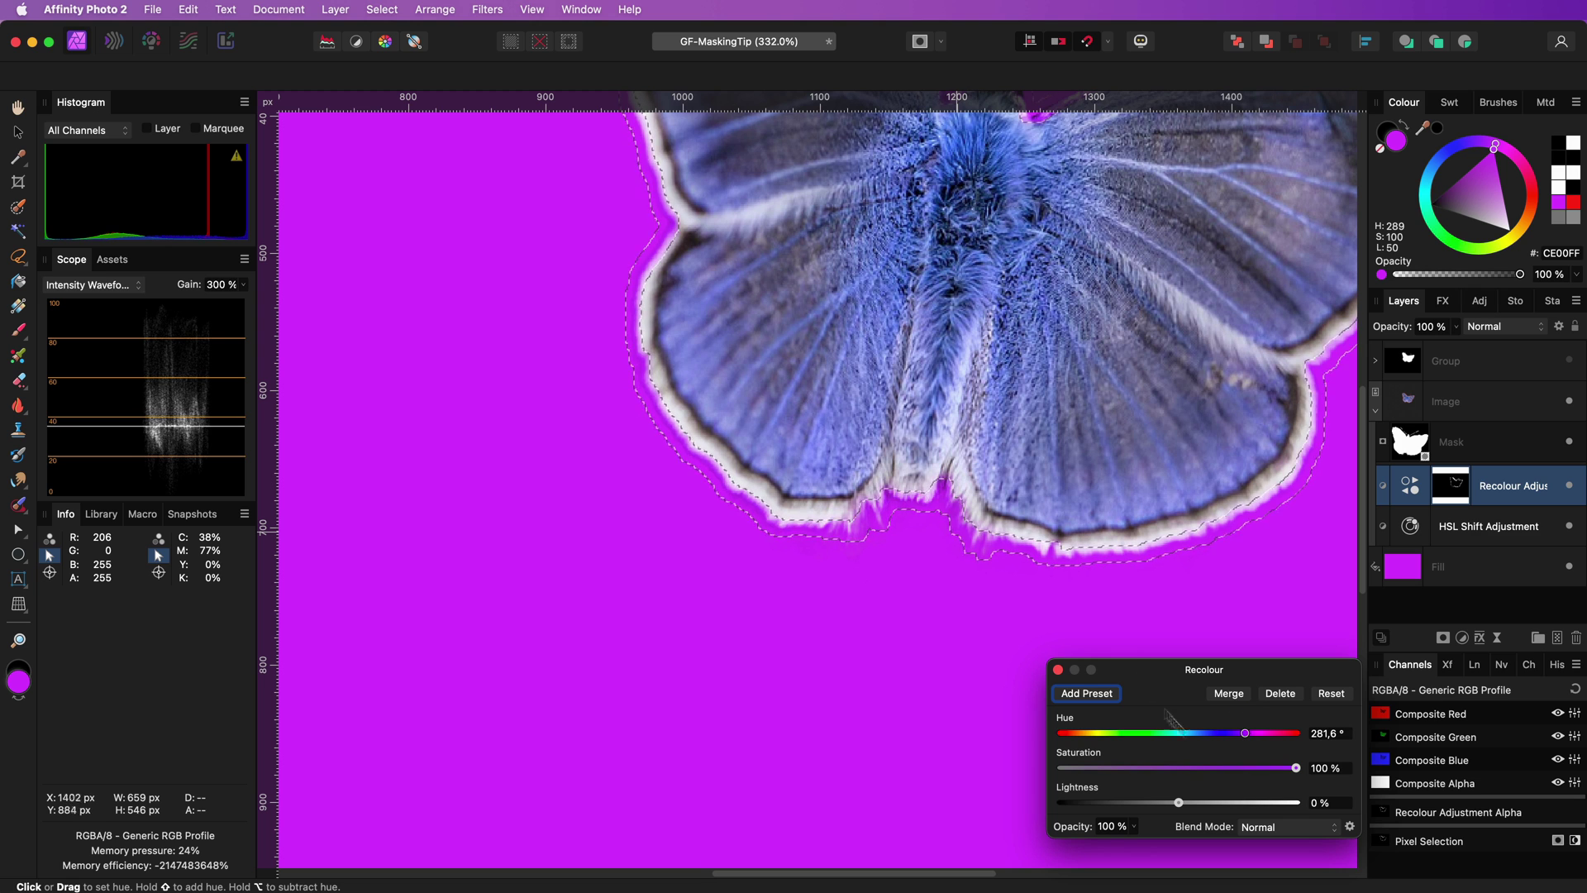
pyautogui.click(1059, 671)
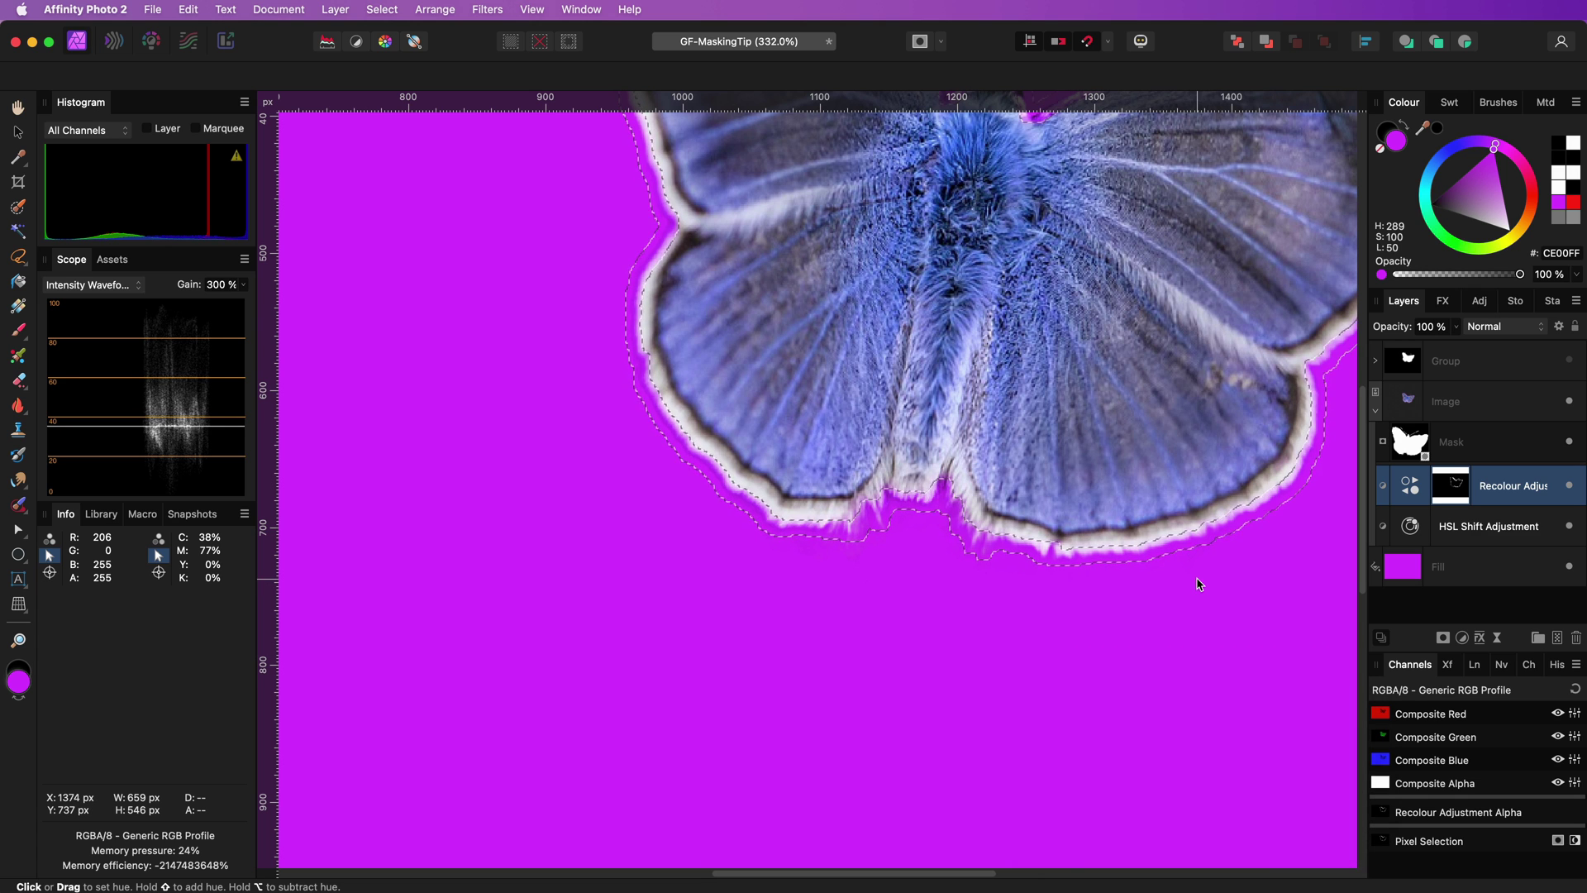
# Clear the selection and toggle the Recolour adjustment's visibility to compare the butterfly's edges and antennae.
pyautogui.scroll(5, 1193, 584)
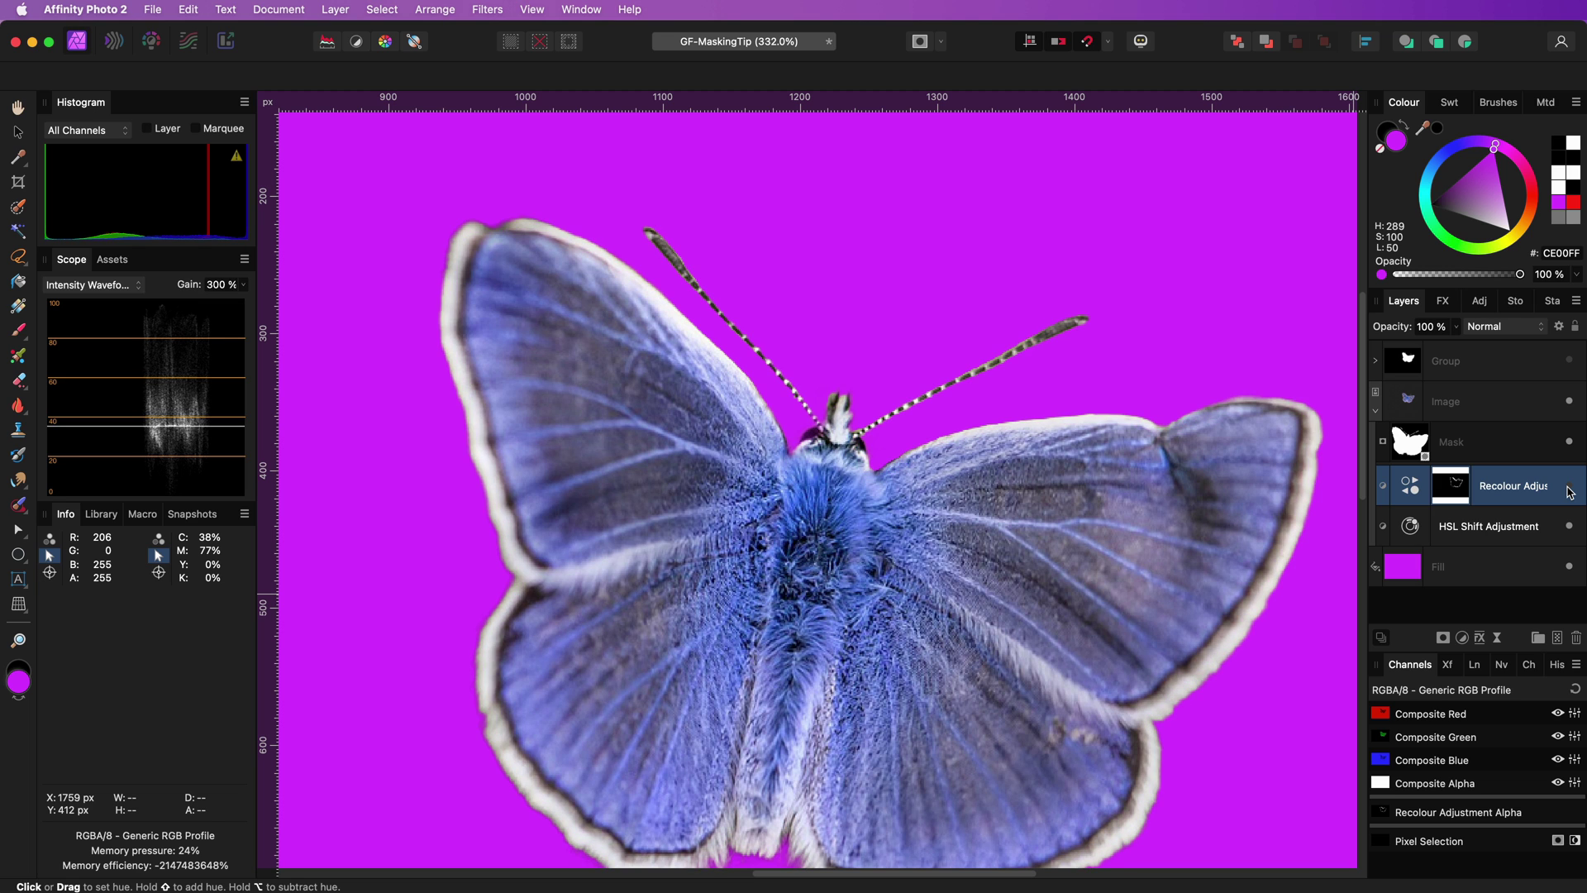
pyautogui.click(1569, 487)
pyautogui.click(1569, 487)
pyautogui.click(1569, 487)
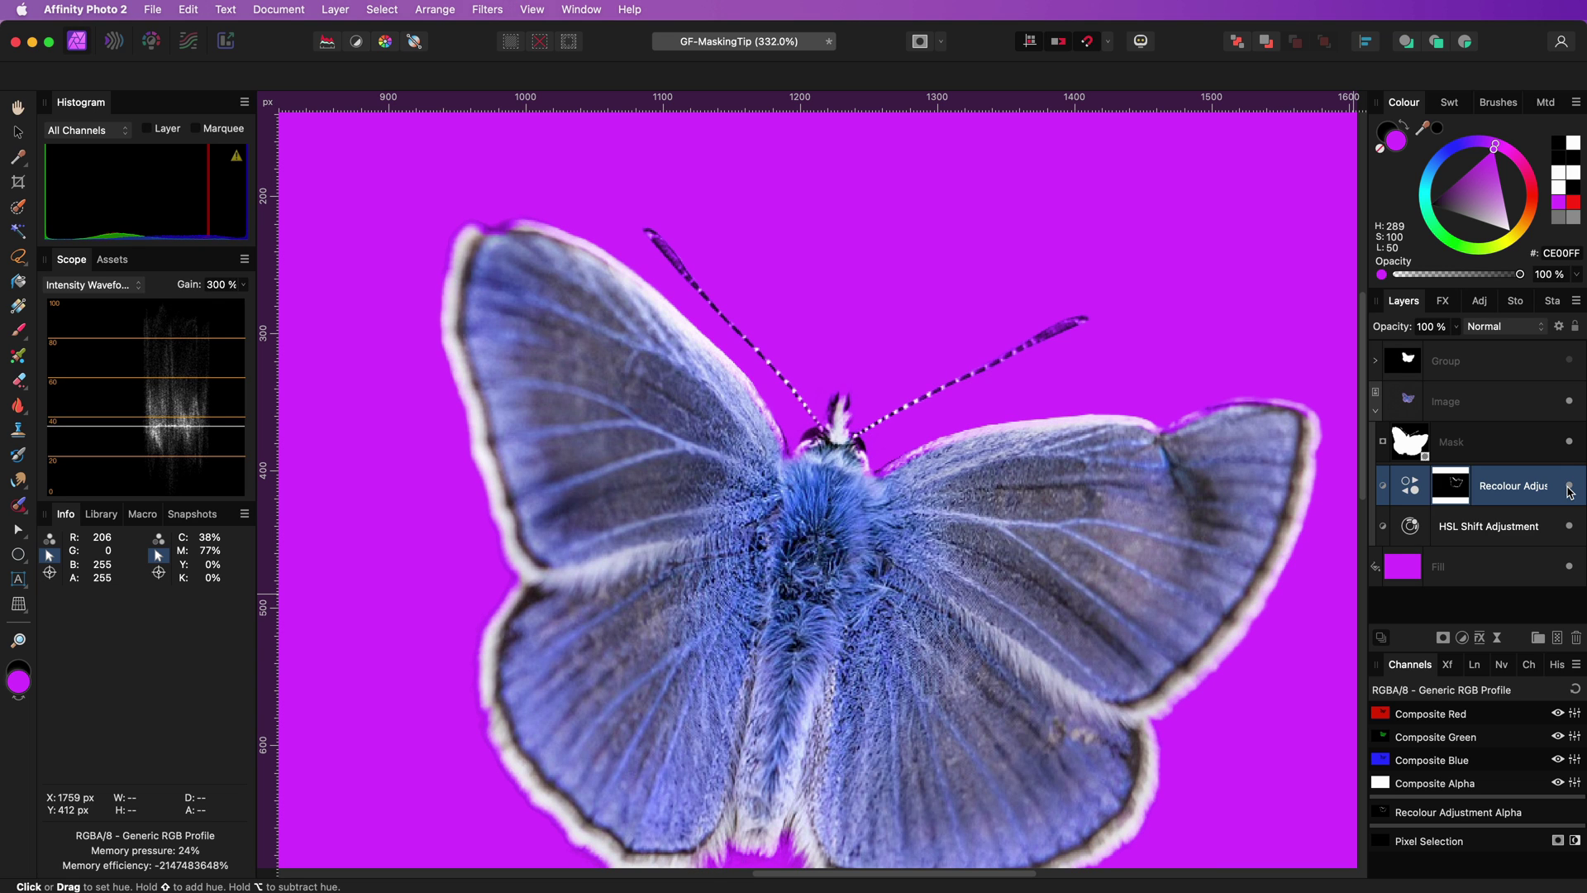
pyautogui.click(1570, 487)
pyautogui.click(1570, 487)
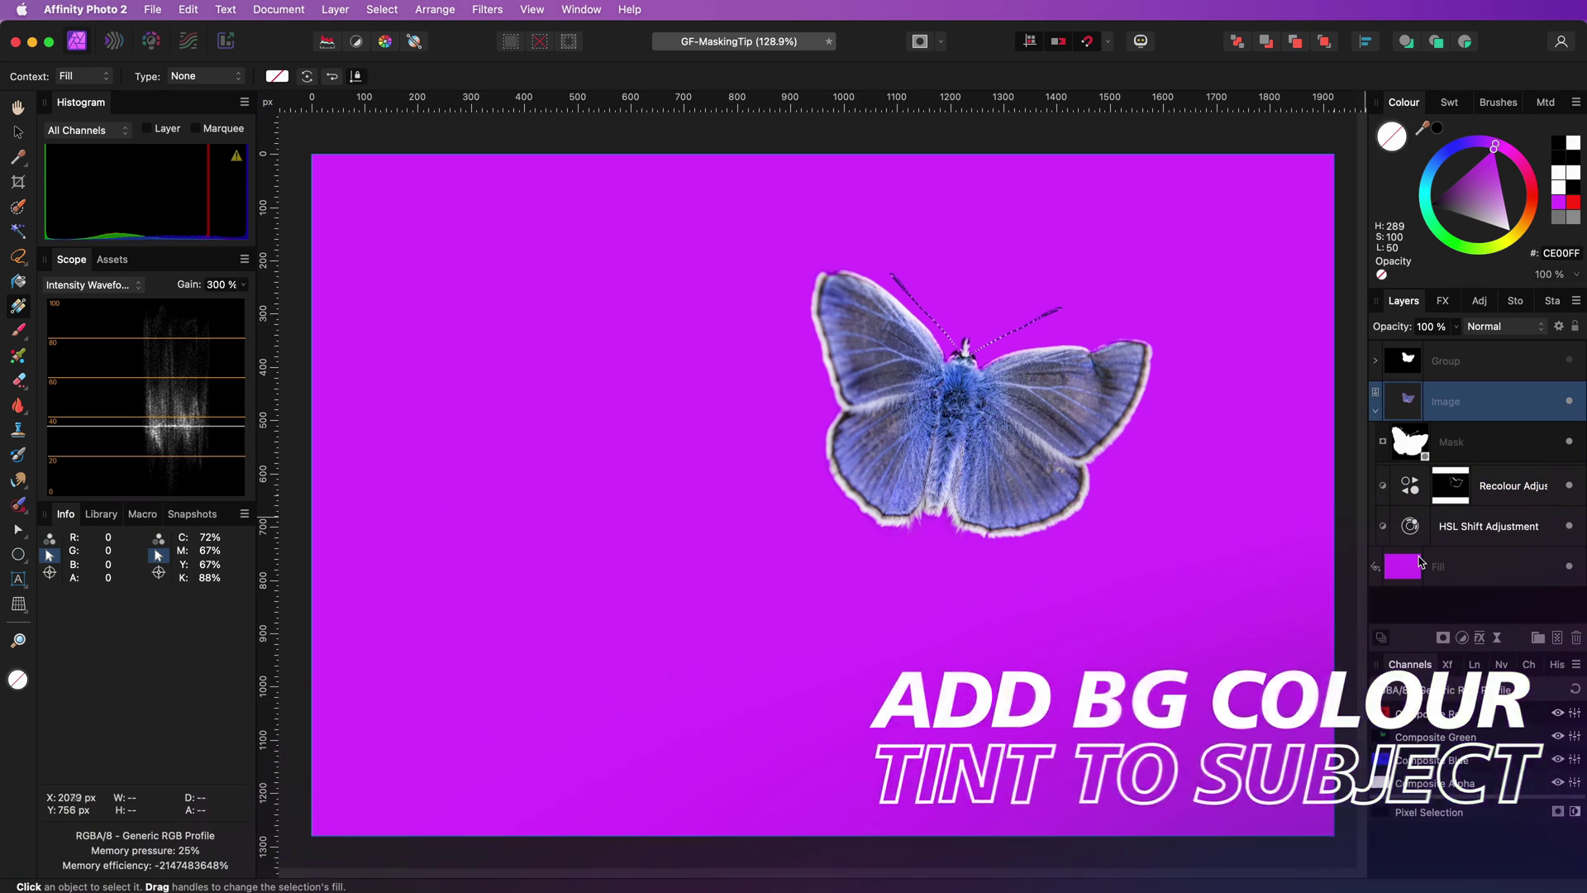
# Duplicate the purple Fill layer, place the copy above the Image layer, and set it to Colour blend mode at 47% opacity.
pyautogui.click(1413, 565)
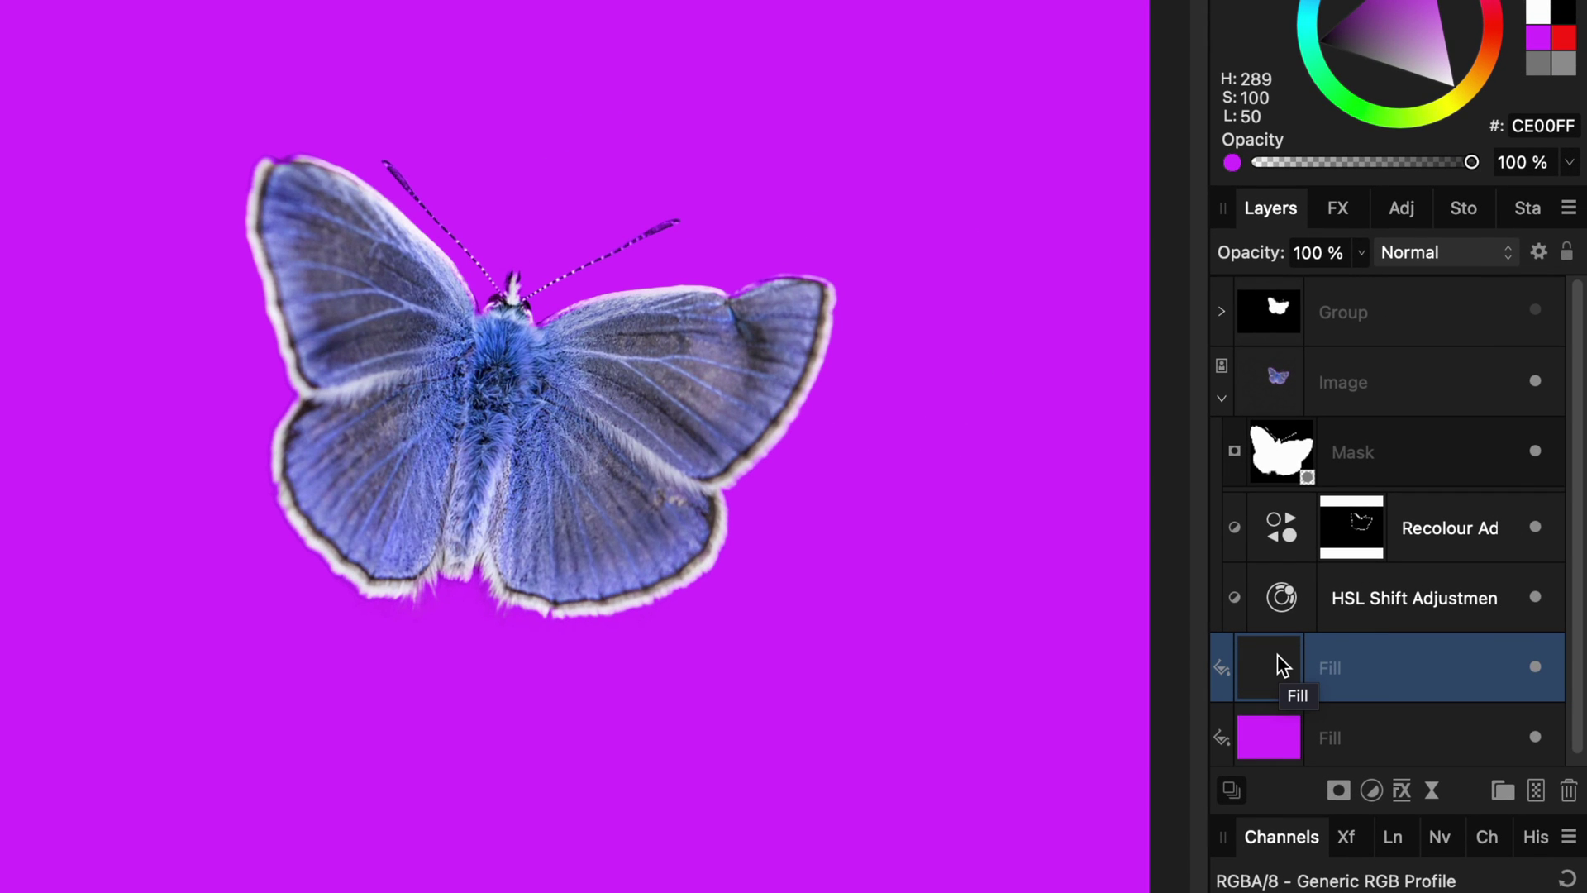
pyautogui.moveTo(1276, 655); pyautogui.dragTo(1403, 374)
pyautogui.click(1447, 252)
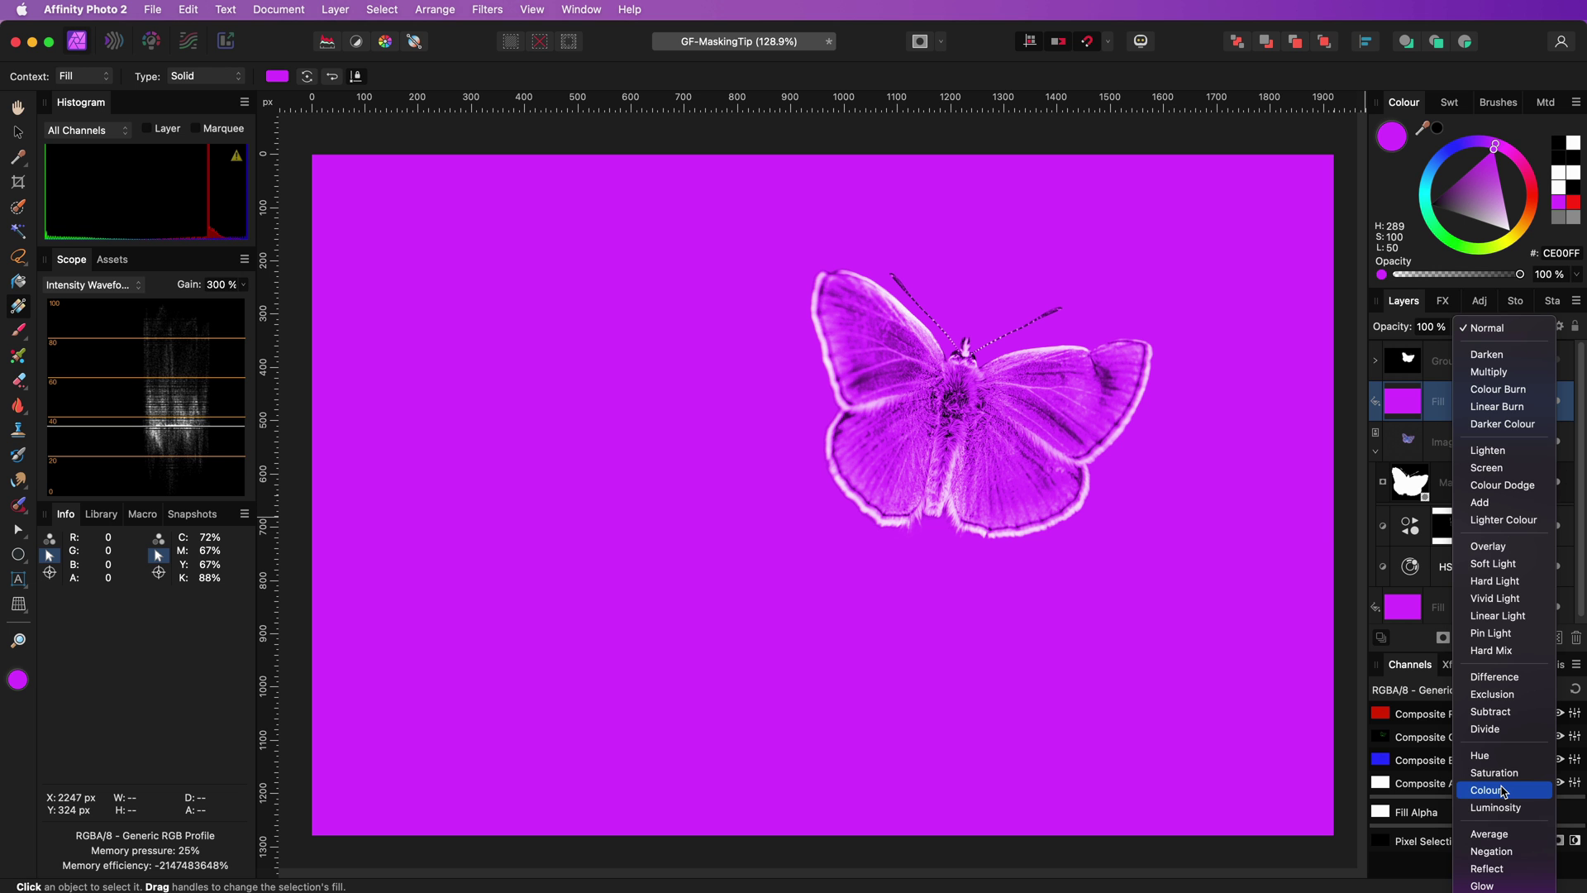
pyautogui.click(1502, 791)
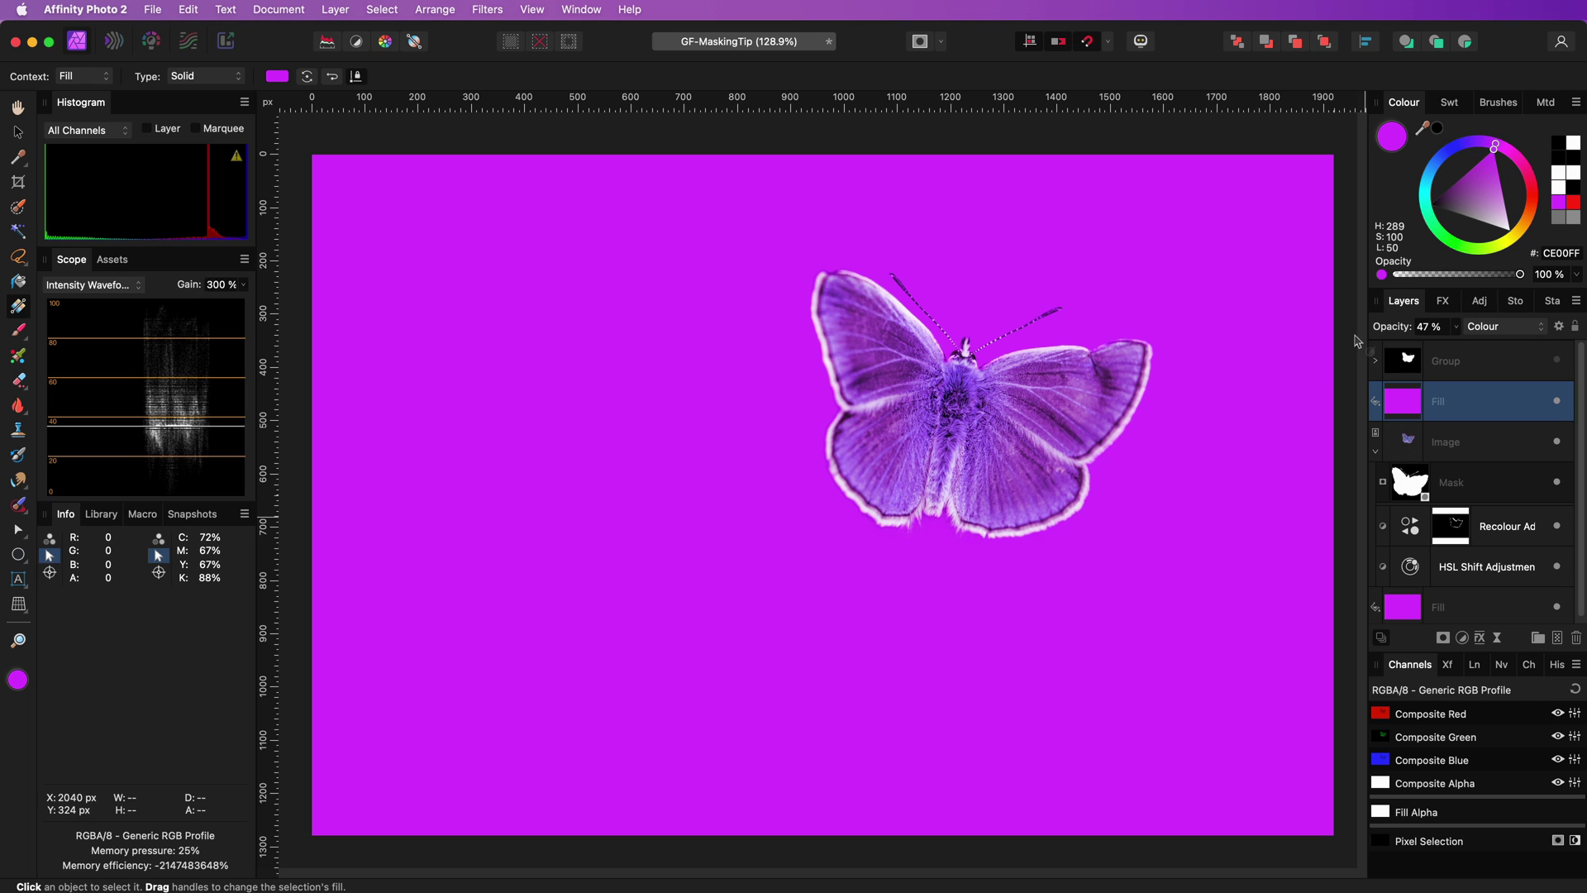
# In the upper Fill's blend options, slope the Underlying Composition Range down to 0% output at 100% input, and close them.
pyautogui.click(1558, 326)
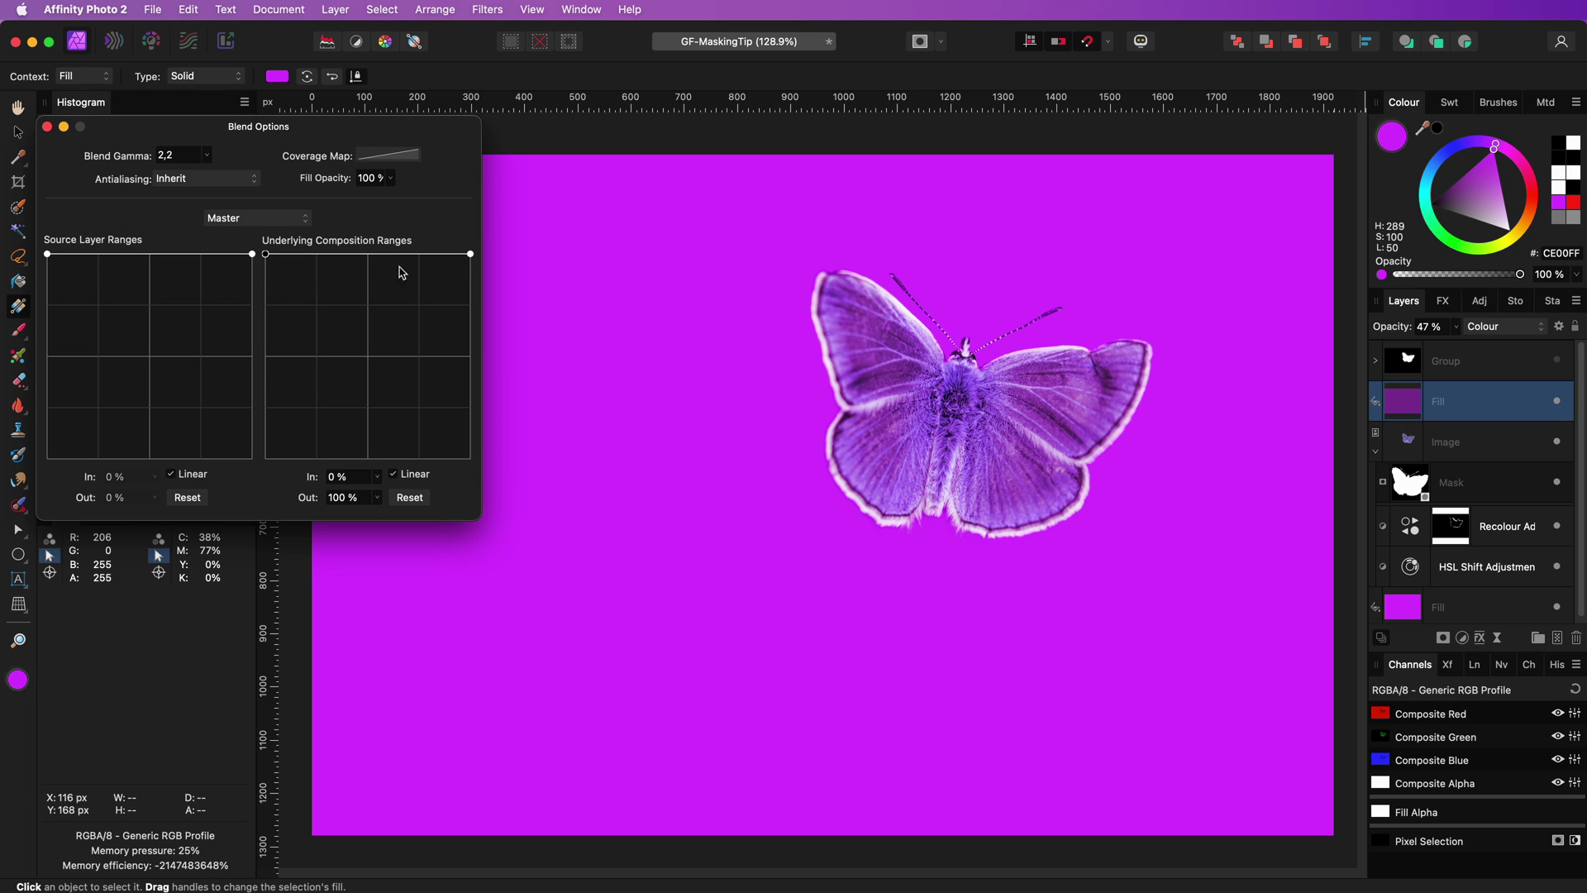
pyautogui.moveTo(471, 257); pyautogui.dragTo(491, 646)
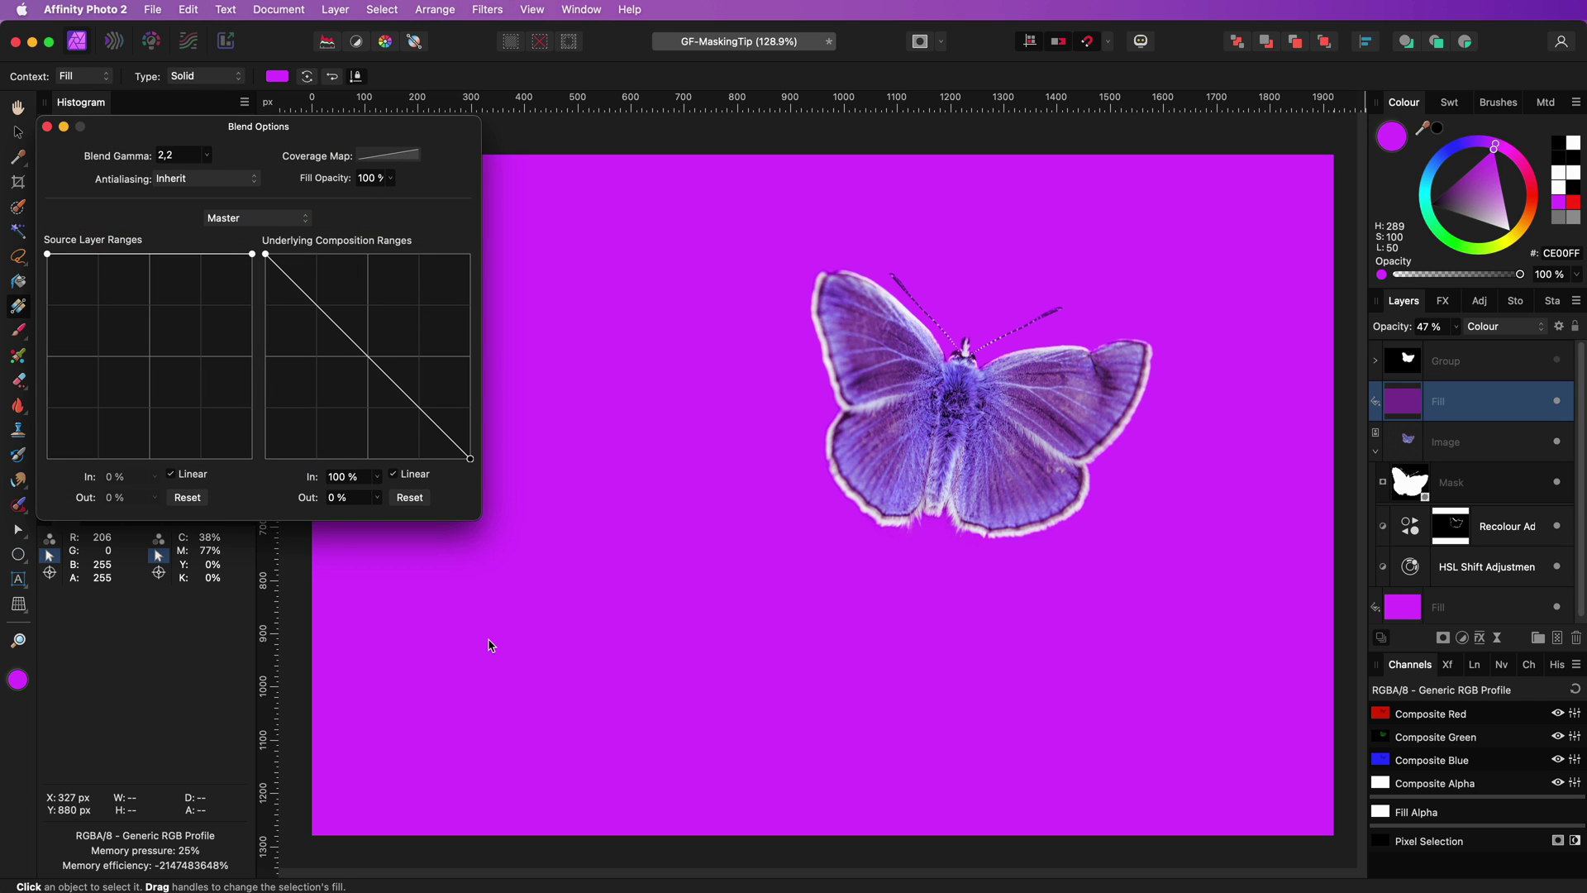
pyautogui.click(47, 127)
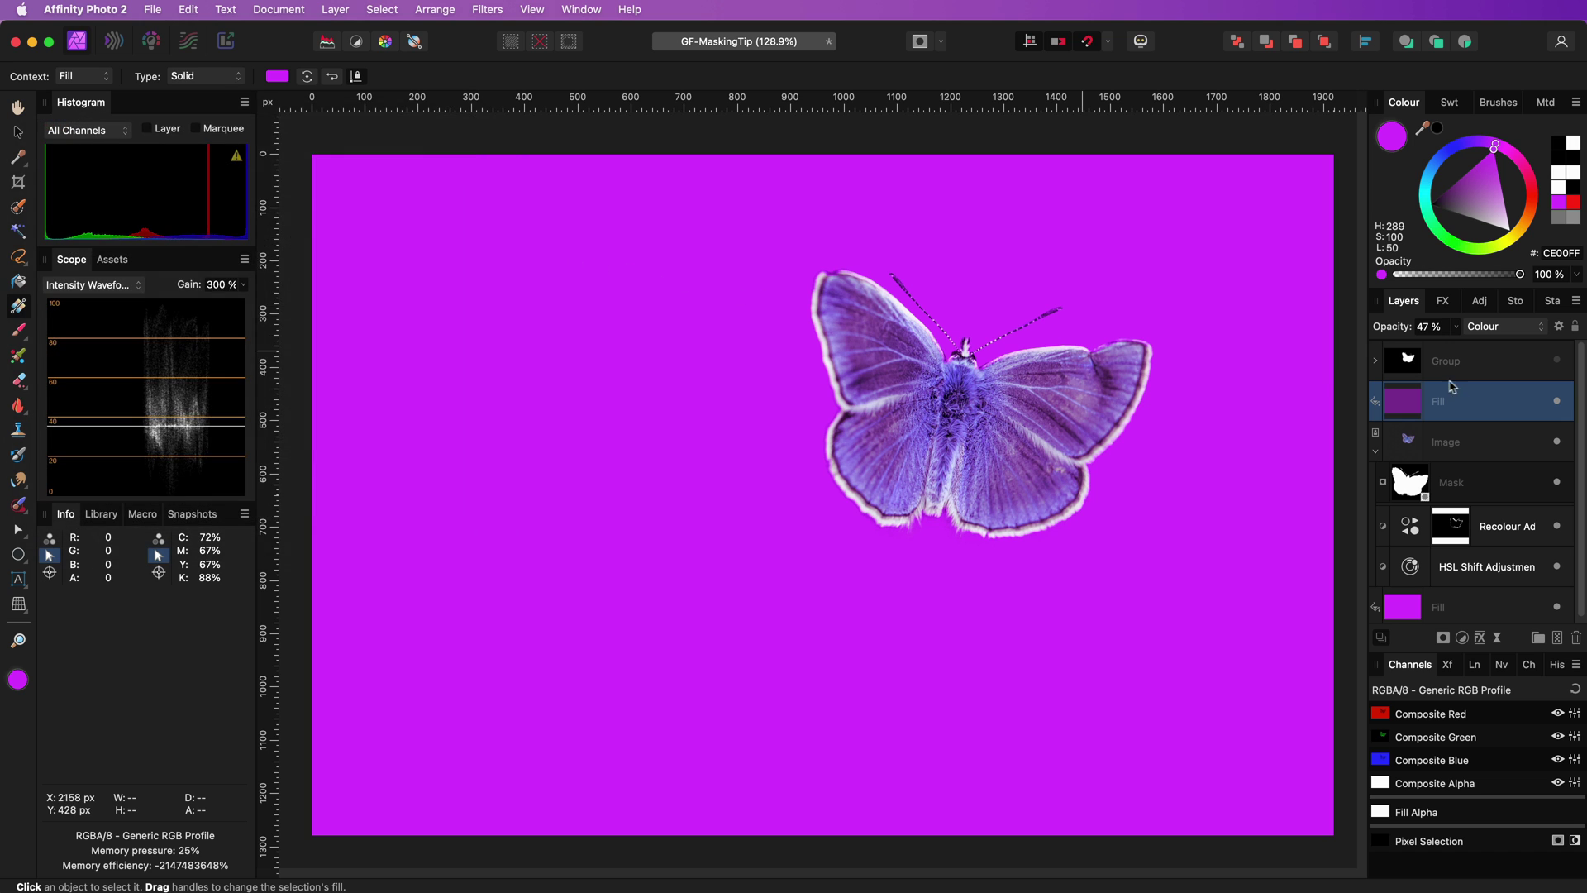
# Set the upper Fill layer's opacity to 53% and toggle its visibility to compare the purple tint on the butterfly.
pyautogui.scroll(5, 1048, 388)
pyautogui.scroll(4, 1047, 388)
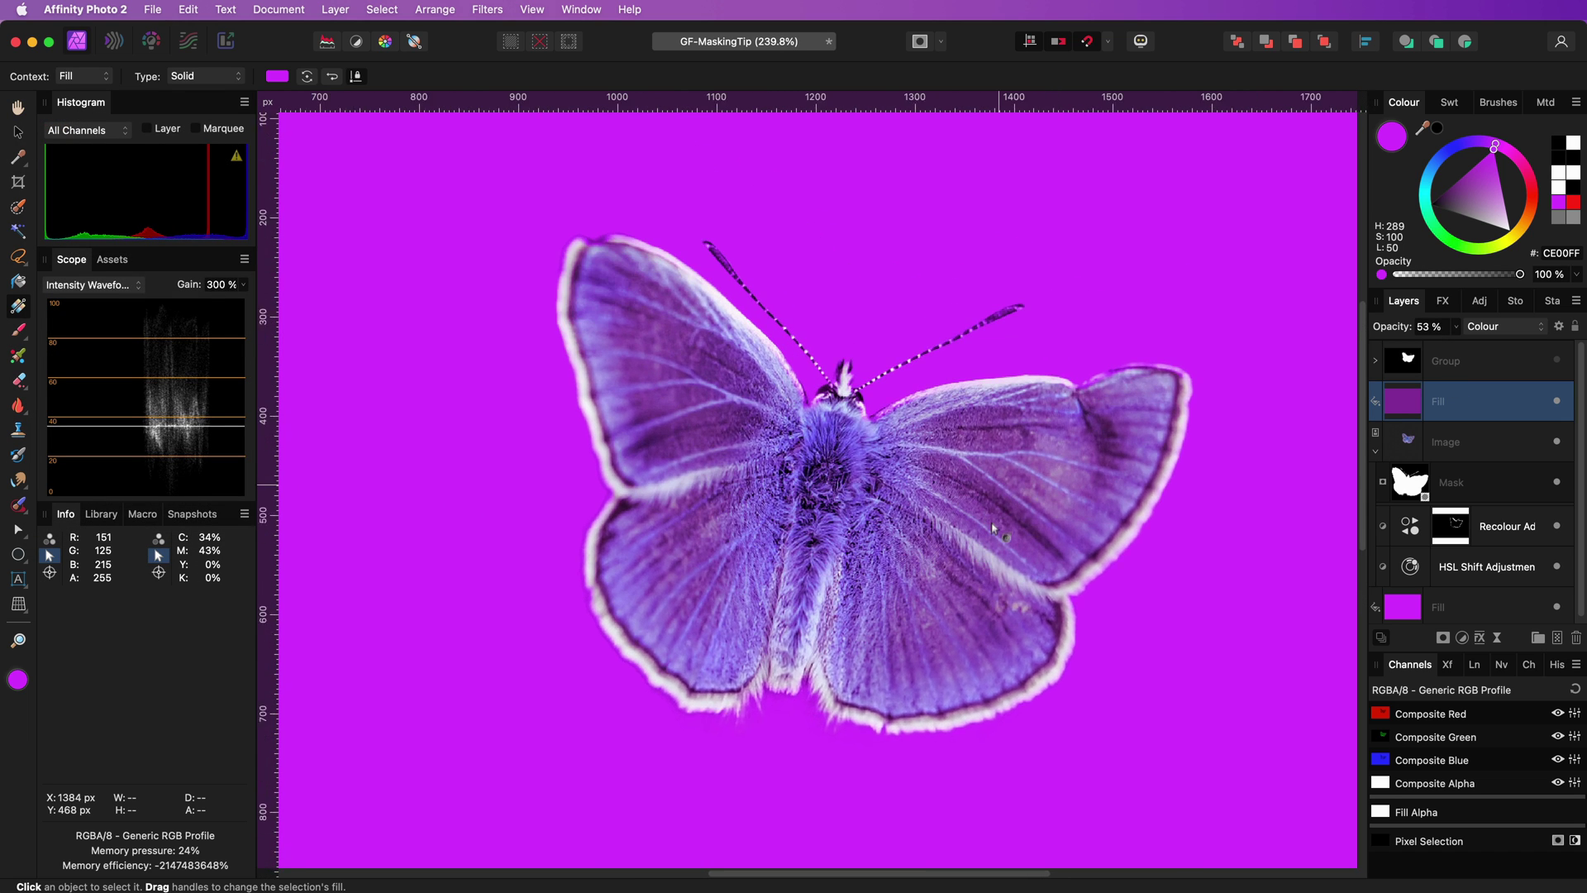
pyautogui.click(1557, 402)
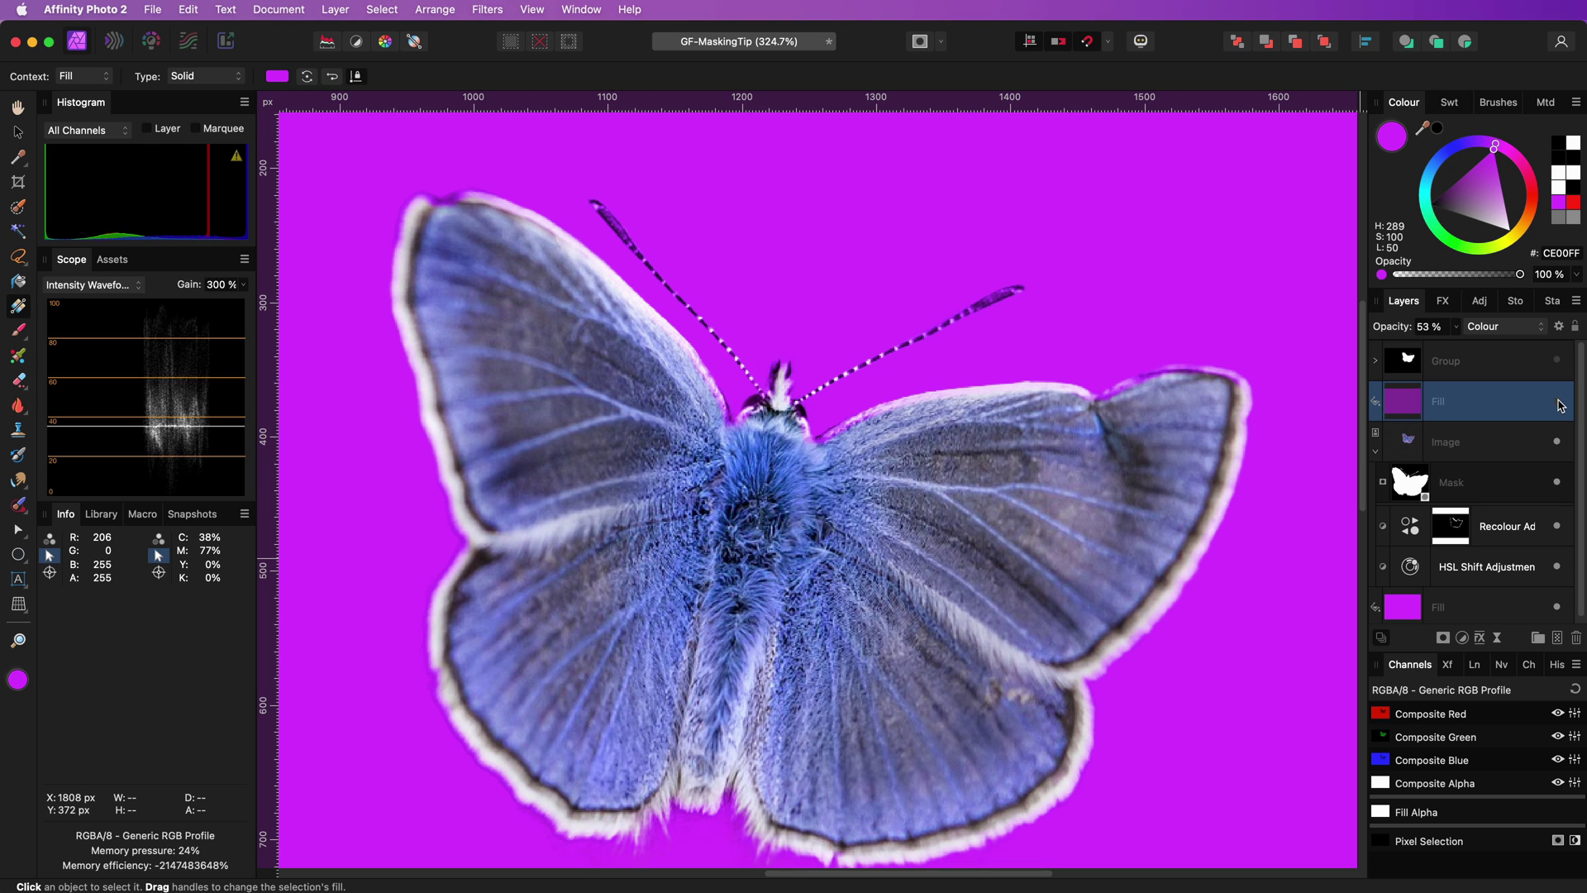
pyautogui.click(1557, 401)
pyautogui.click(1557, 402)
pyautogui.click(1557, 401)
pyautogui.click(1557, 401)
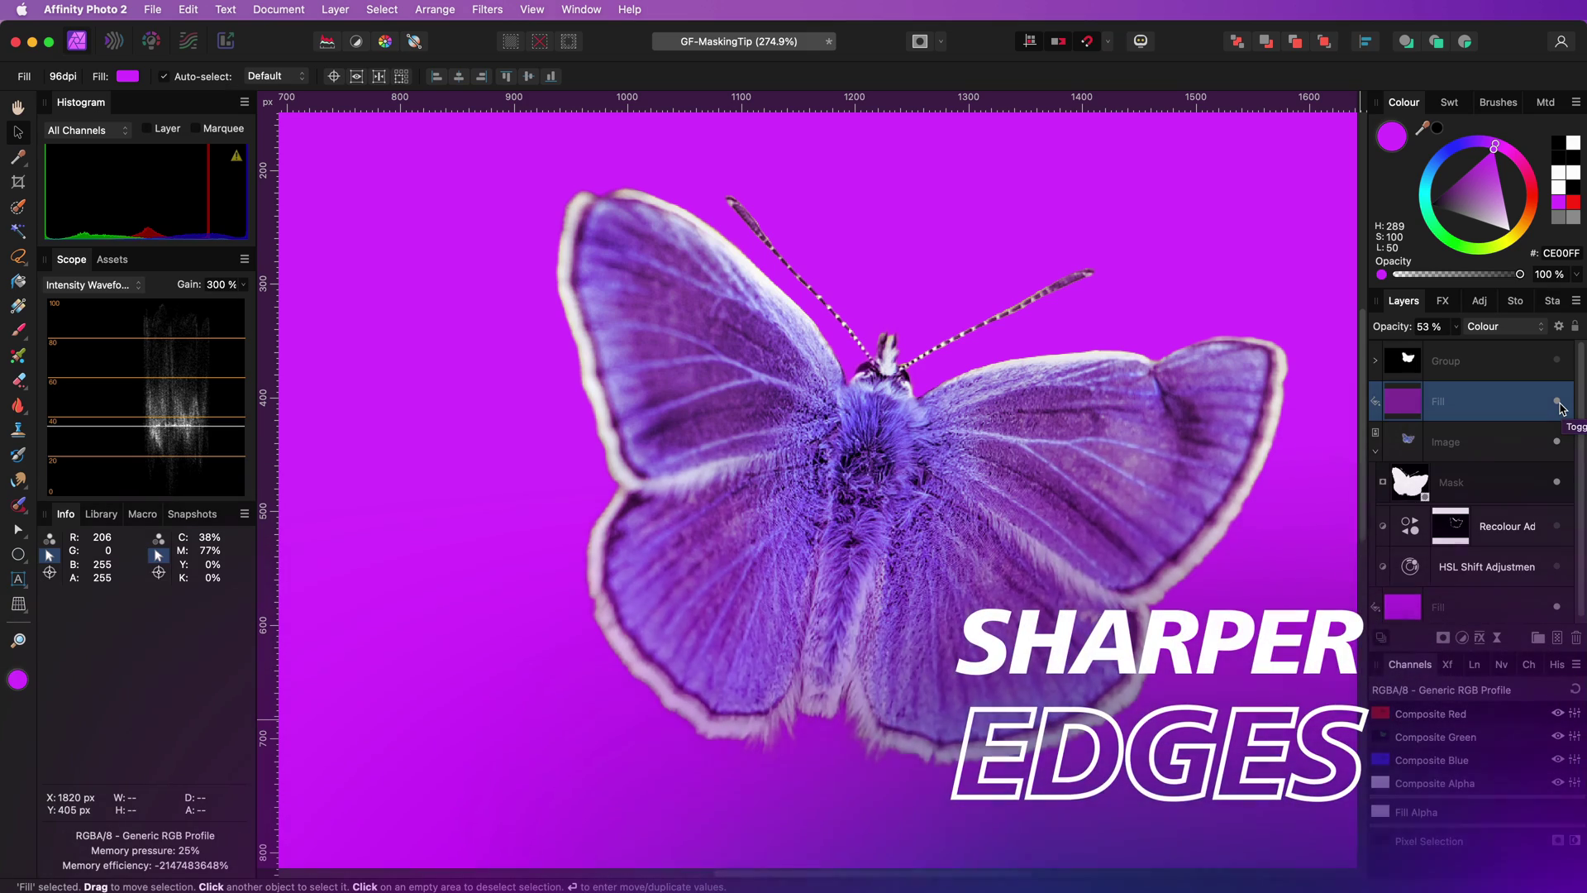
# Hide the upper Fill layer, duplicate the butterfly mask inside the Image layer, and toggle the copy's visibility to compare edge sharpness.
pyautogui.click(1557, 401)
pyautogui.click(1435, 487)
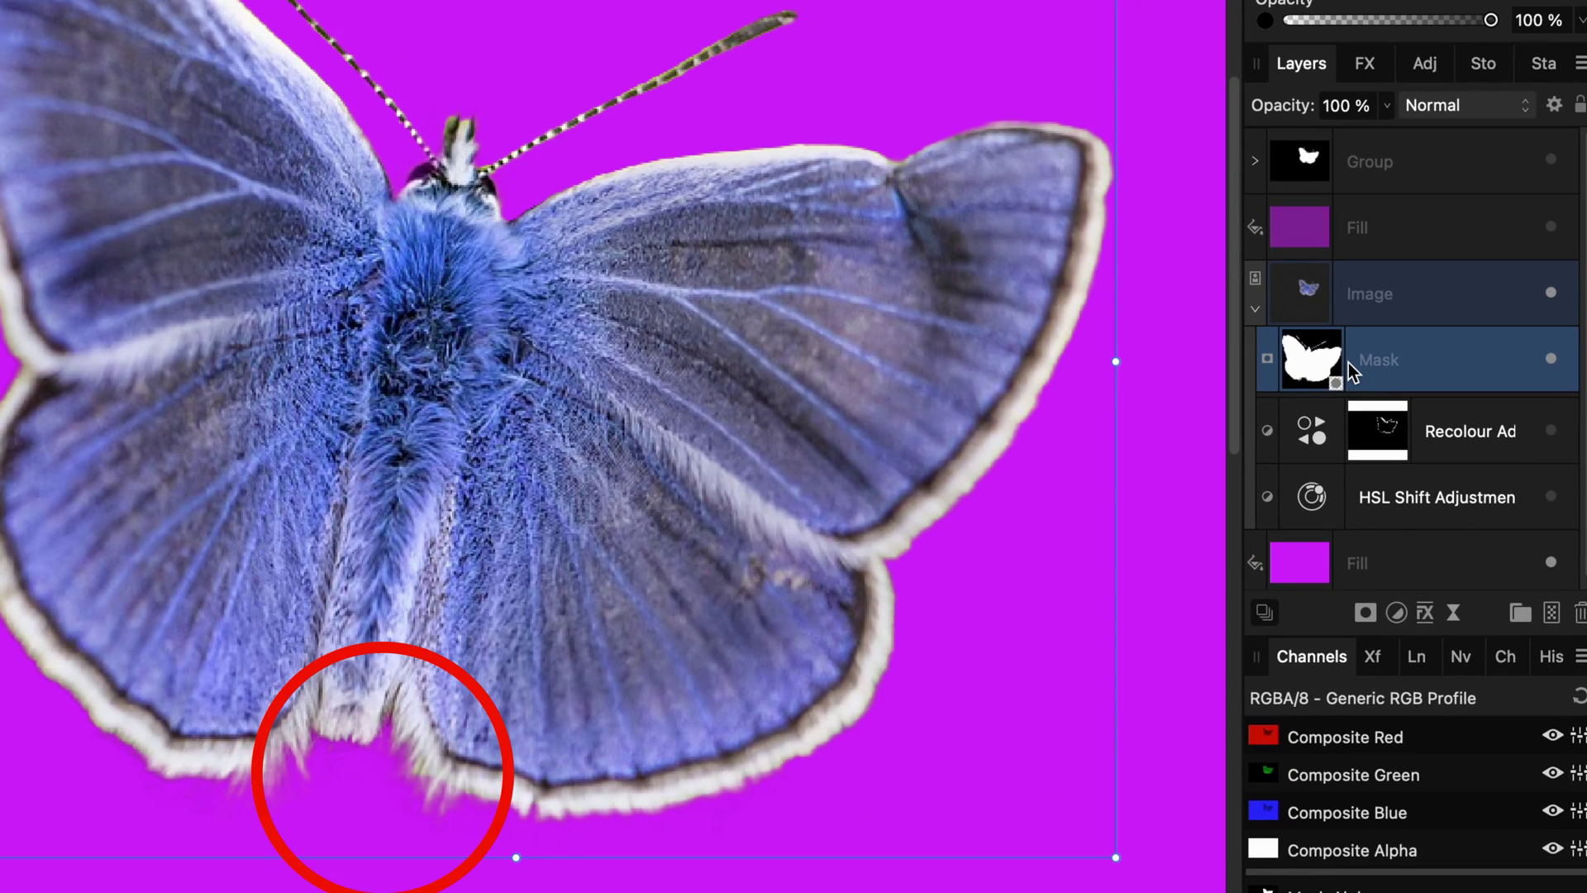
pyautogui.press('super+j')
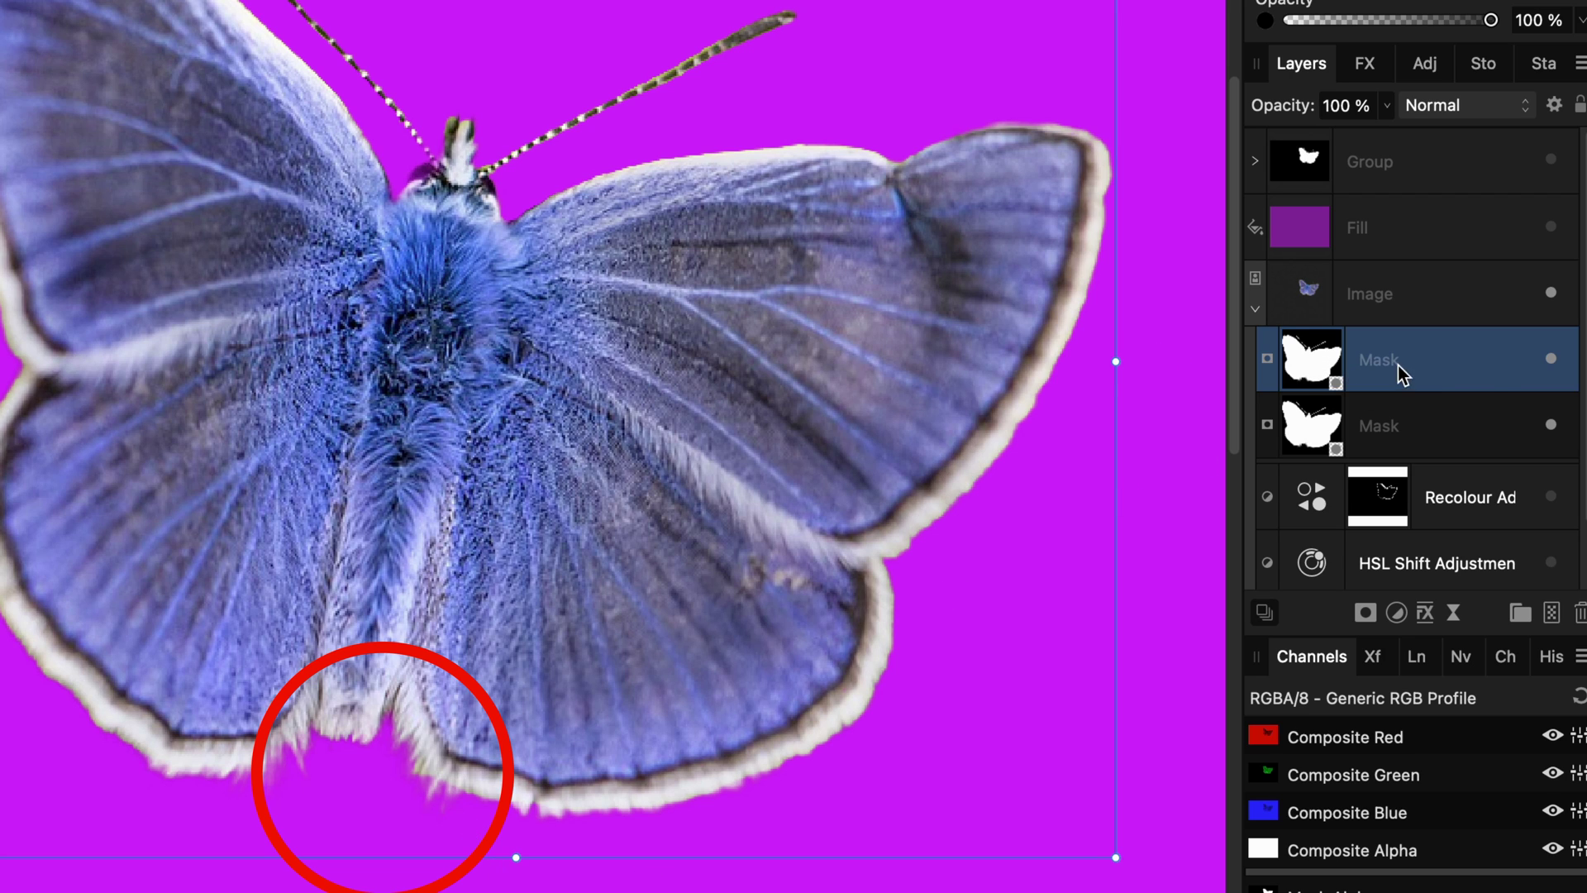
pyautogui.click(1550, 357)
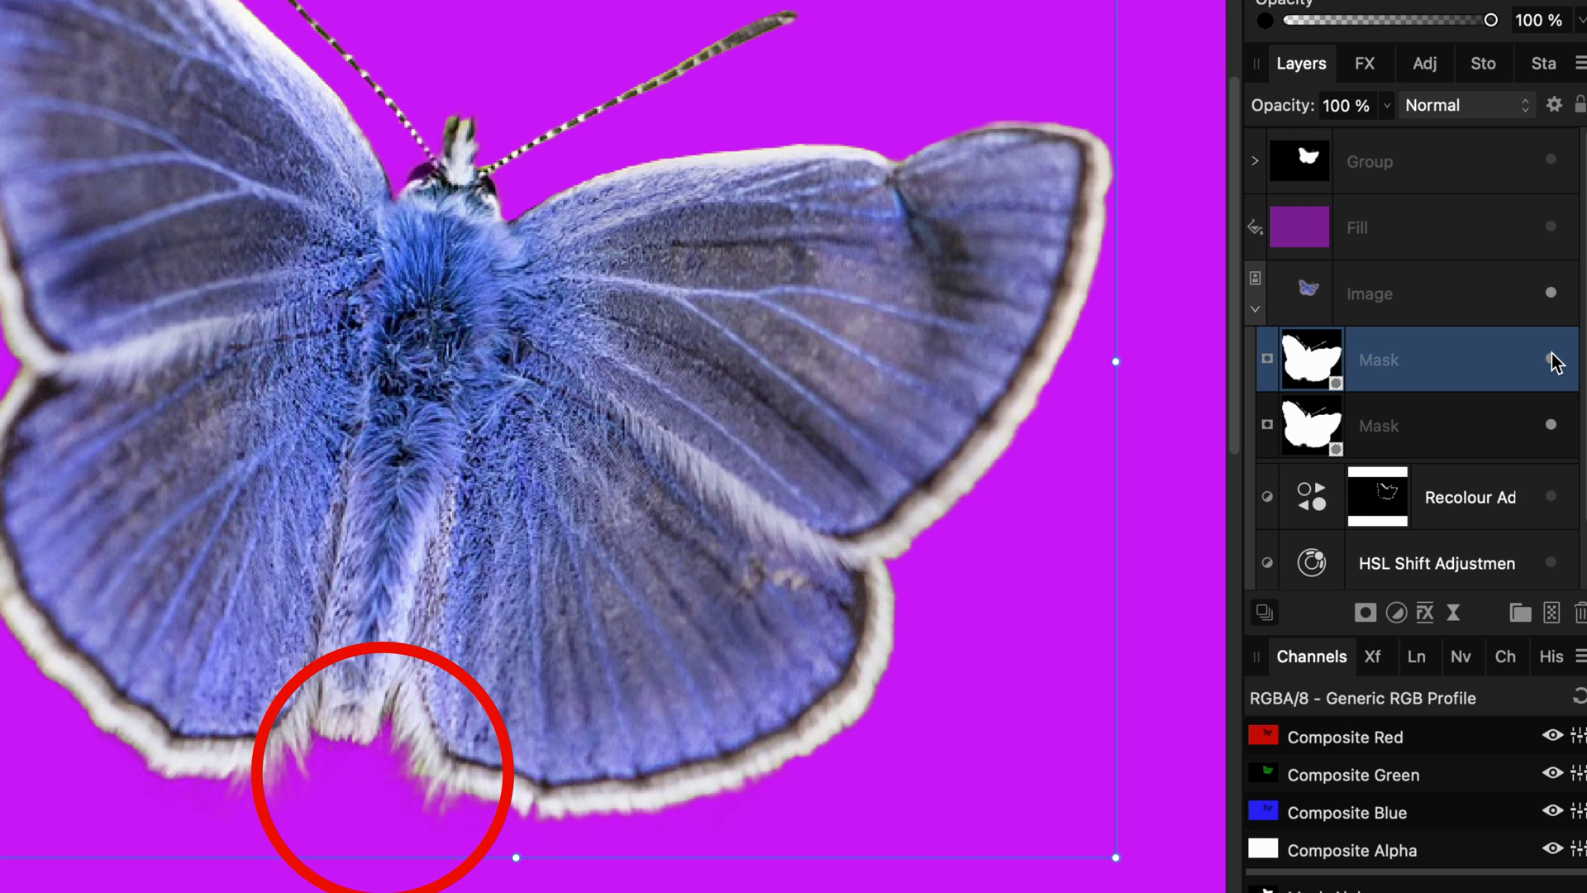